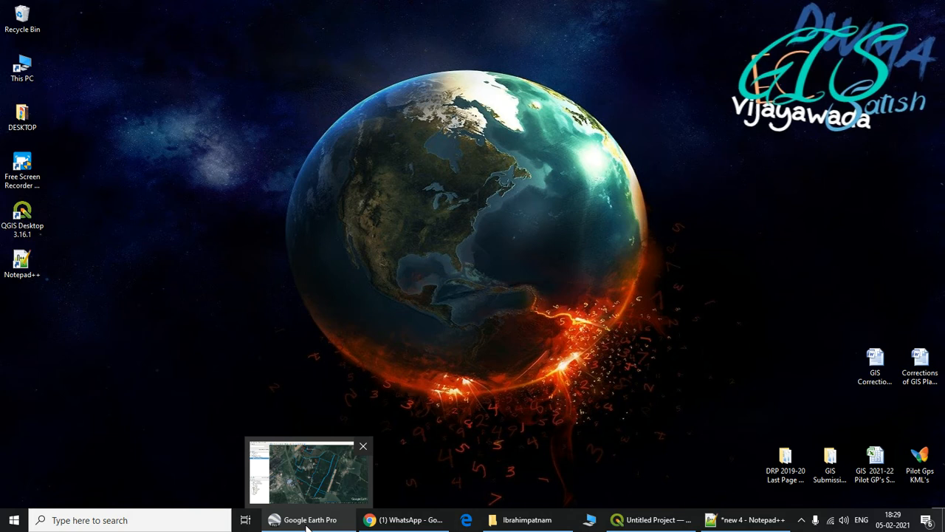
click(660, 521)
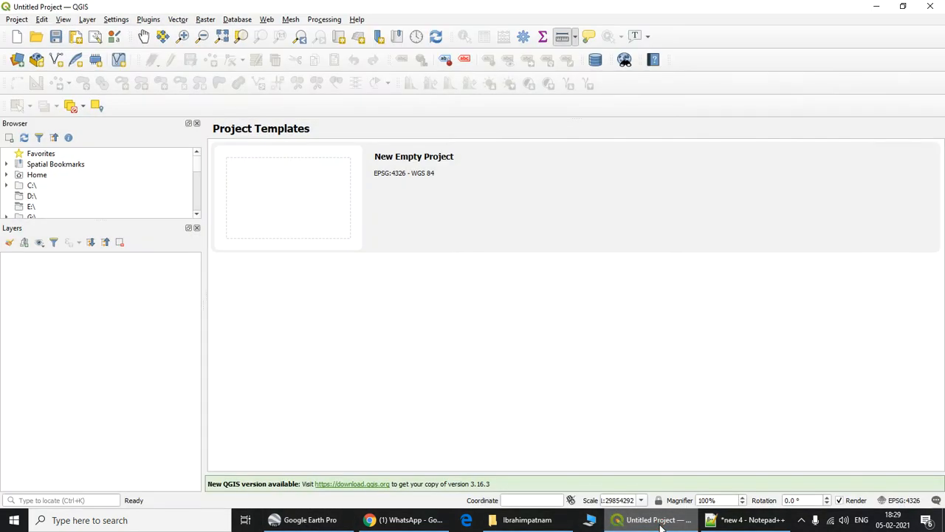
click(660, 521)
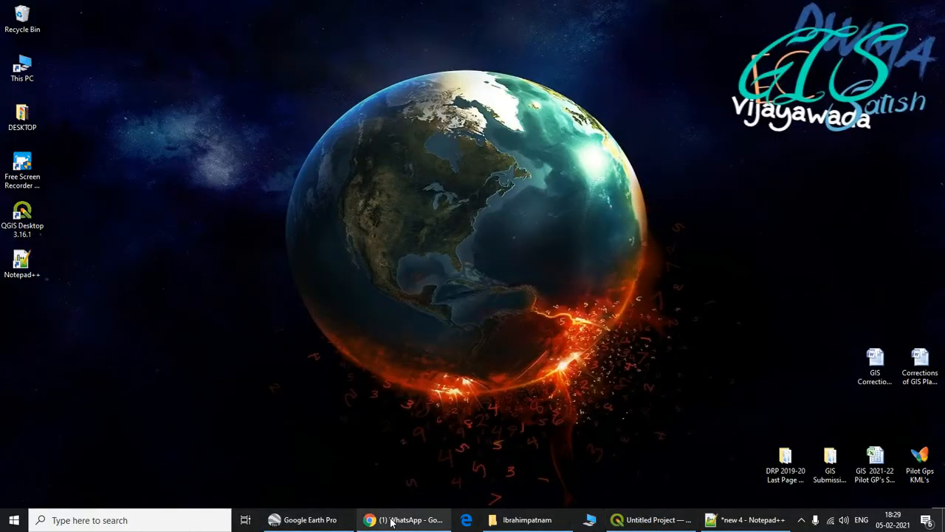
mouse_move(391, 523)
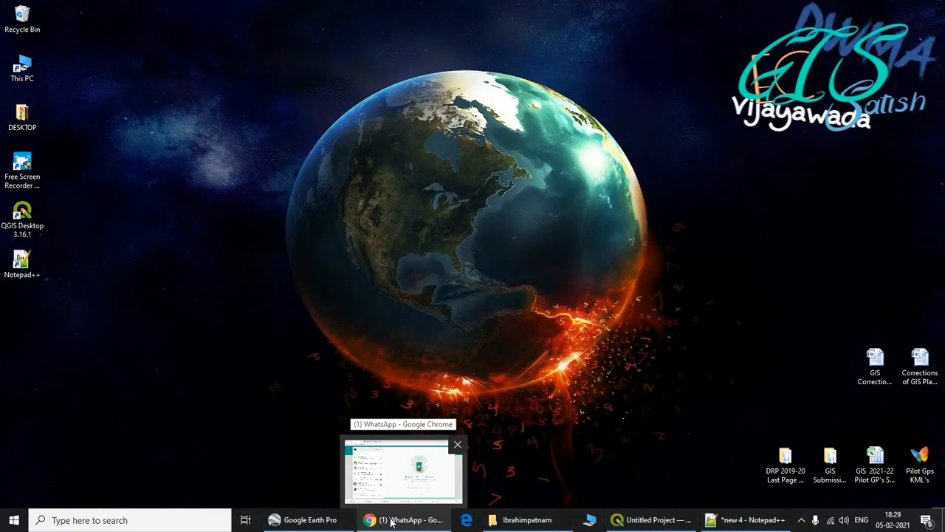
Switch to Google Earth Pro and review the Linear works, Polygon works and Point Works subfolders inside the Elaprolu Works folder
click(311, 523)
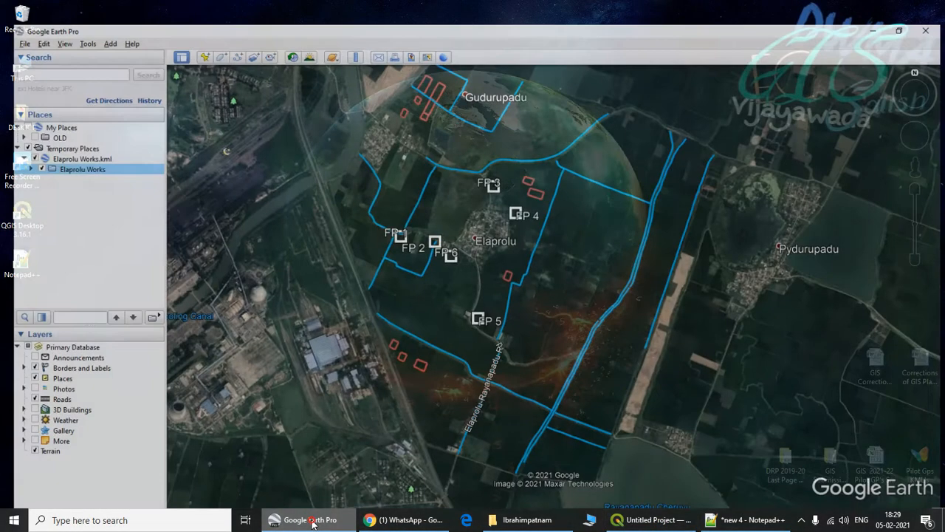
click(73, 189)
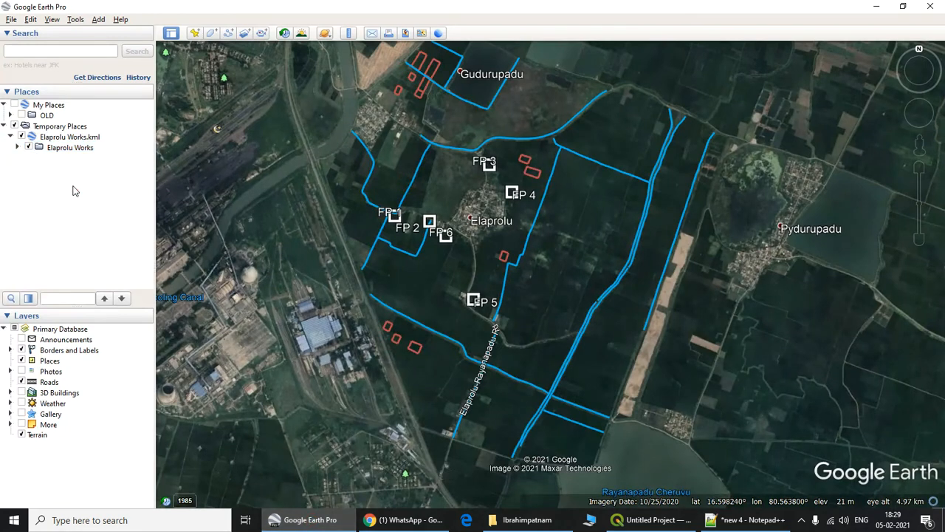
click(17, 147)
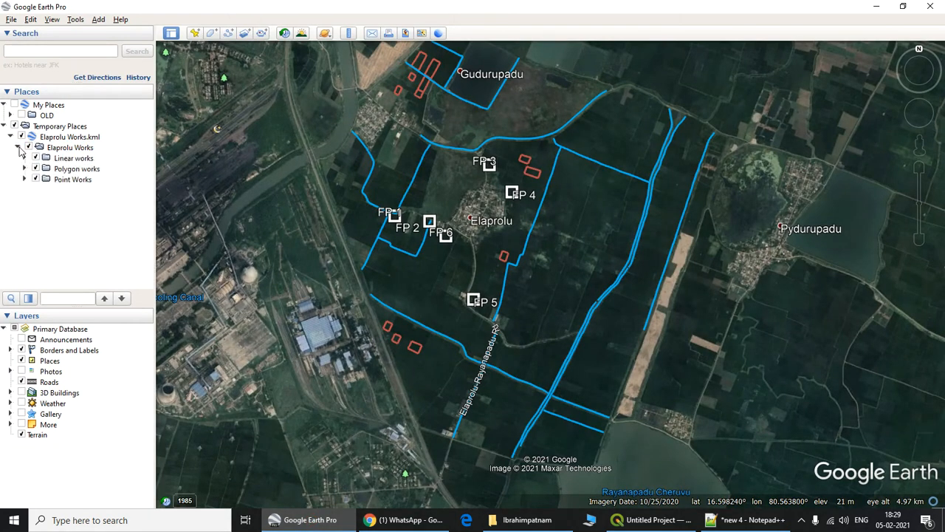
click(72, 148)
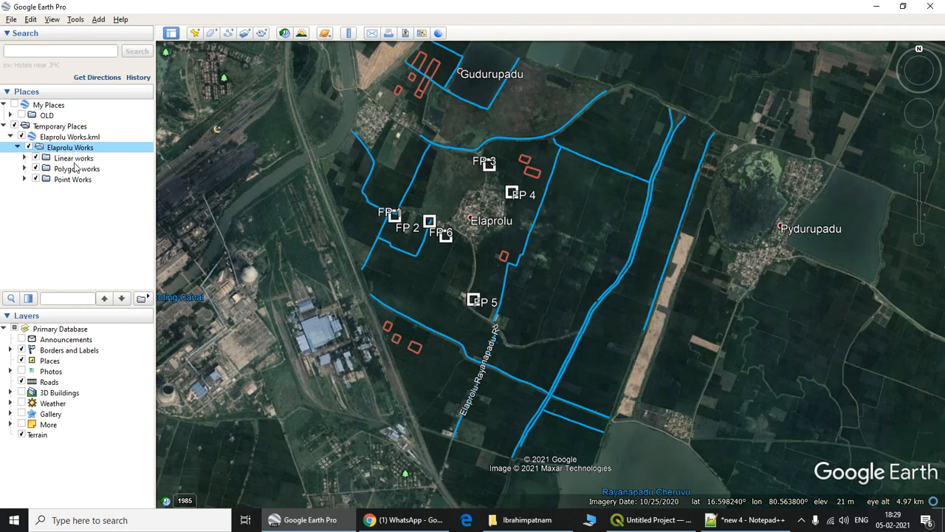
key(Down)
key(Down)
key(Down)
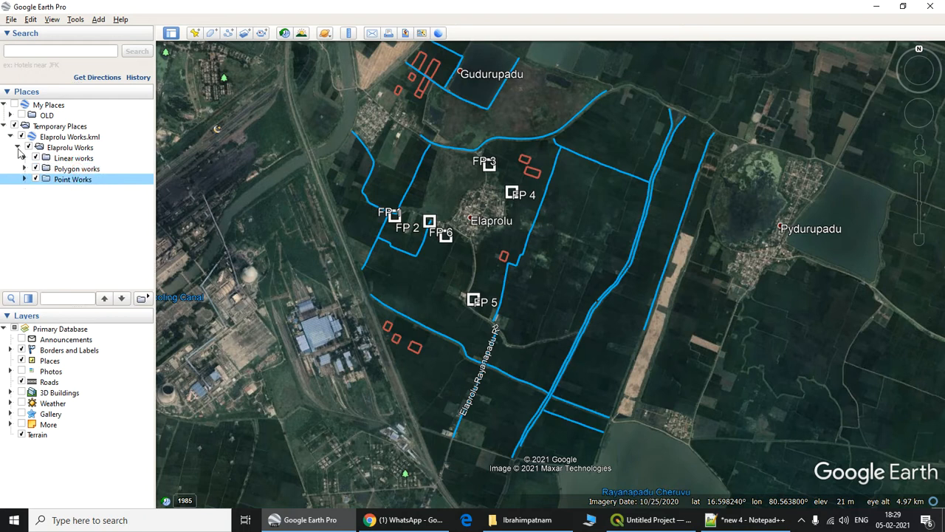
click(18, 148)
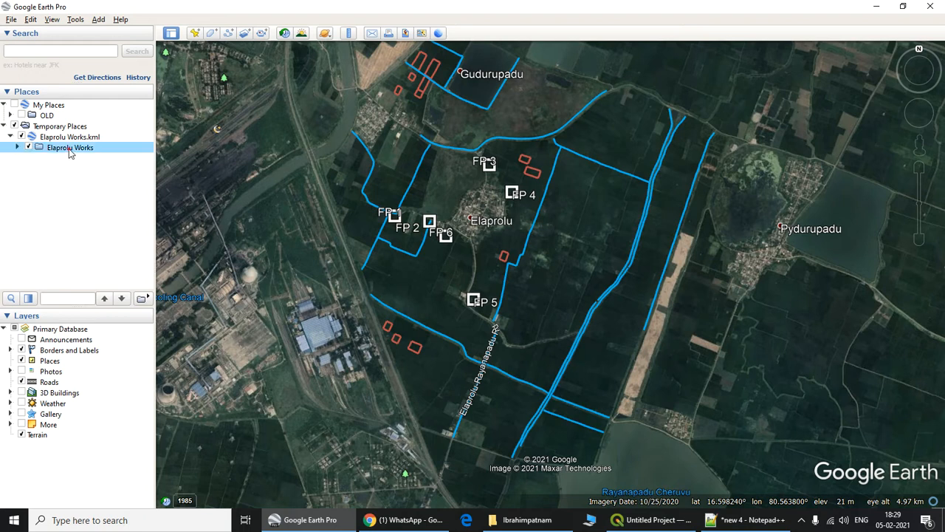
click(18, 148)
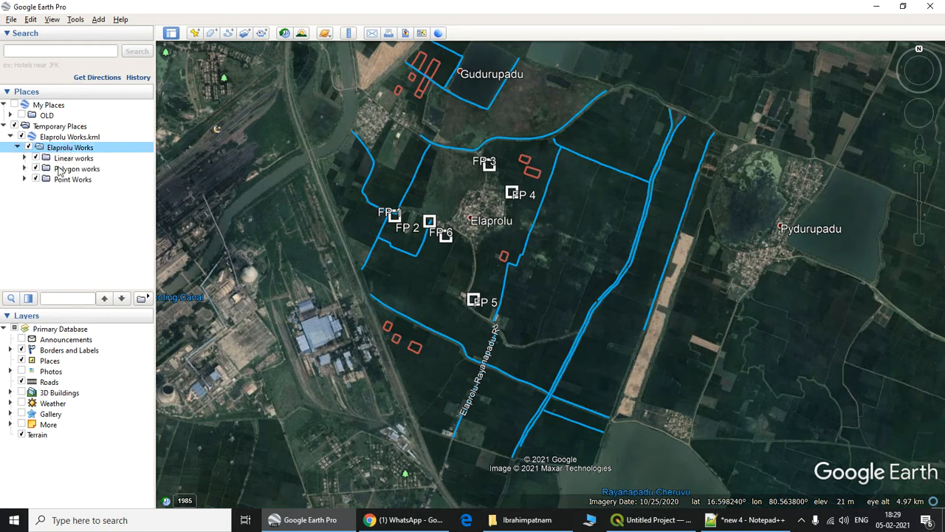
Look through the items in the Elaprolu Works subfolders, starting with Linear works, and collapse the main folder
click(28, 158)
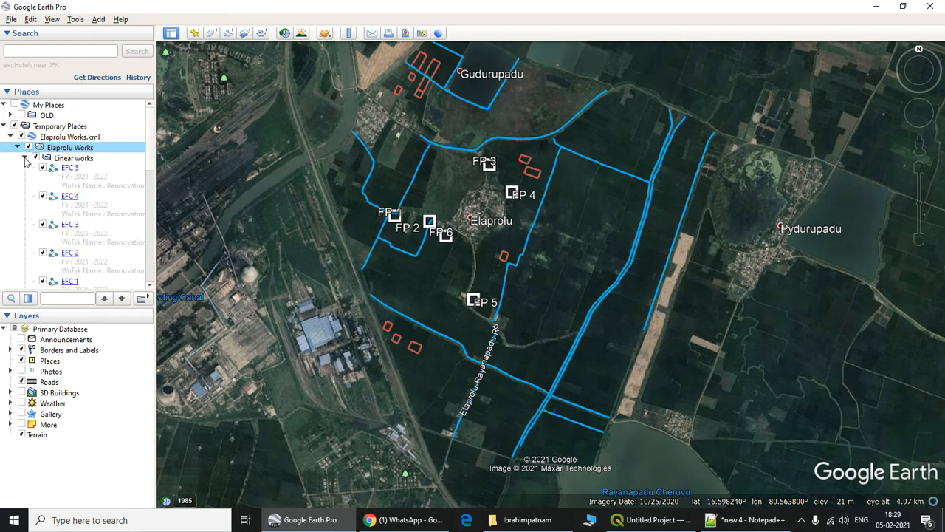
scroll(26, 214, down, 5)
click(25, 274)
click(25, 284)
scroll(26, 244, up, 15)
click(17, 149)
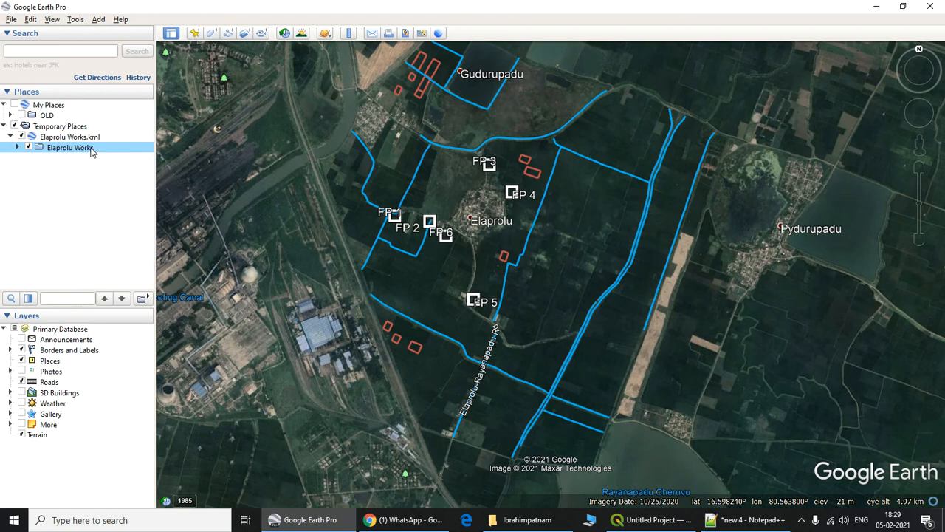
right_click(99, 152)
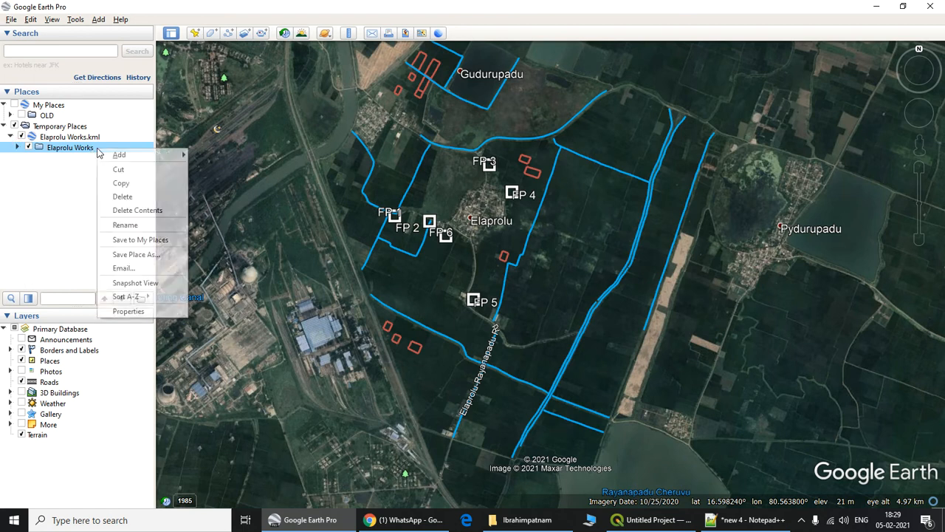
click(174, 258)
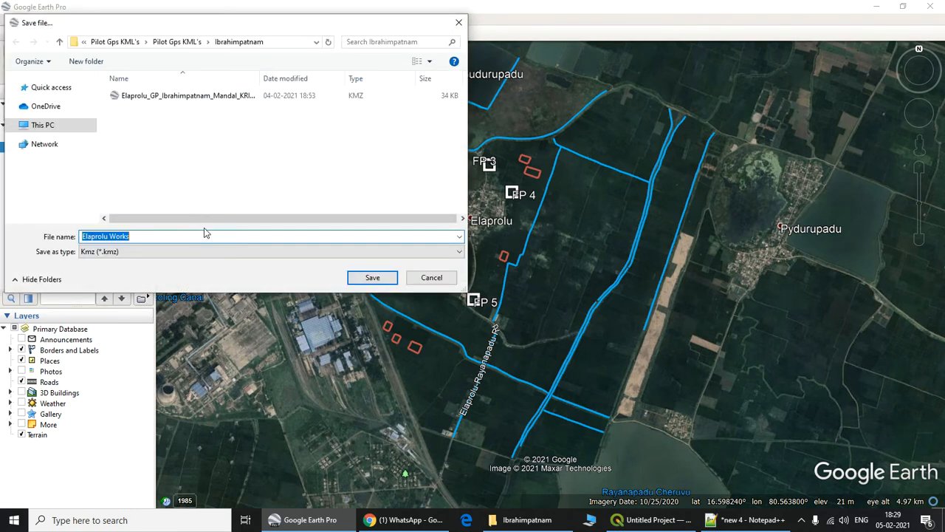
click(165, 252)
click(141, 269)
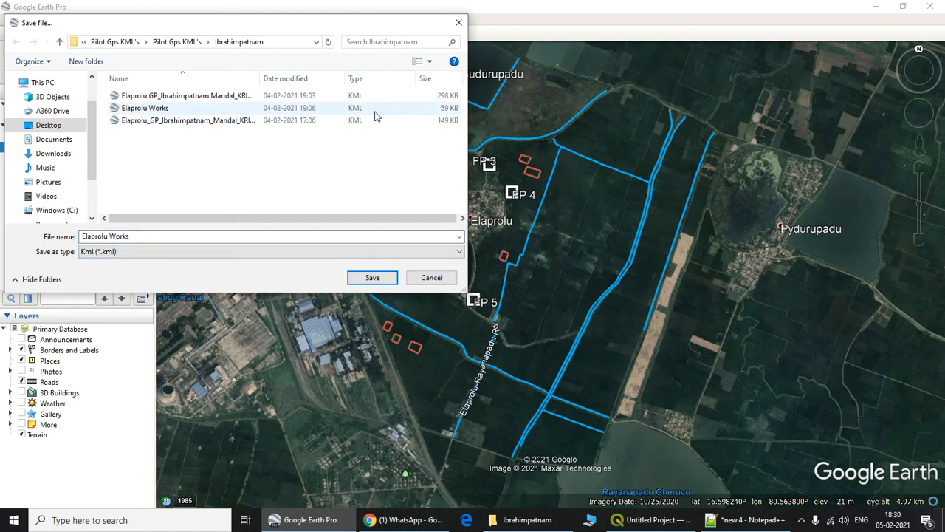
click(445, 280)
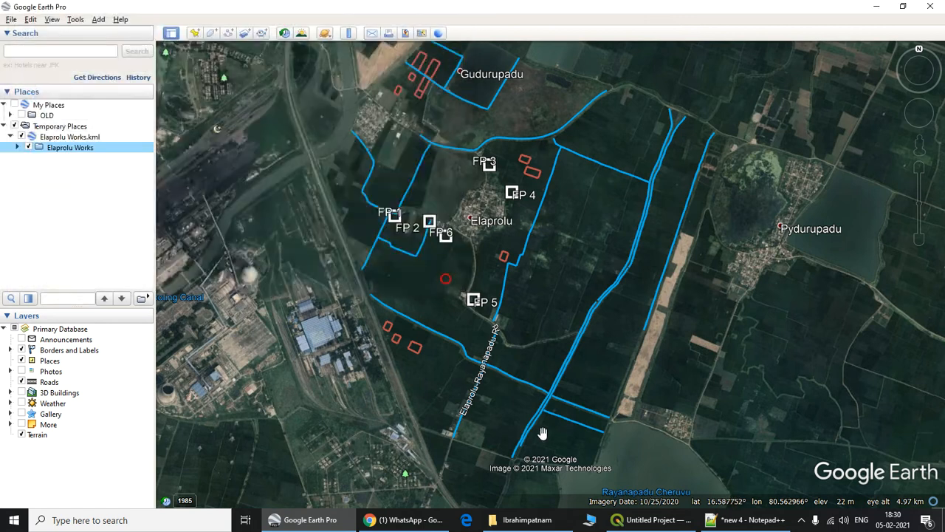
Switch to QGIS and add all layers of Elaprolu Works.kml from the Ibrahimpatnam folder as vector layers
click(630, 521)
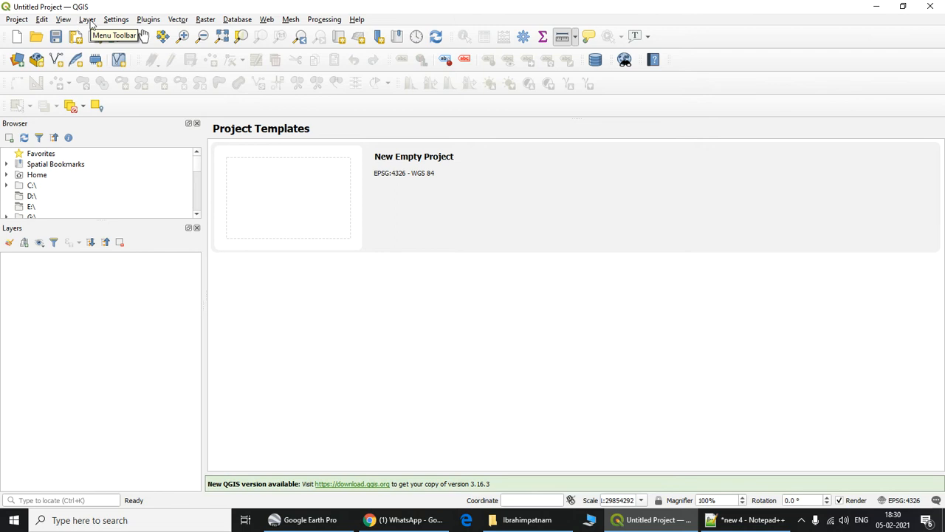
click(89, 20)
mouse_move(129, 62)
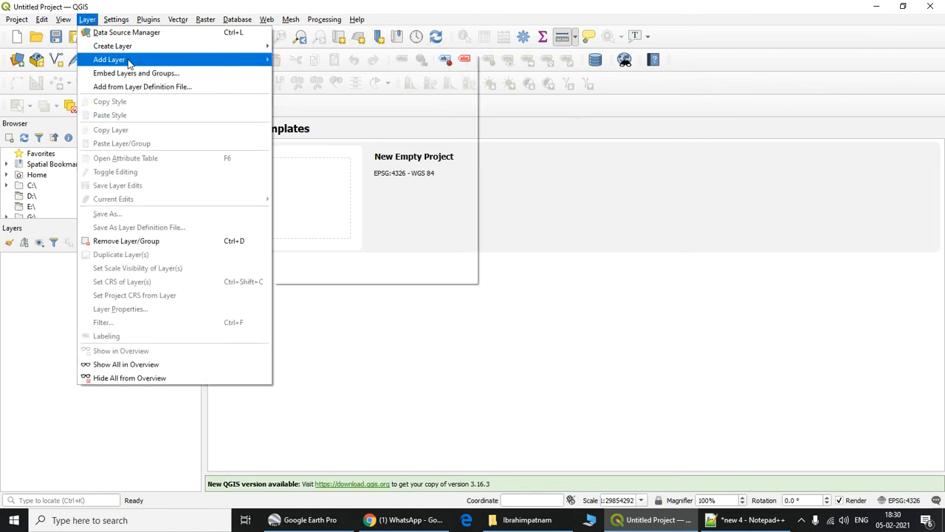
click(360, 61)
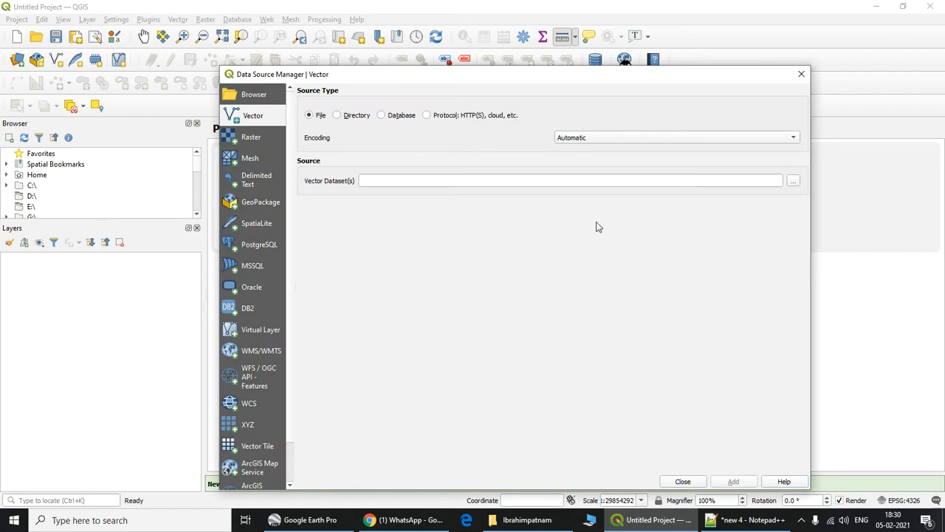
click(790, 181)
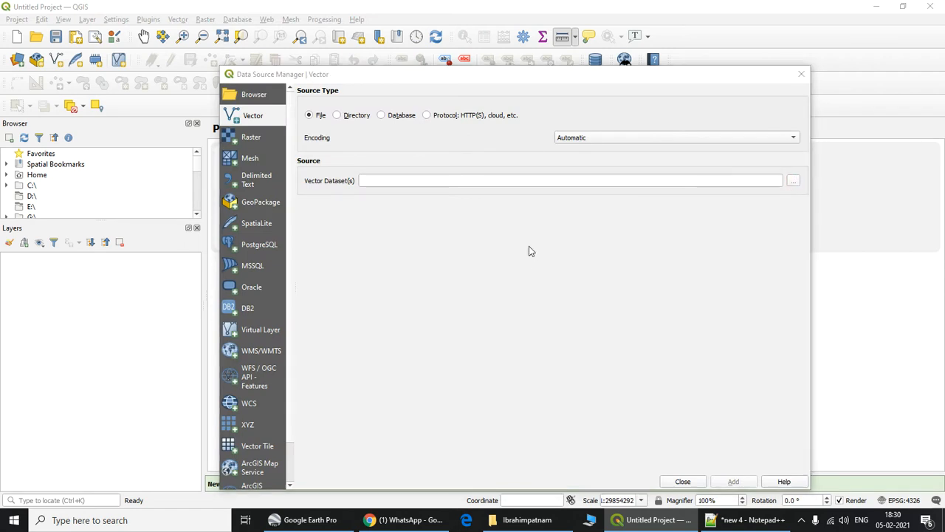
click(387, 179)
click(587, 348)
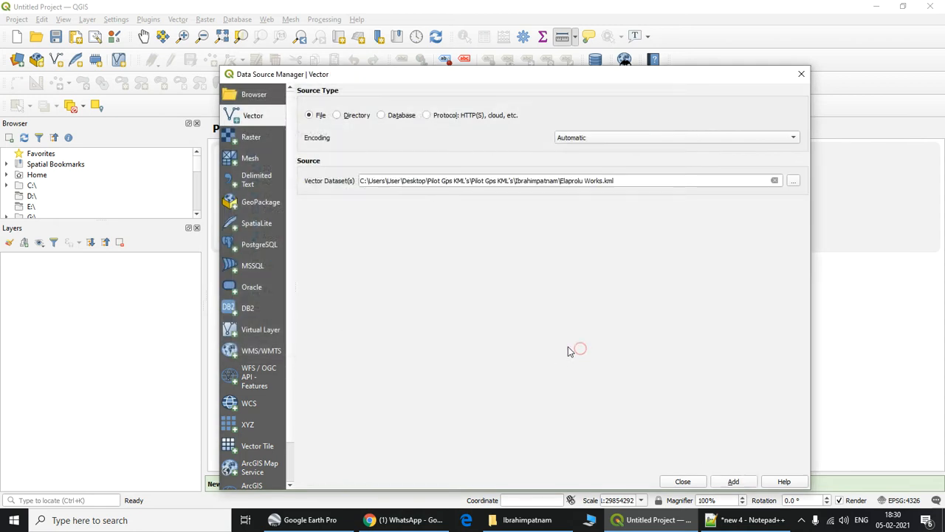
click(731, 481)
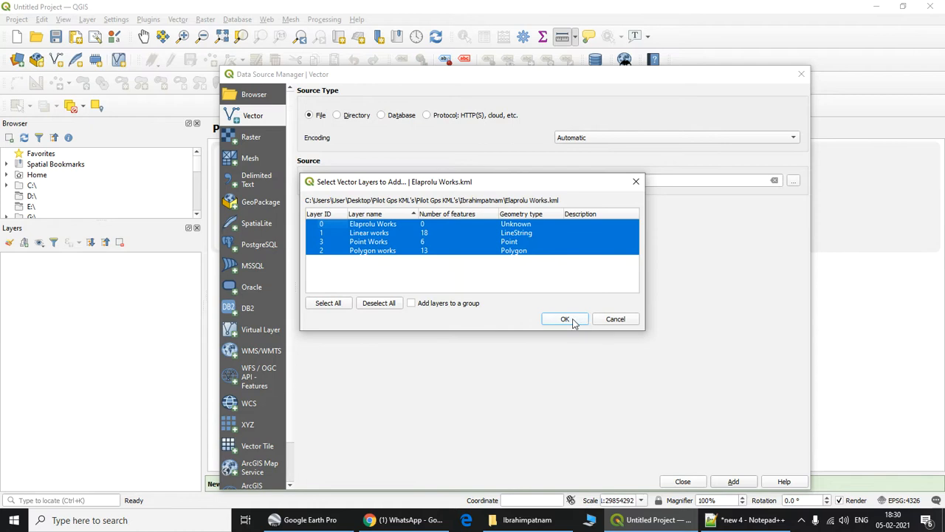
click(564, 318)
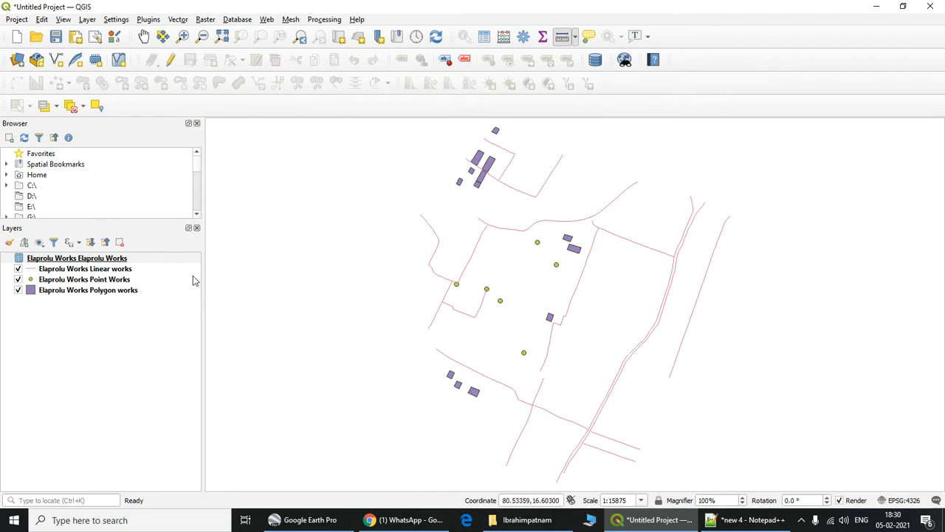
Style the Elaprolu Works Polygon works layer with the outline blue symbol
click(126, 291)
right_click(126, 291)
click(146, 283)
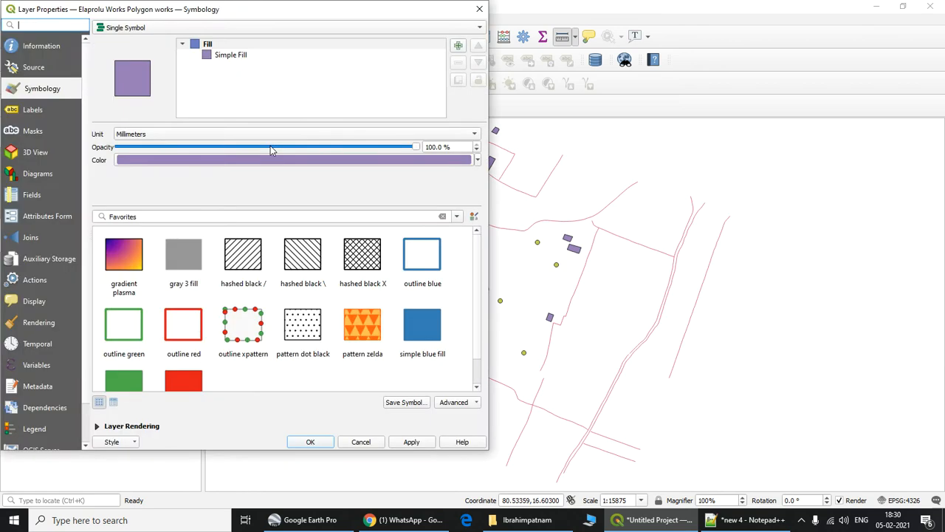
click(49, 94)
click(423, 258)
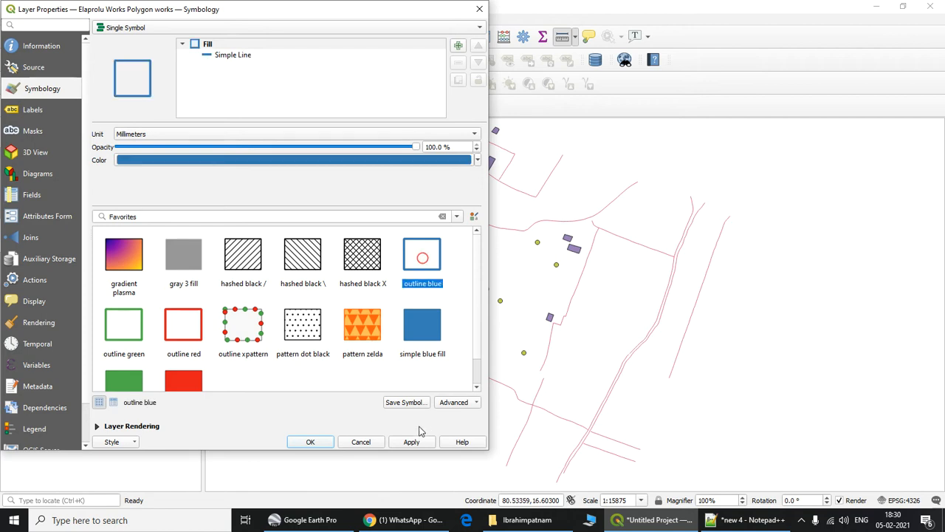
click(311, 441)
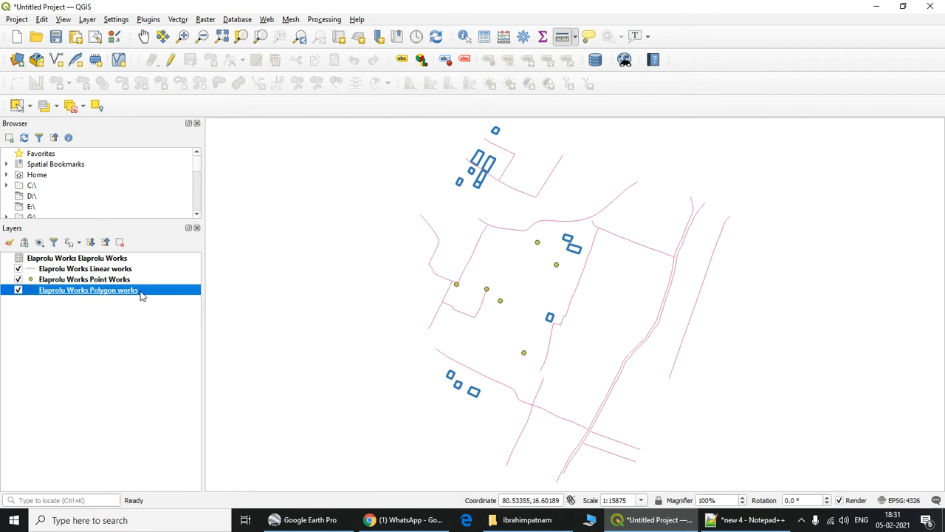
Set up Extract Vertices on the Elaprolu Works Polygon works layer, with the output saved as the GeoPackage file "elaprolu polygon works" in the Ibrahimpatnam folder
click(178, 20)
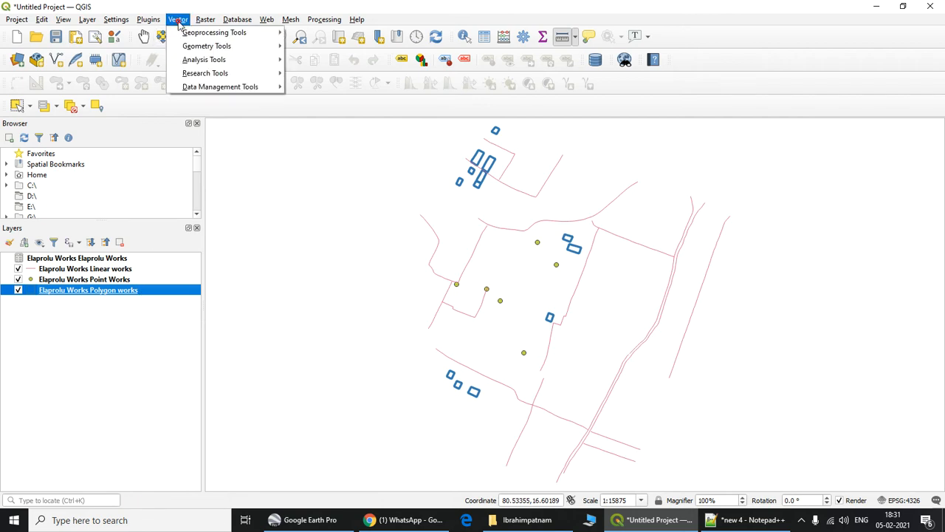
mouse_move(207, 47)
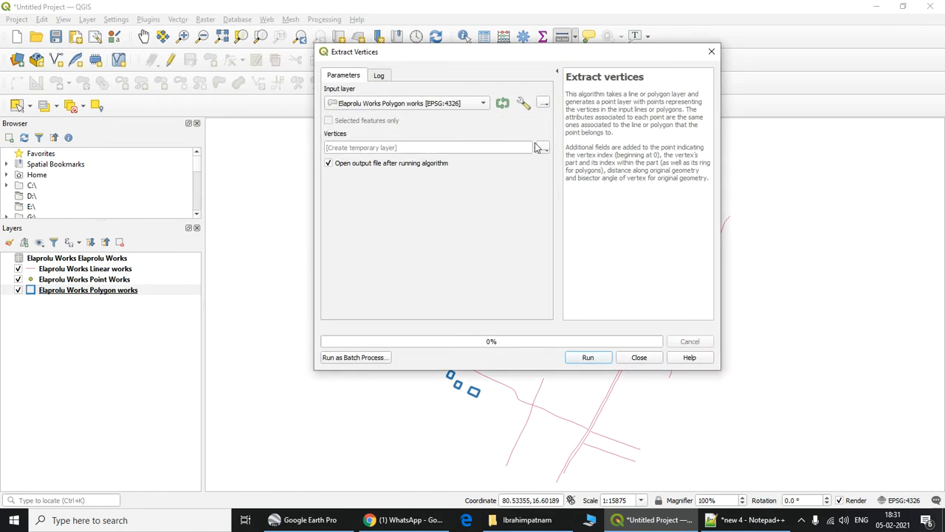
click(543, 148)
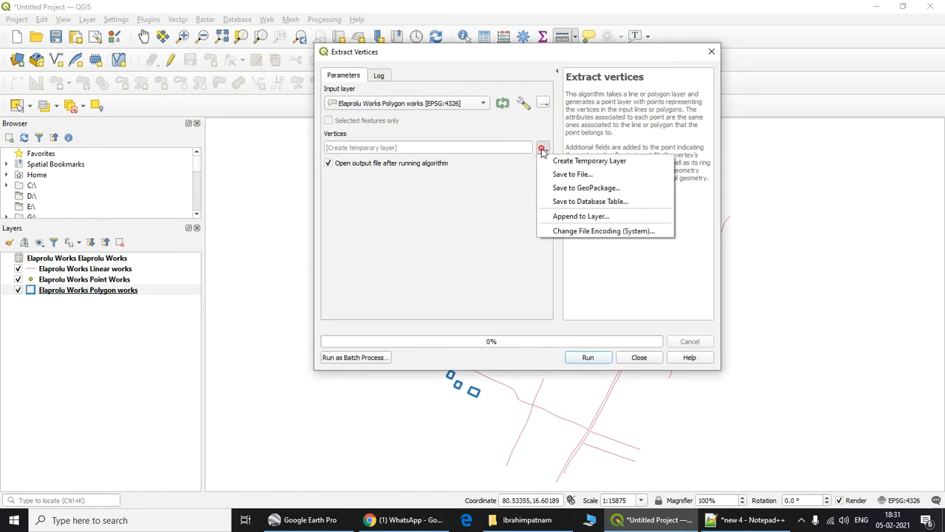
click(581, 178)
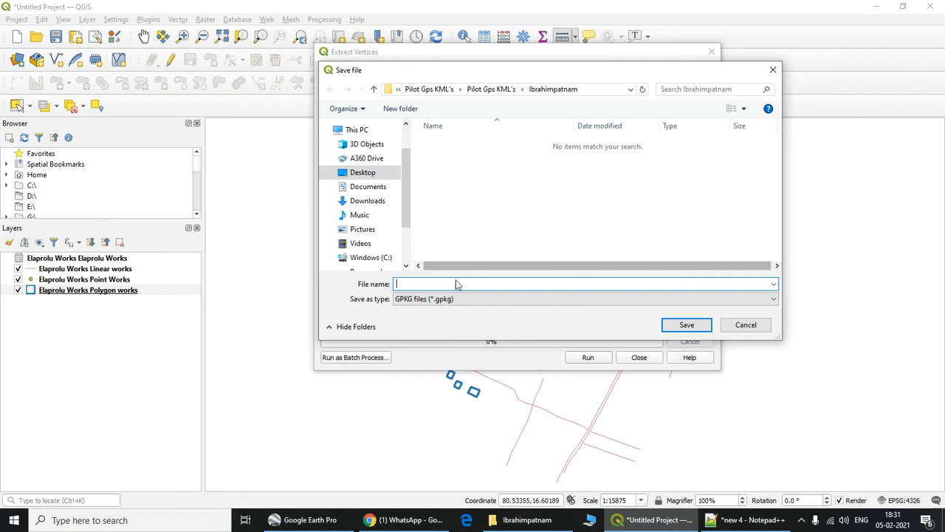
text(e)
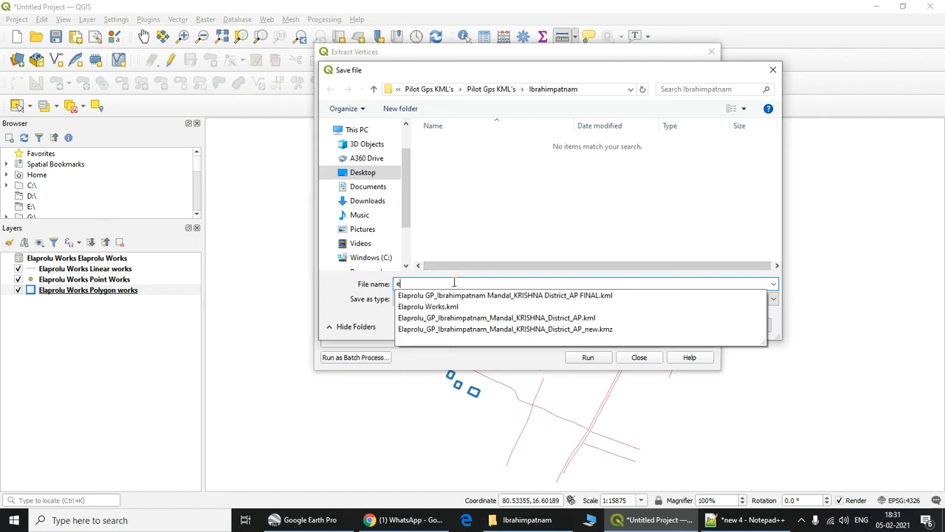
text(laprolu)
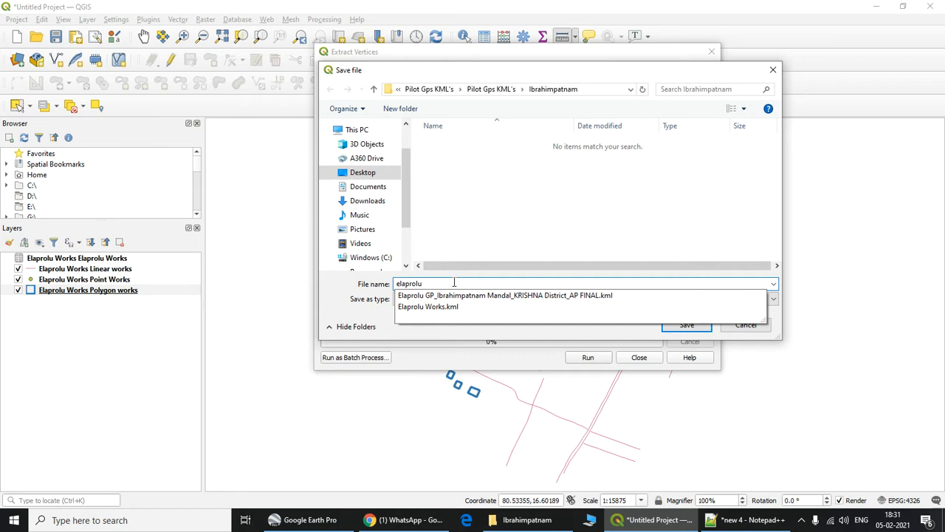
text( polywor)
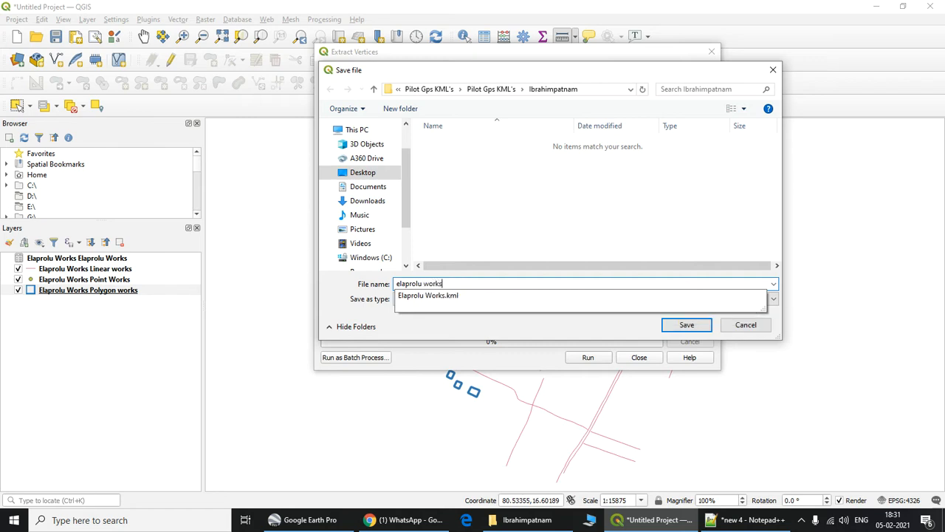
text(ks)
key(ctrl+Left)
text(poly)
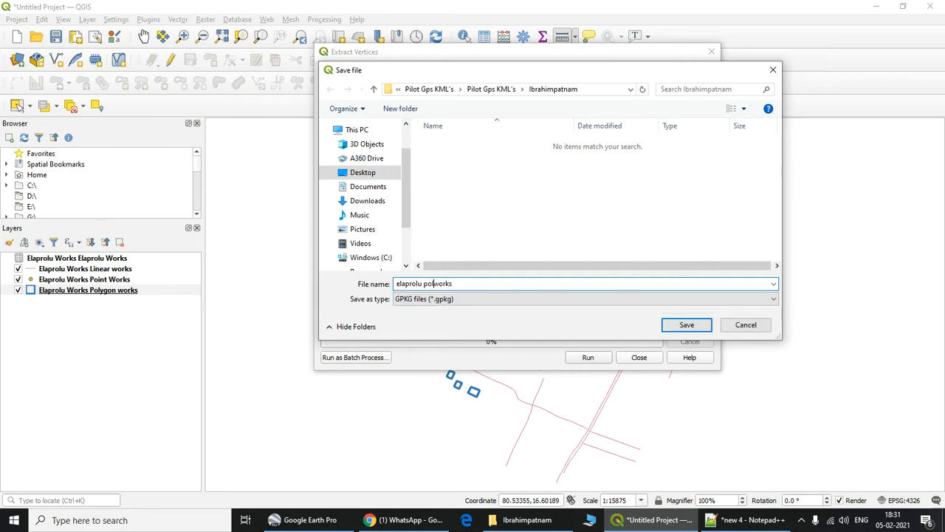
text(gon)
click(687, 326)
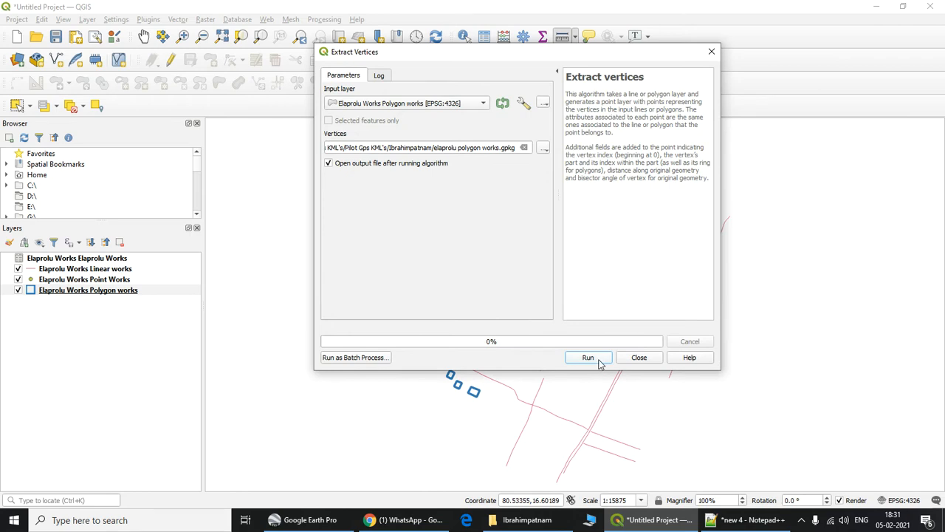
Run the vertex extraction and start exporting the resulting elaprolu polygon works point layer in Comma Separated Value [CSV] format
click(588, 358)
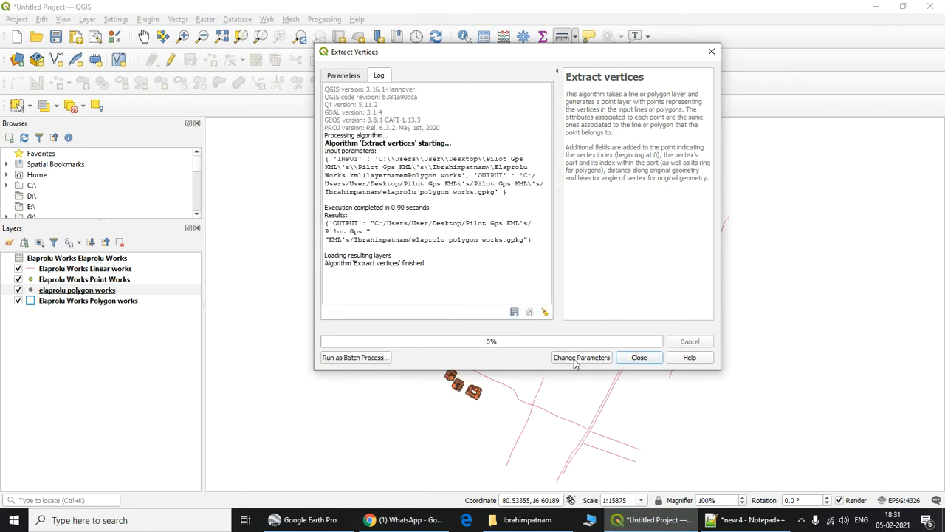
click(639, 357)
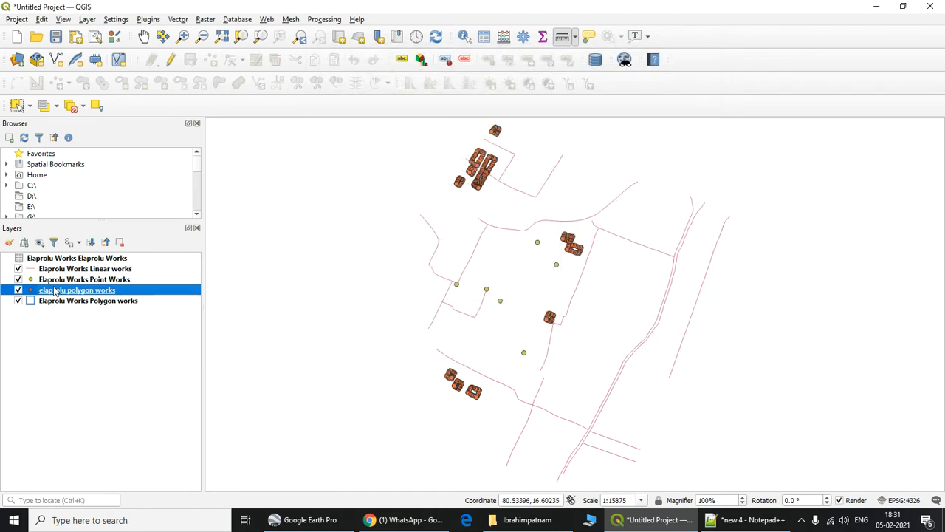
right_click(128, 294)
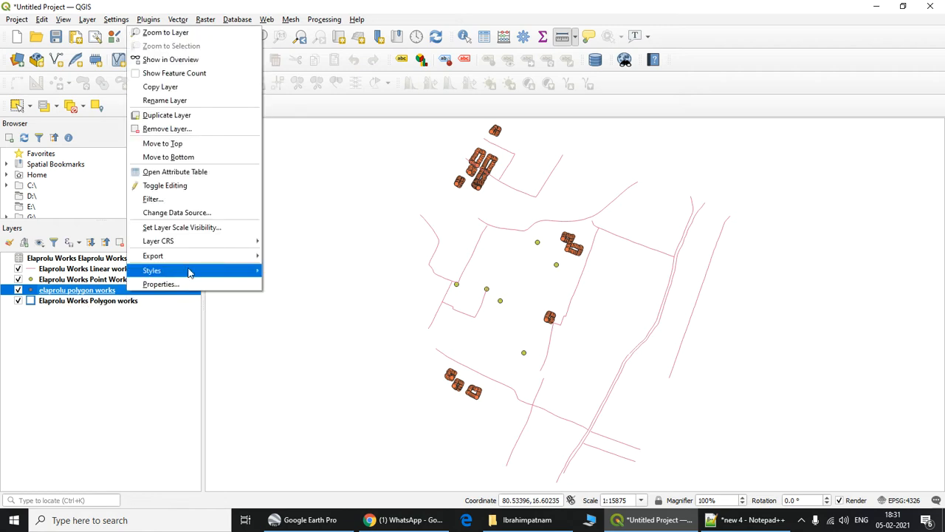
mouse_move(207, 257)
click(296, 257)
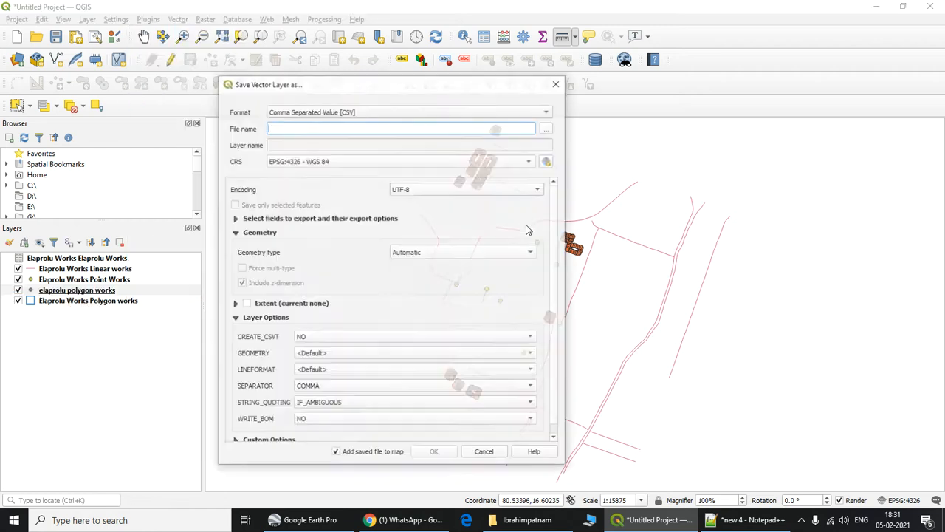
click(341, 113)
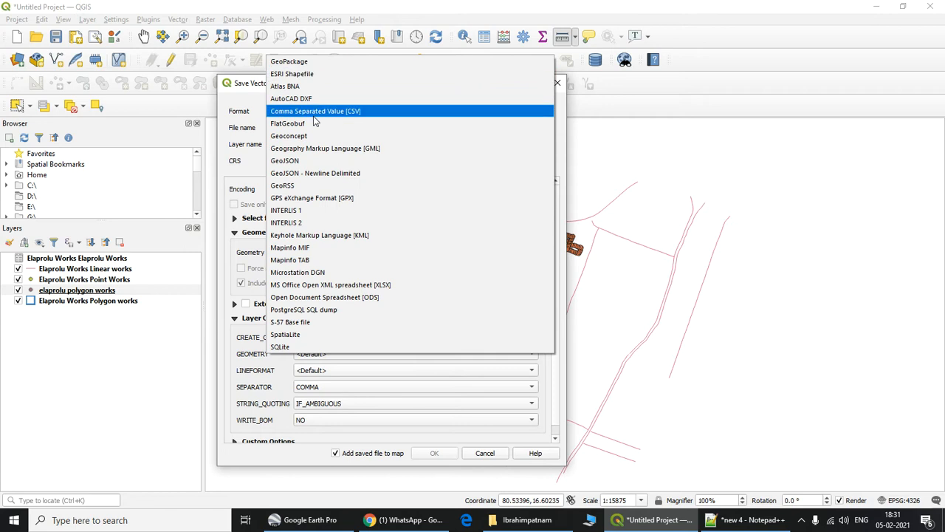
click(353, 112)
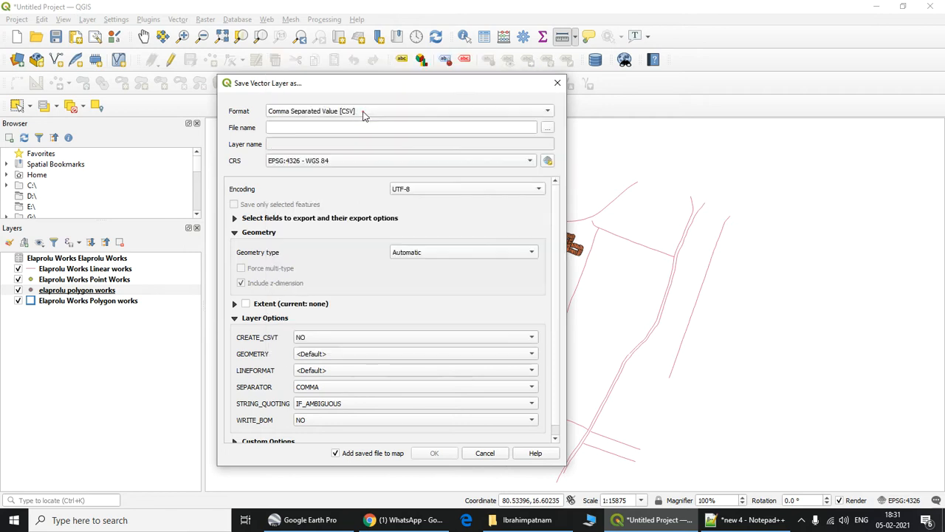
Set the export file to "elaprolu polygon works" as a CSV in the Ibrahimpatnam folder
click(547, 129)
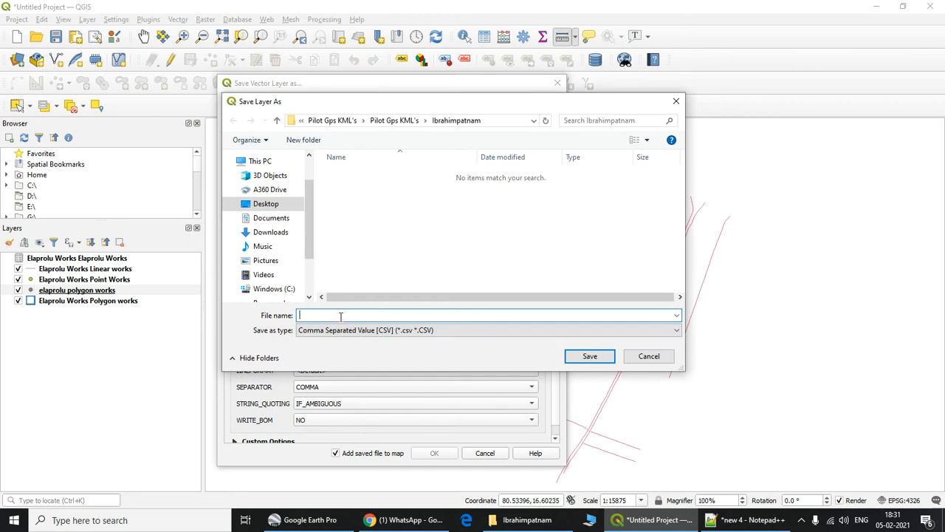
text(e)
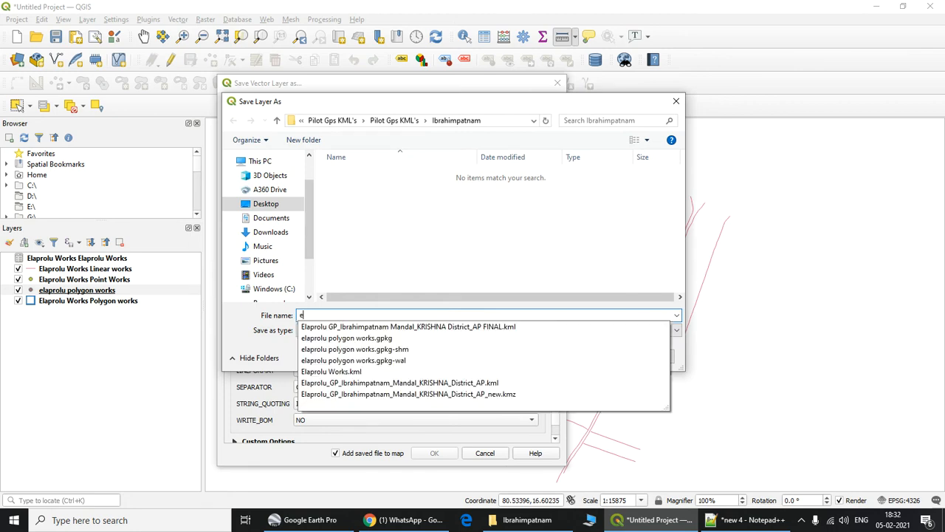
text(l)
key(Down)
key(Down)
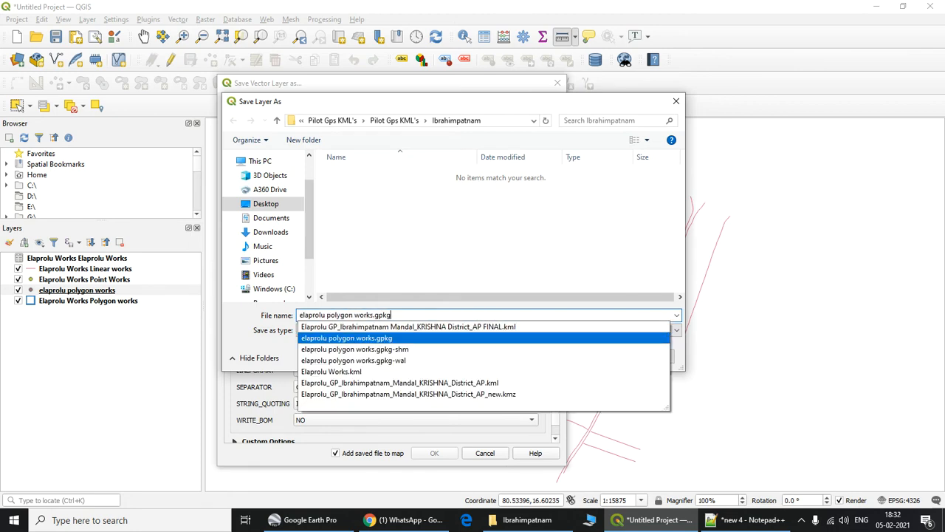
key(BackSpace)
key(BackSpace)
click(401, 235)
click(584, 357)
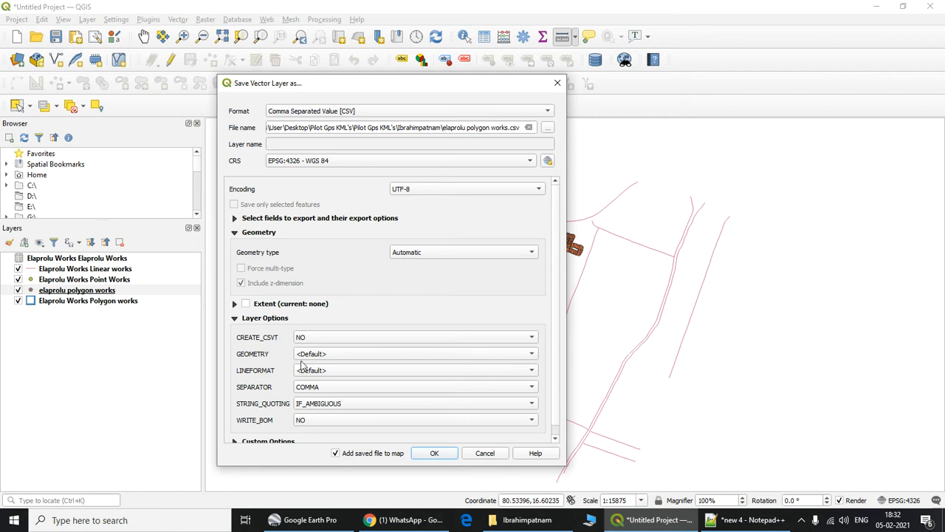
Set the CSV geometry option to AS_XY and export the layer
mouse_move(313, 357)
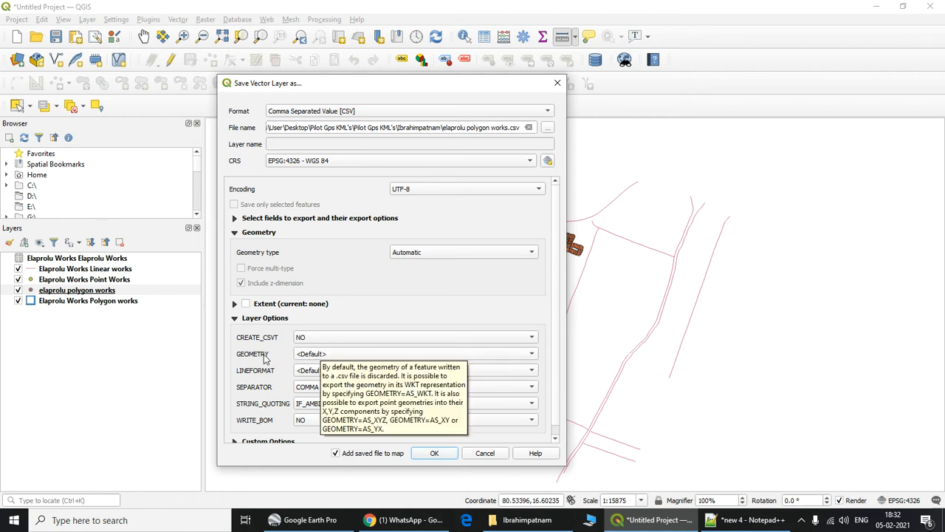
click(312, 357)
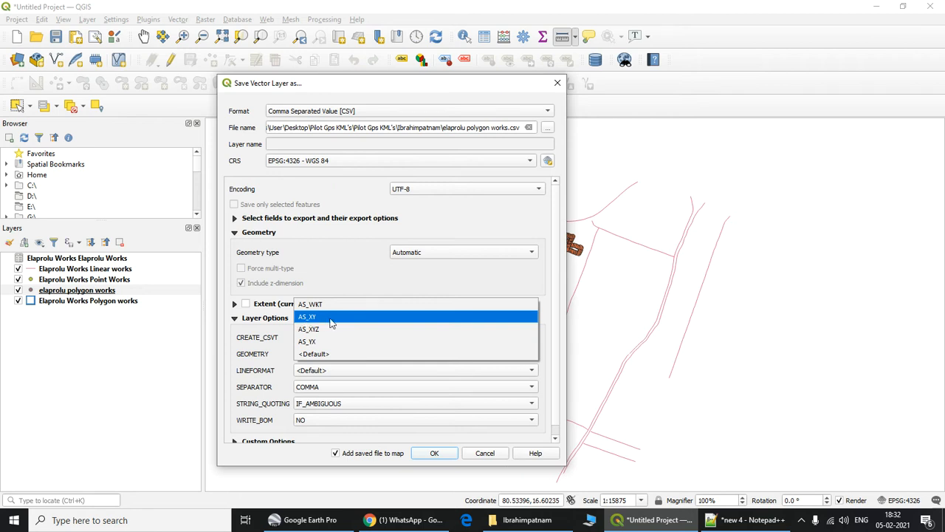
click(319, 318)
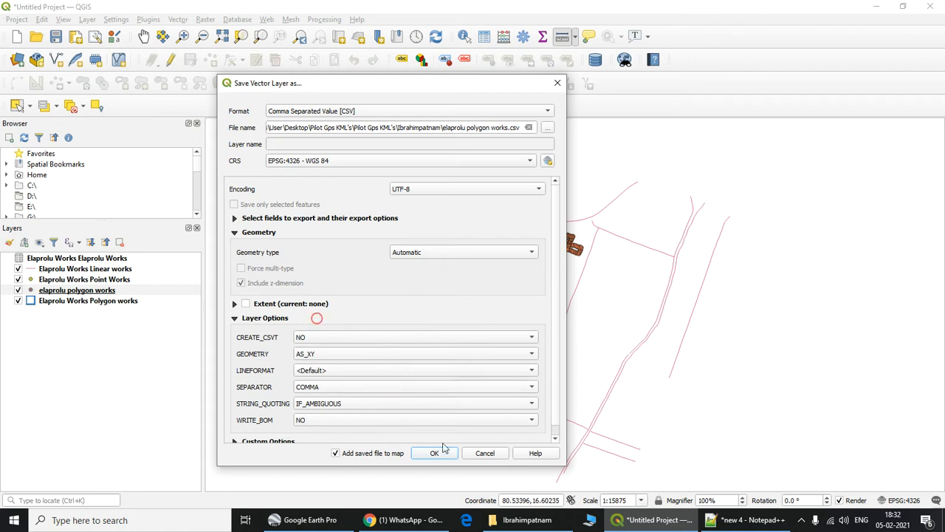
click(434, 454)
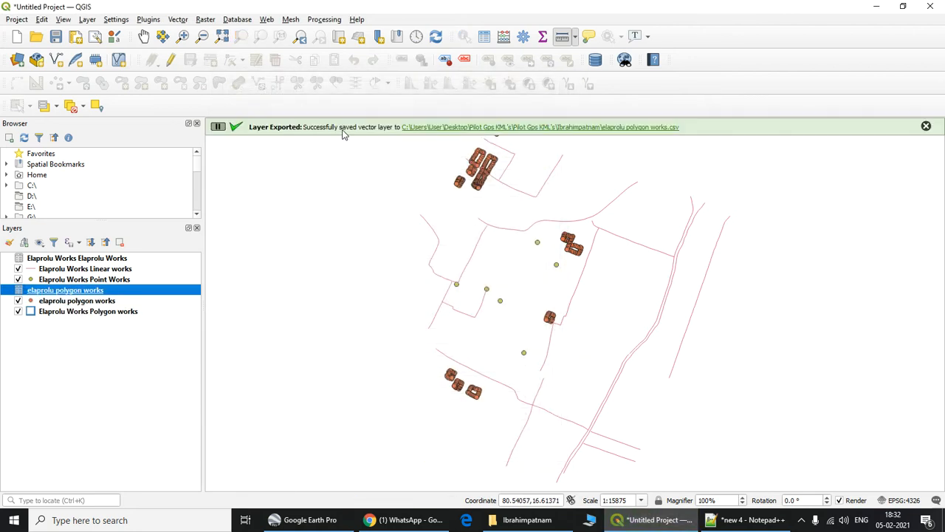
Open the exported elaprolu polygon works CSV from its folder in Excel as read-only and maximize the window
click(499, 130)
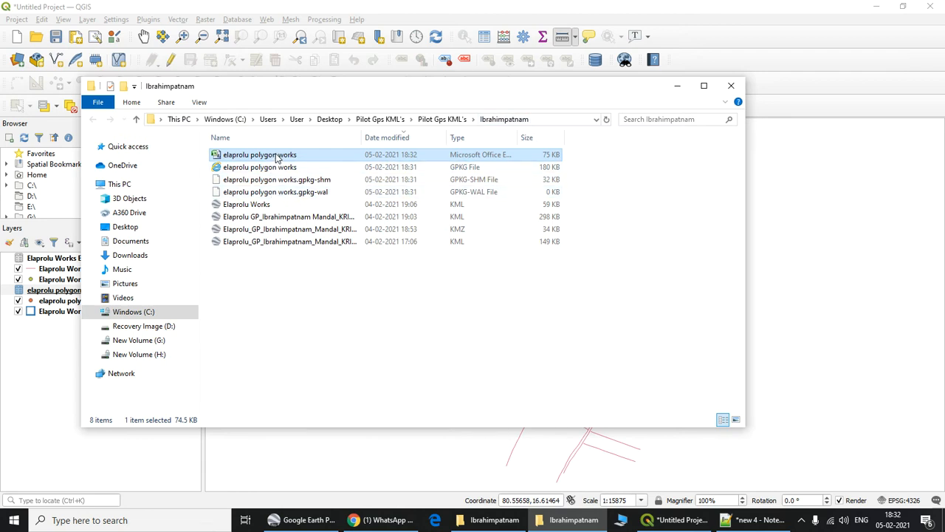
double_click(276, 156)
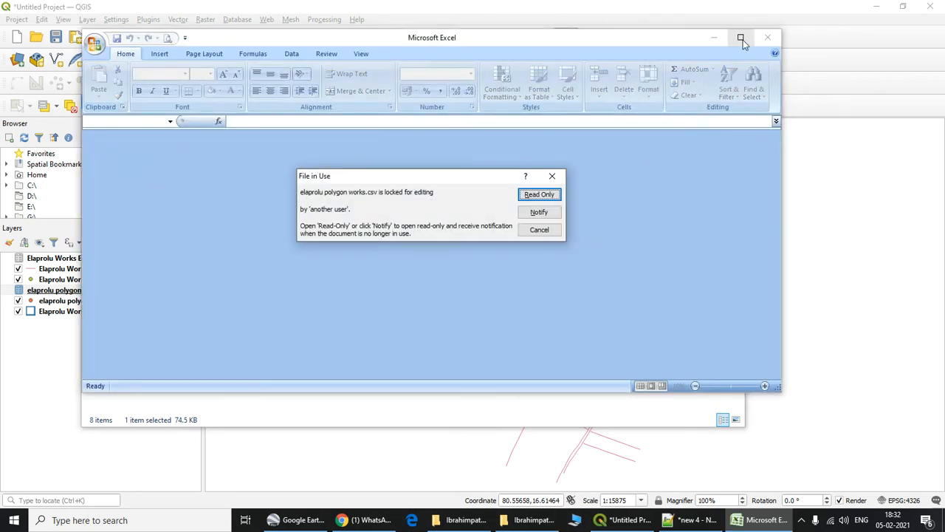
click(538, 195)
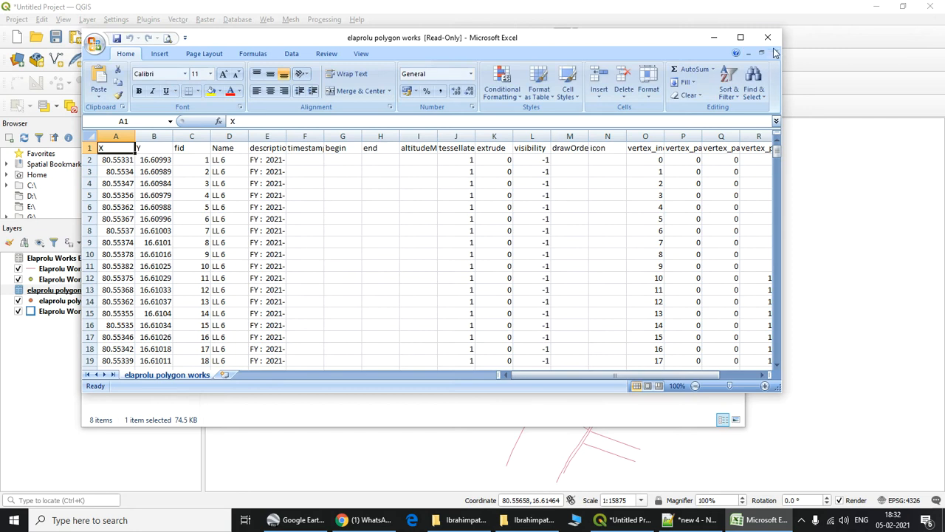
click(741, 38)
click(352, 270)
Clear columns F to U, from timestamp through angle, and return to QGIS with the folder window closed
drag(222, 106, 789, 111)
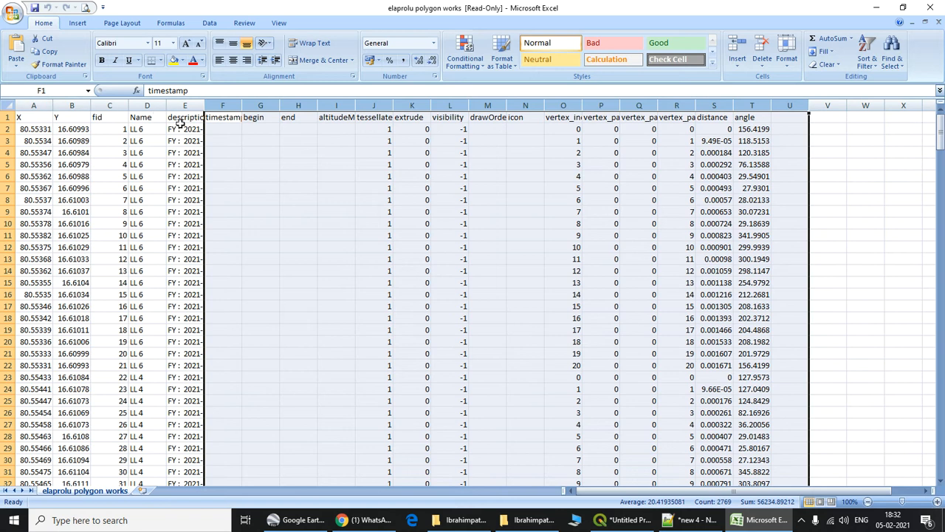
key(Delete)
click(414, 157)
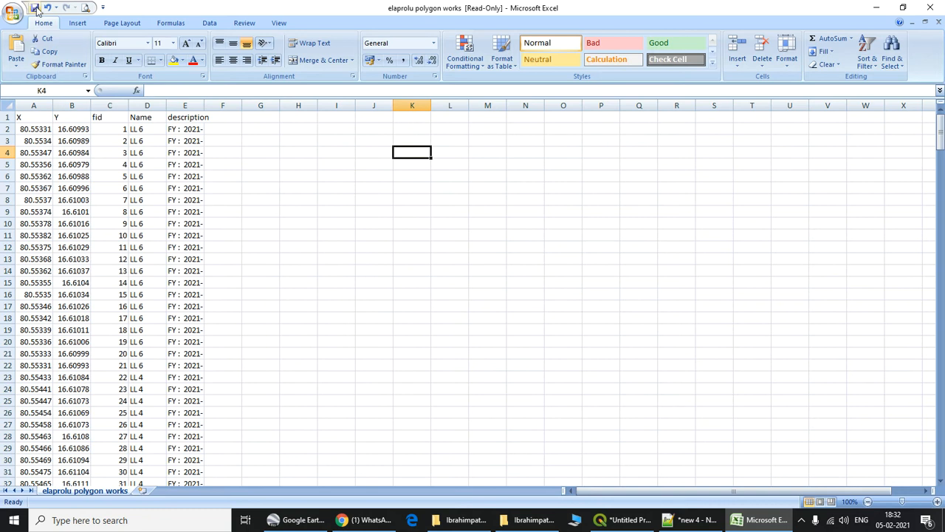
click(876, 8)
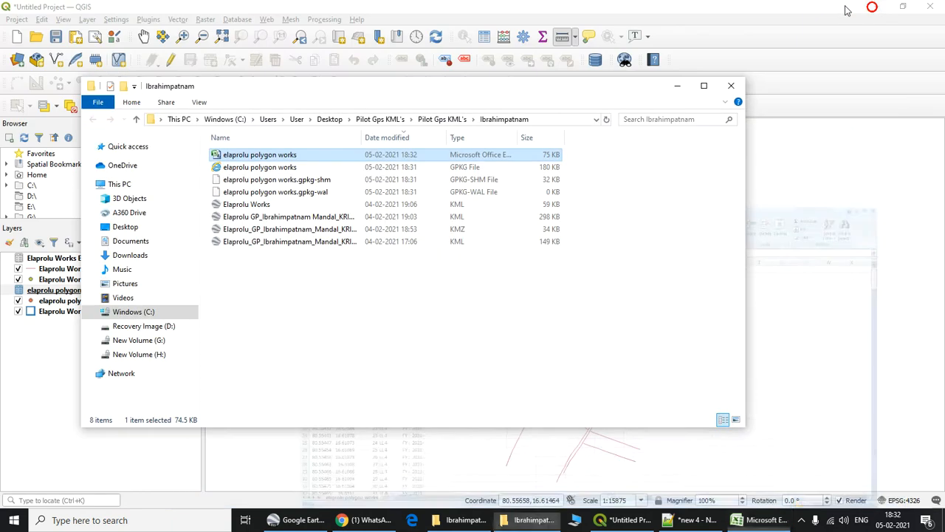
click(731, 86)
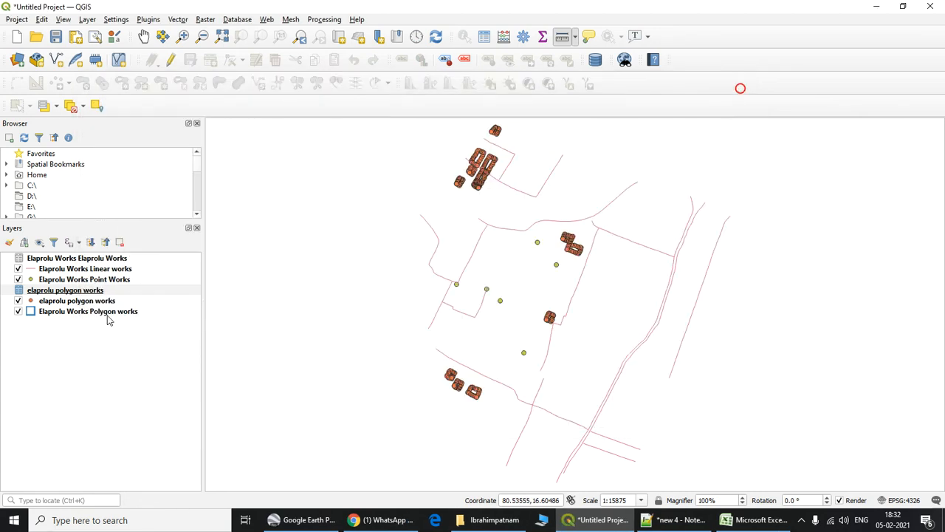
Open Extract Vertices with the Elaprolu Works Linear works layer as its input
click(105, 272)
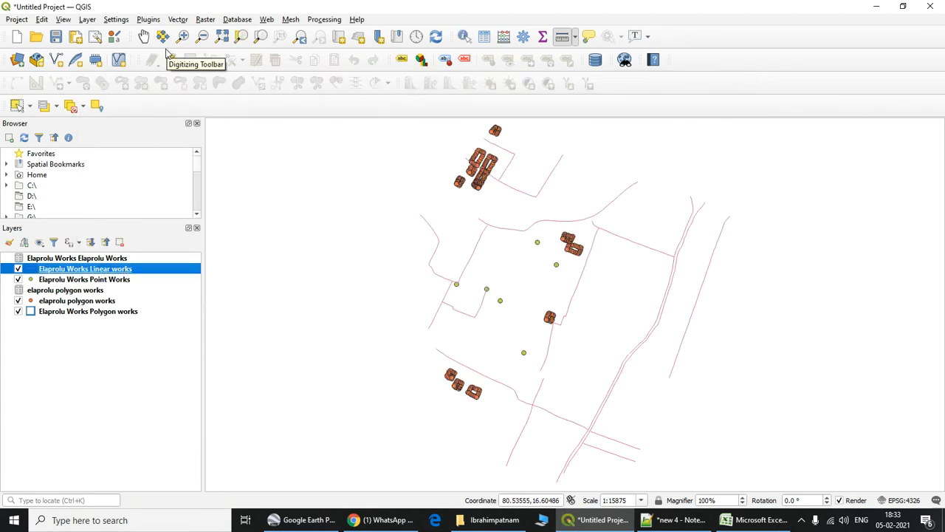
click(178, 20)
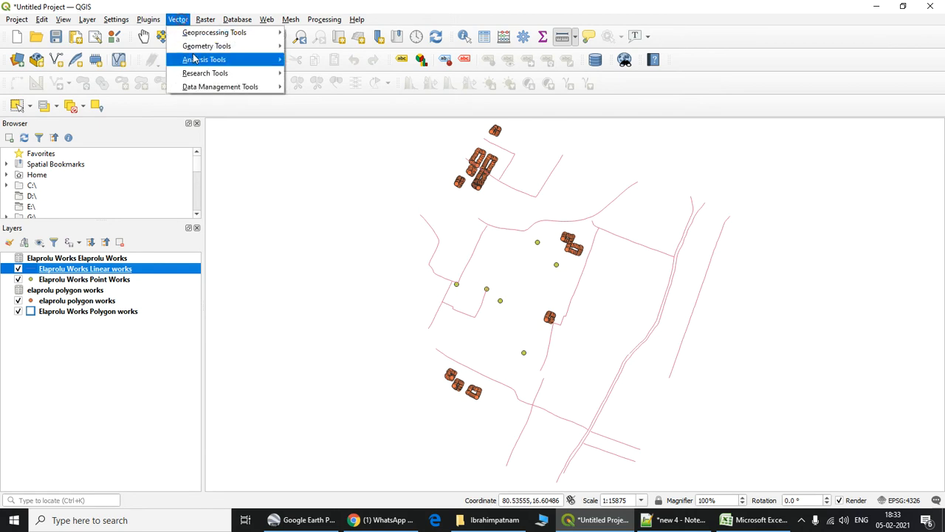
mouse_move(200, 49)
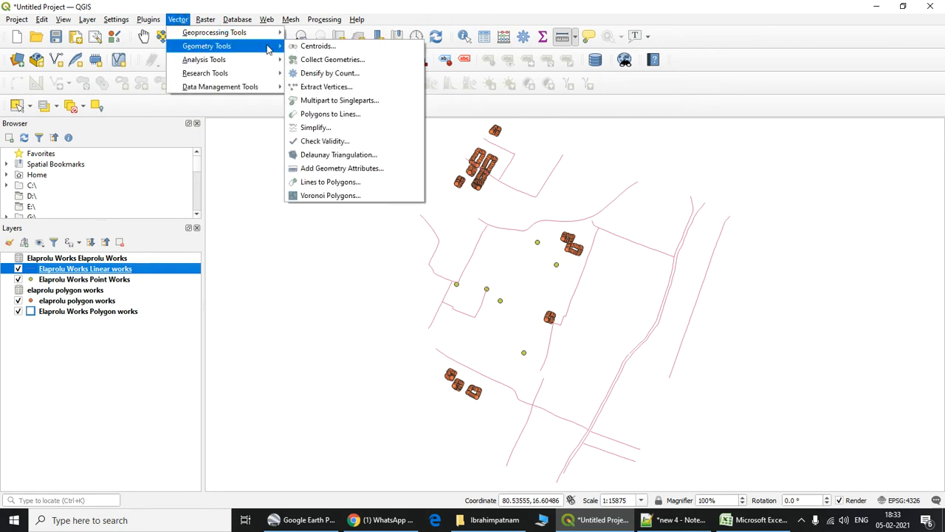
click(344, 86)
Save the vertices output as the GeoPackage "elaprolu linear works" in the Ibrahimpatnam folder and run the extraction
click(543, 149)
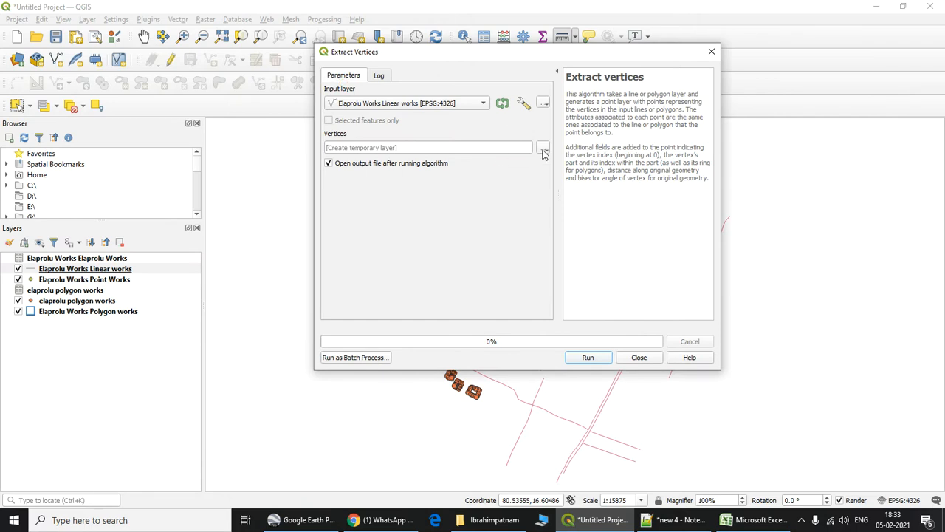
click(580, 176)
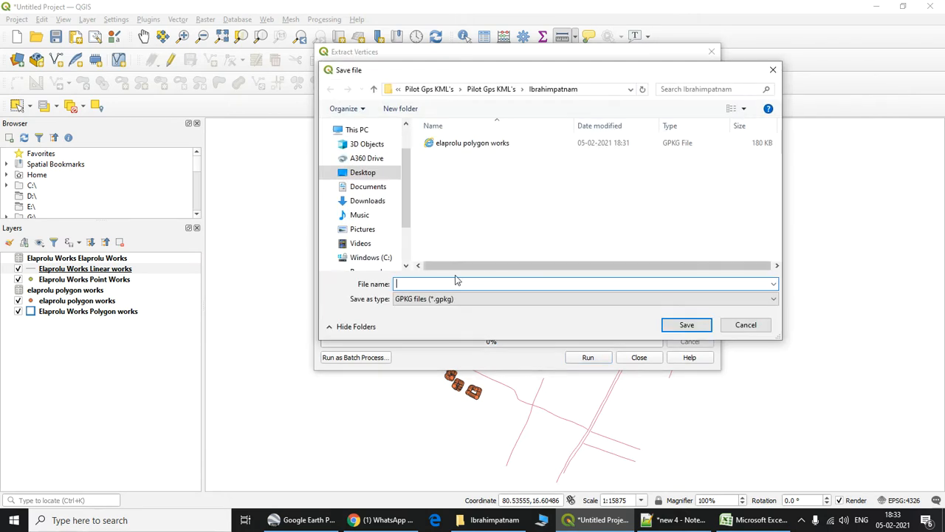
click(473, 143)
click(432, 284)
click(428, 284)
drag(425, 284, 448, 285)
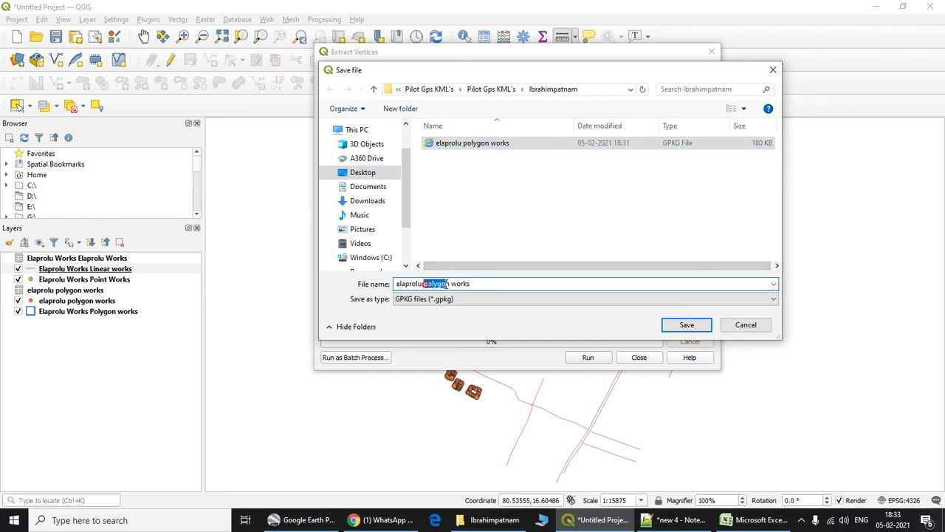
text(linear)
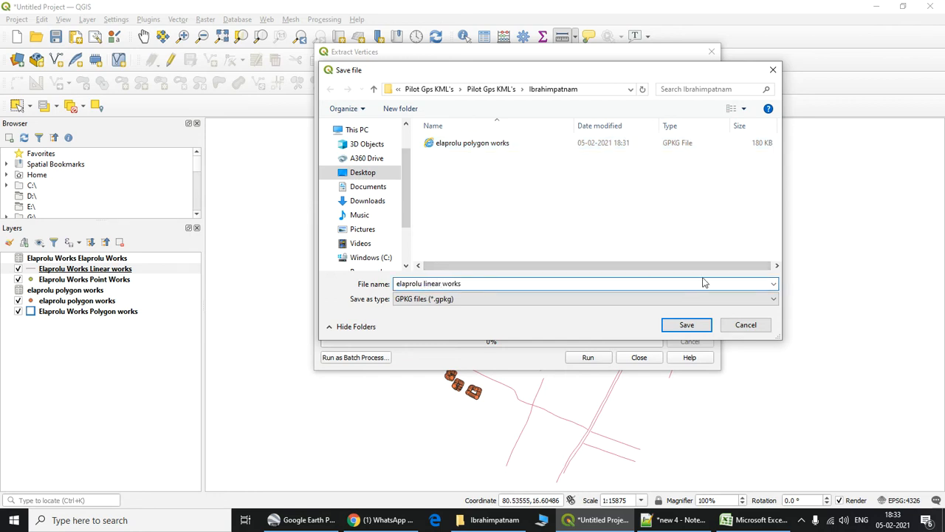
click(687, 325)
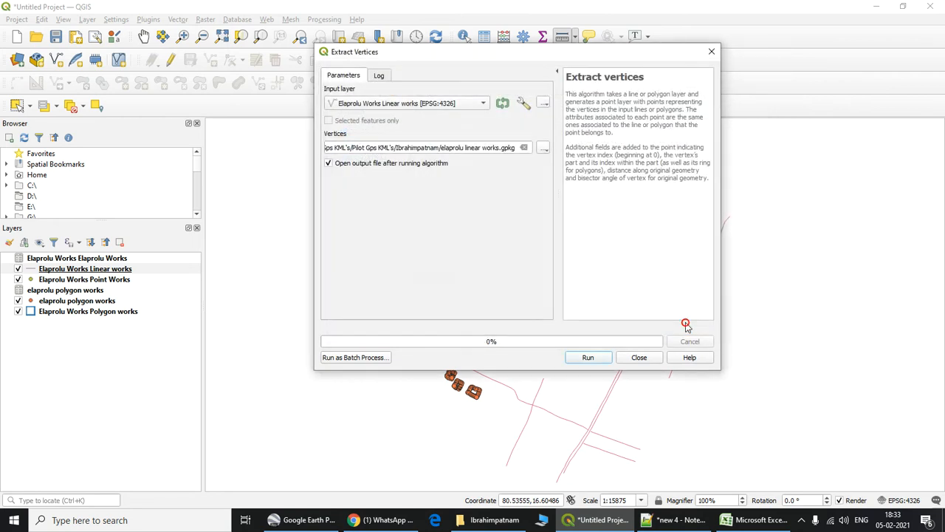
click(589, 359)
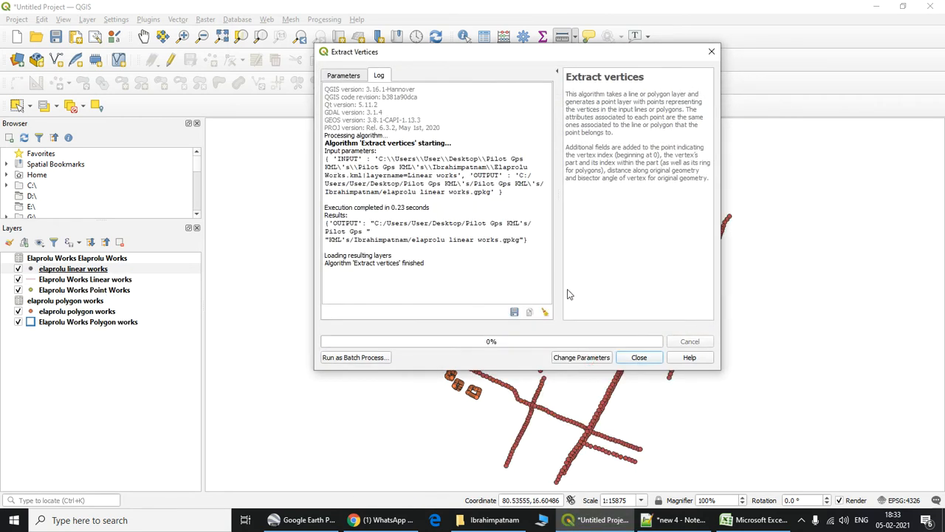
click(637, 357)
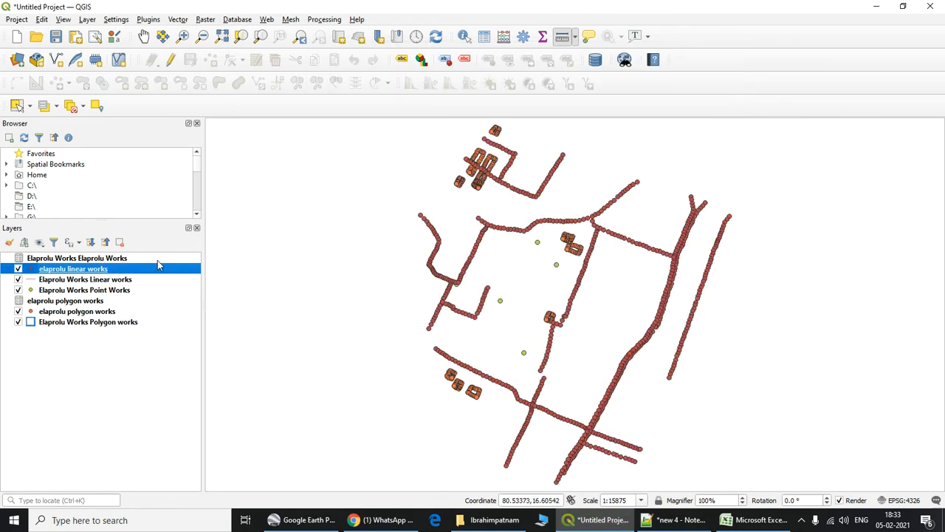
Start a CSV export of the elaprolu linear works vertices layer, naming the file "elaprolu linear works" in the Ibrahimpatnam folder
right_click(126, 272)
mouse_move(200, 233)
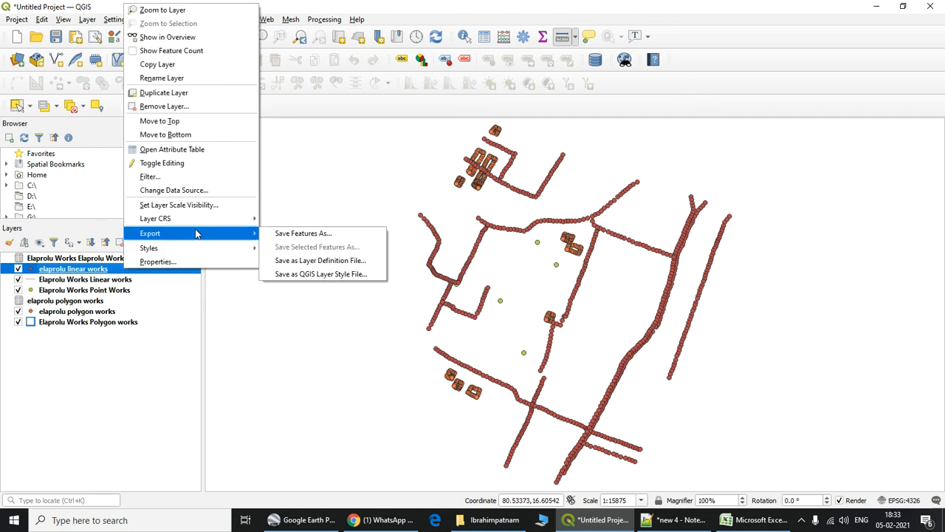
click(285, 233)
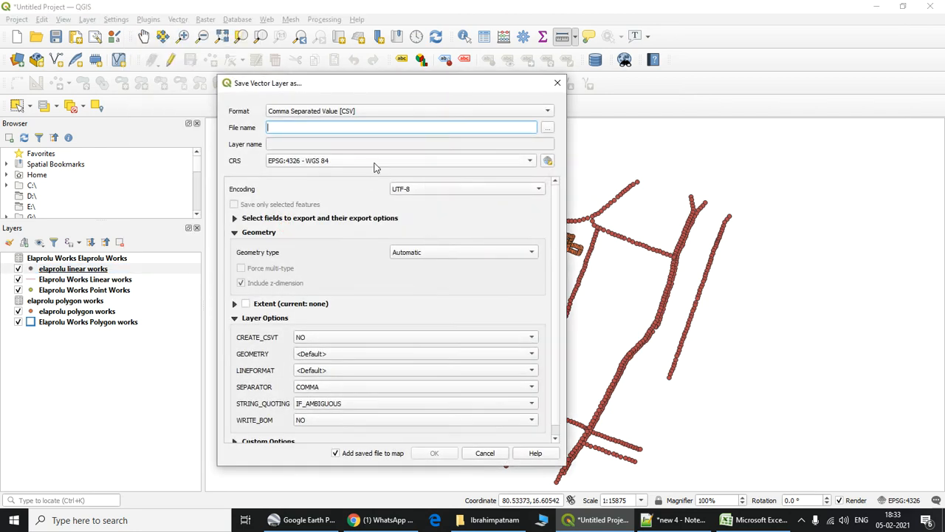
click(547, 128)
click(385, 174)
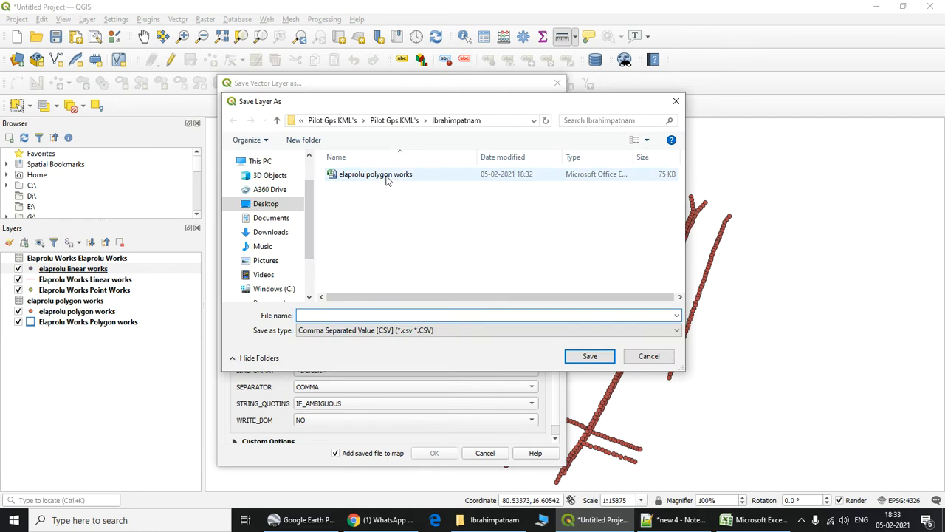
click(355, 314)
click(330, 315)
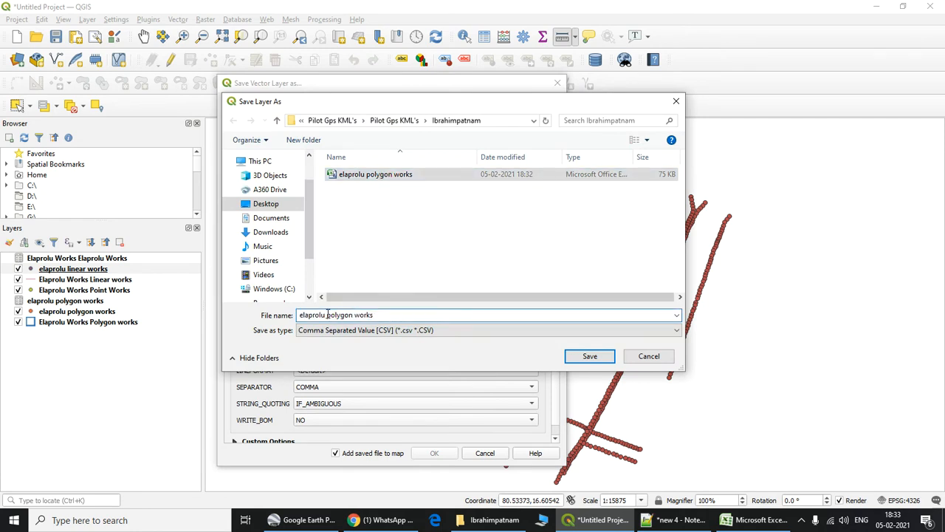
double_click(330, 315)
text(linear)
click(589, 355)
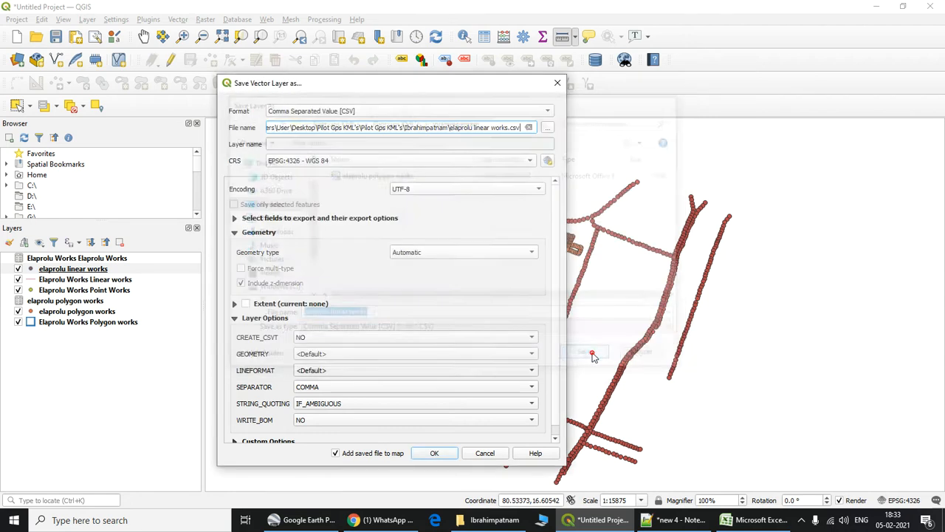
Set the CSV geometry option to AS_YX and export the linear works layer
click(316, 354)
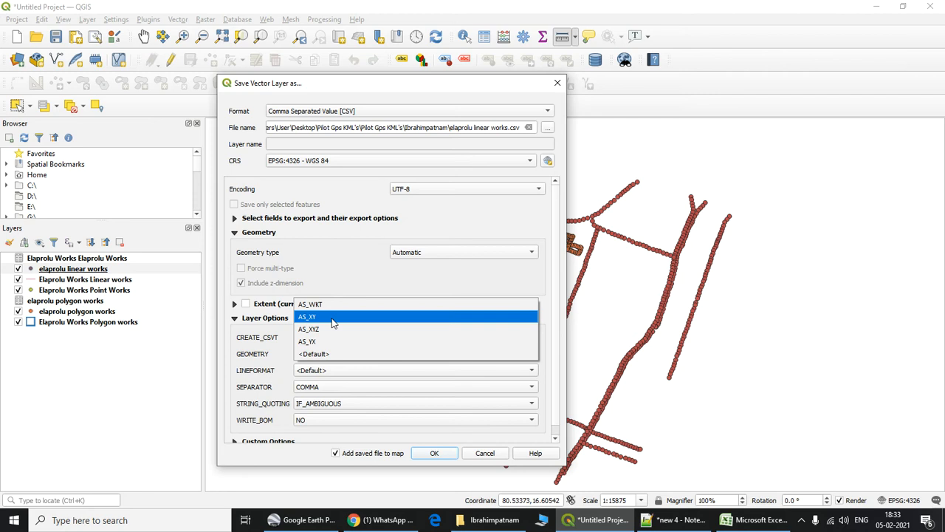
click(332, 317)
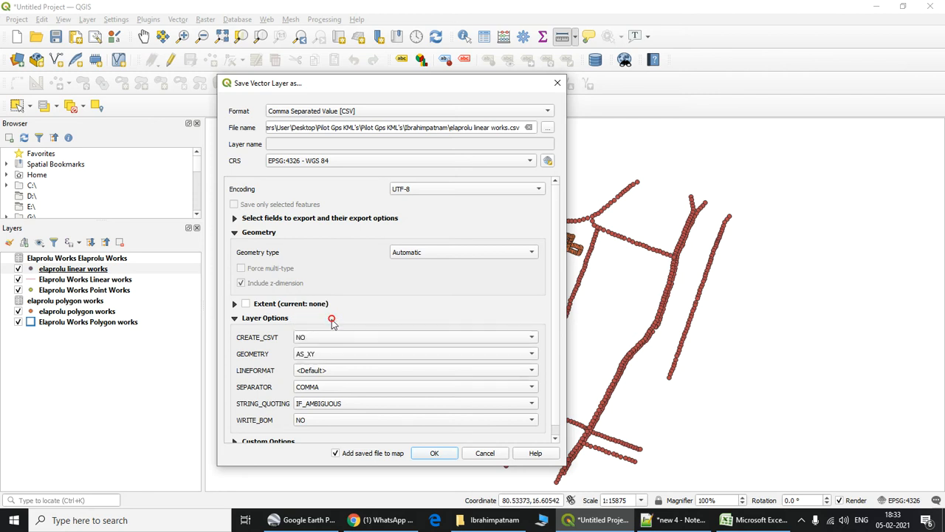
click(322, 354)
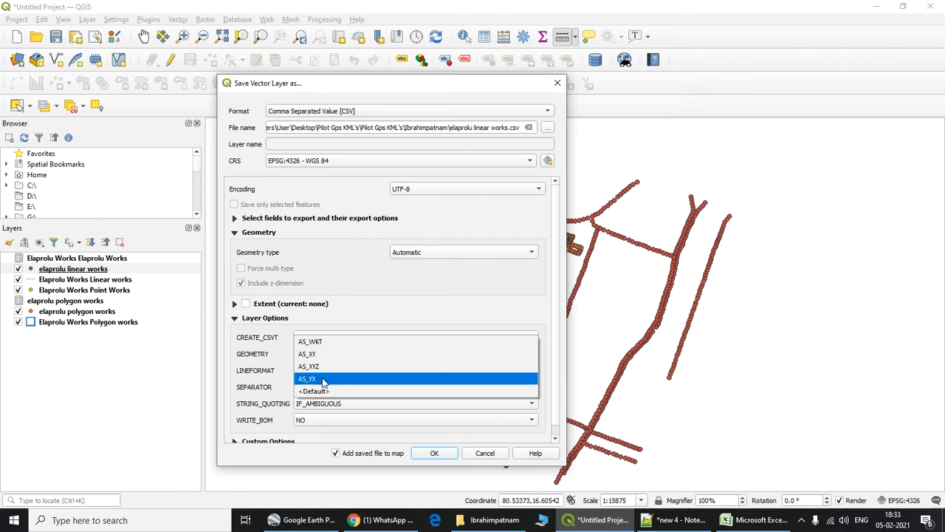
click(322, 379)
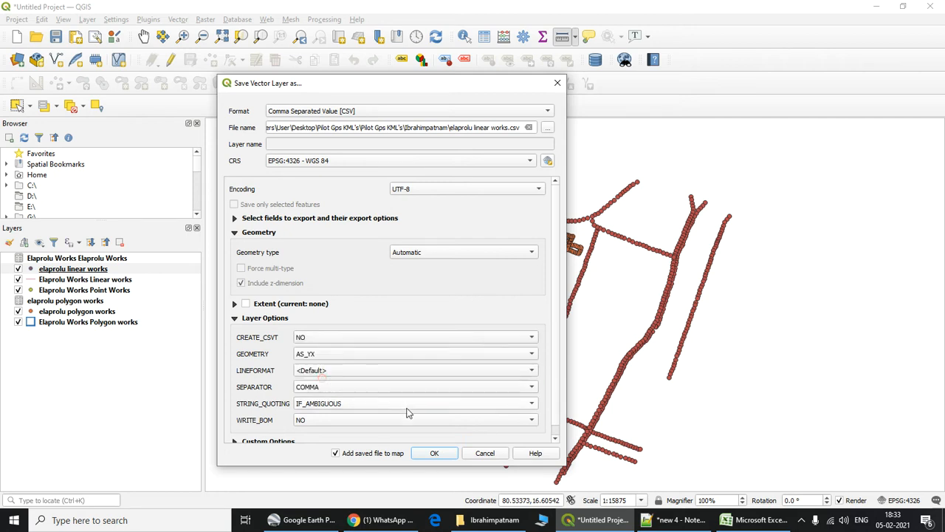
click(434, 454)
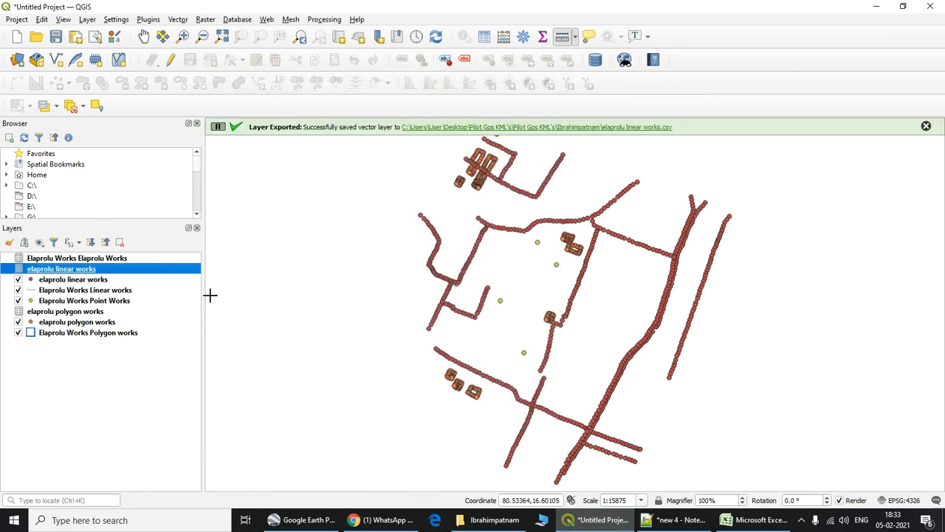
Open the exported elaprolu linear works CSV from its folder in Excel as read-only, then return to QGIS with the folder window closed
click(535, 127)
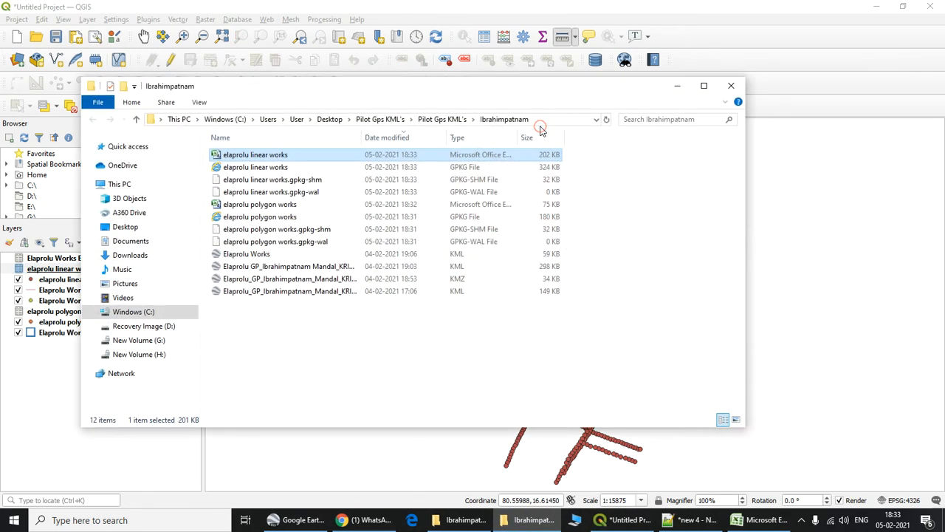
double_click(281, 157)
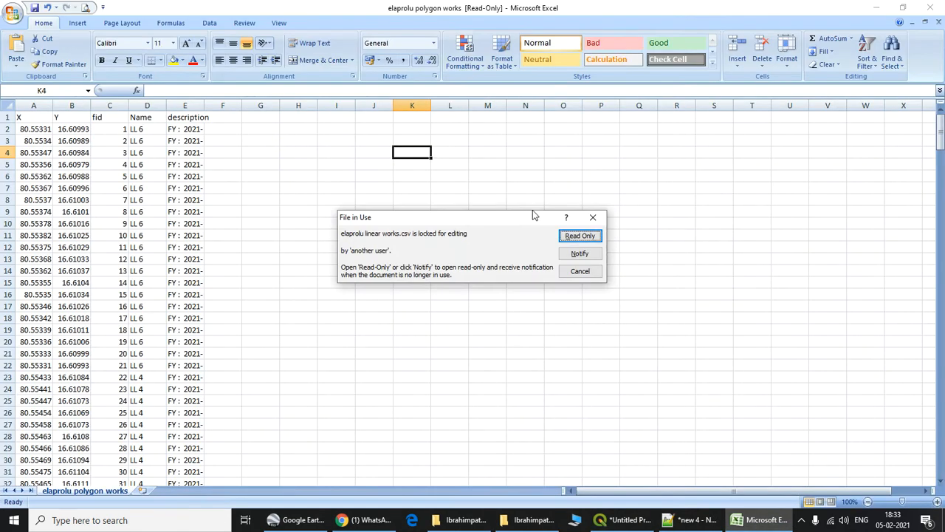
click(584, 240)
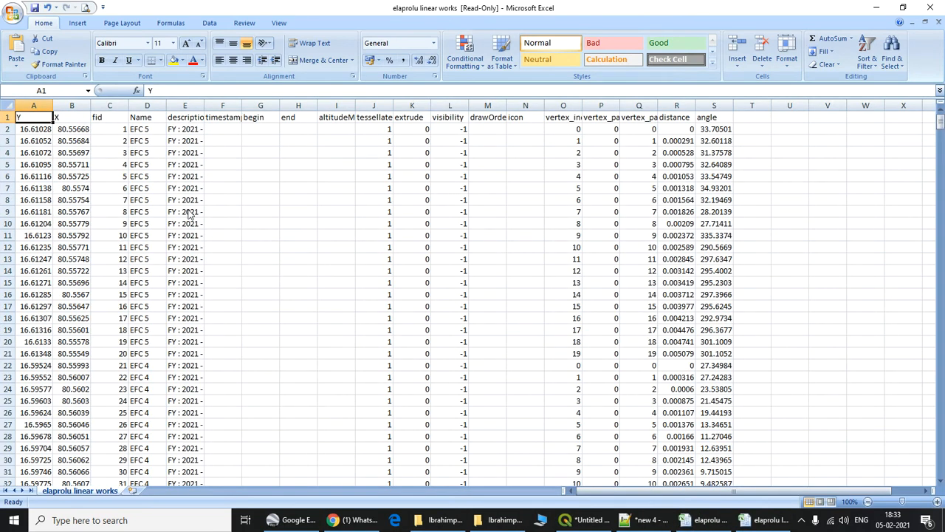
click(875, 7)
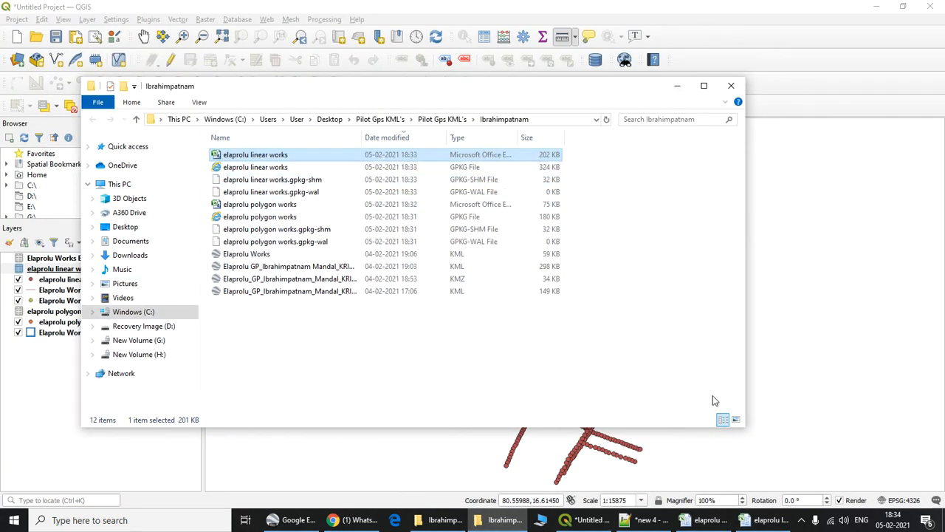
click(735, 89)
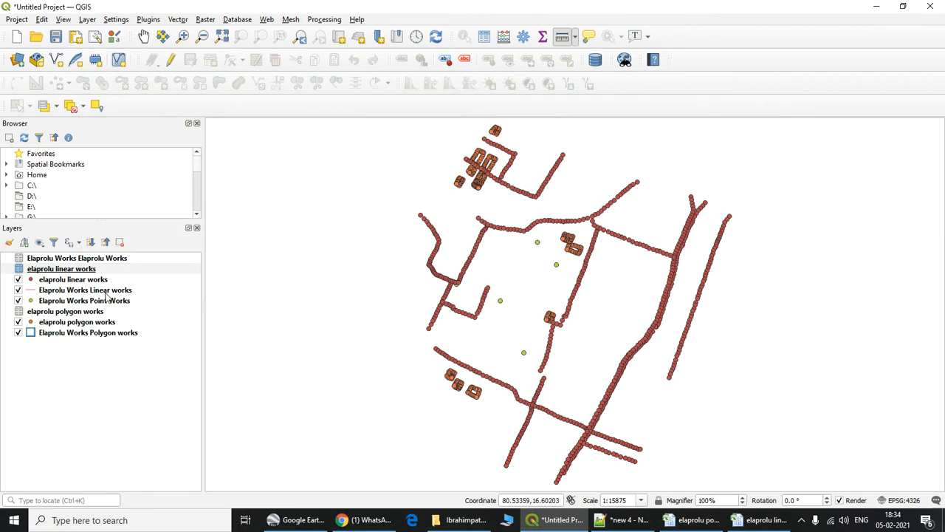
Switch to the elaprolu polygon works sheet in Excel and insert a blank column before the fid column
click(699, 520)
click(33, 129)
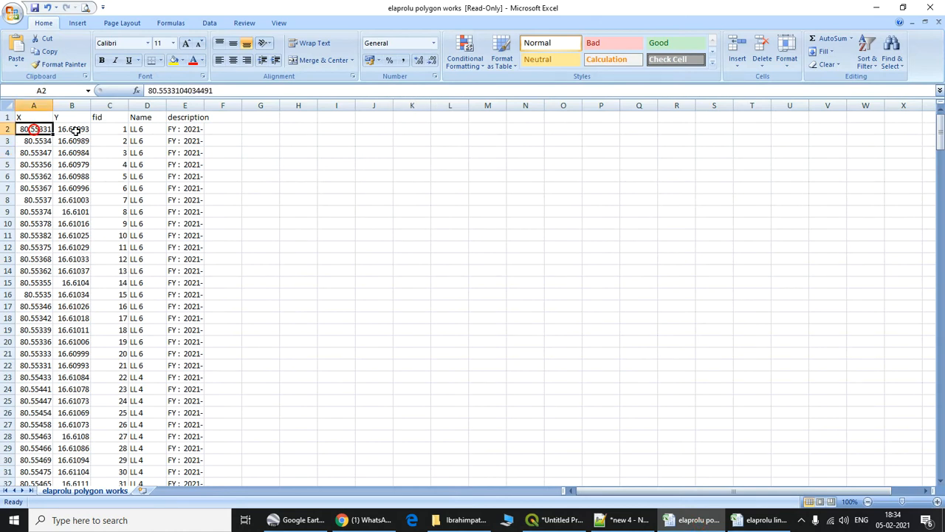
click(75, 130)
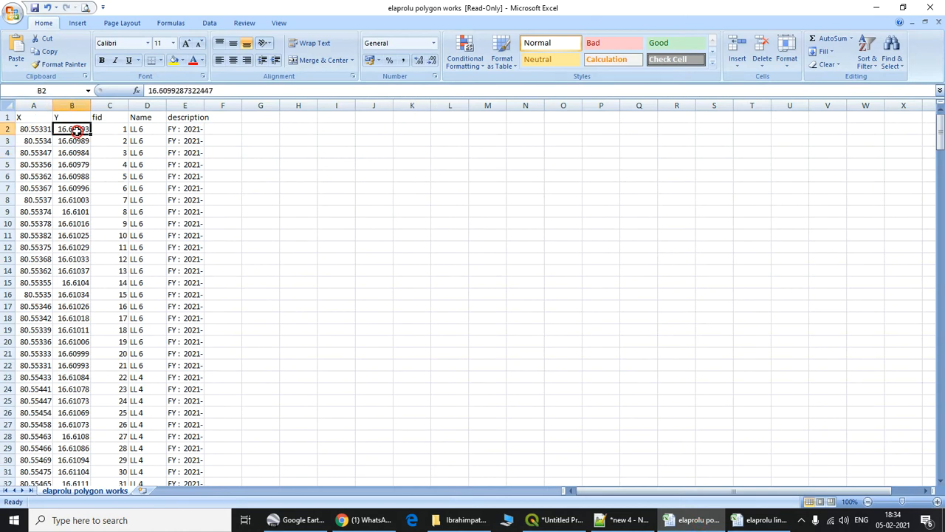
click(118, 106)
right_click(125, 107)
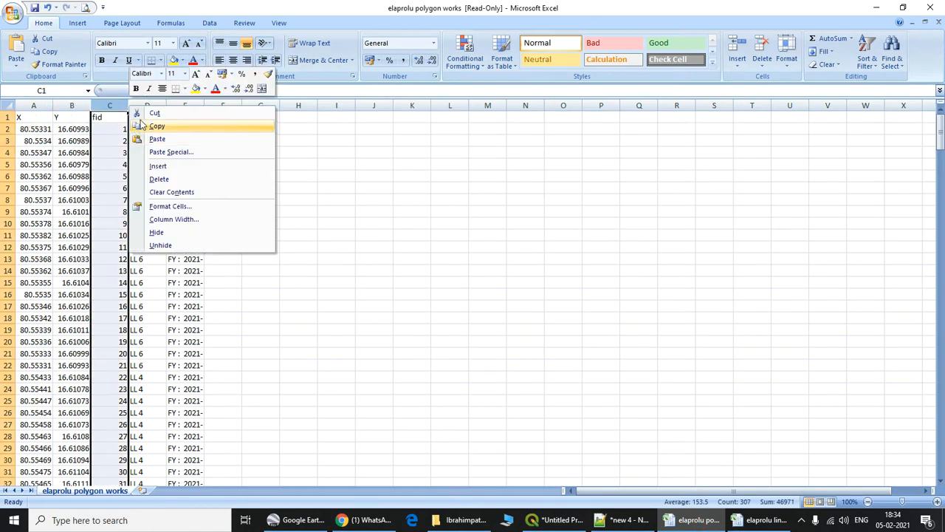
click(175, 168)
click(299, 187)
Move the X coordinates from column A into the blank column C, so that they follow the Y column
click(32, 105)
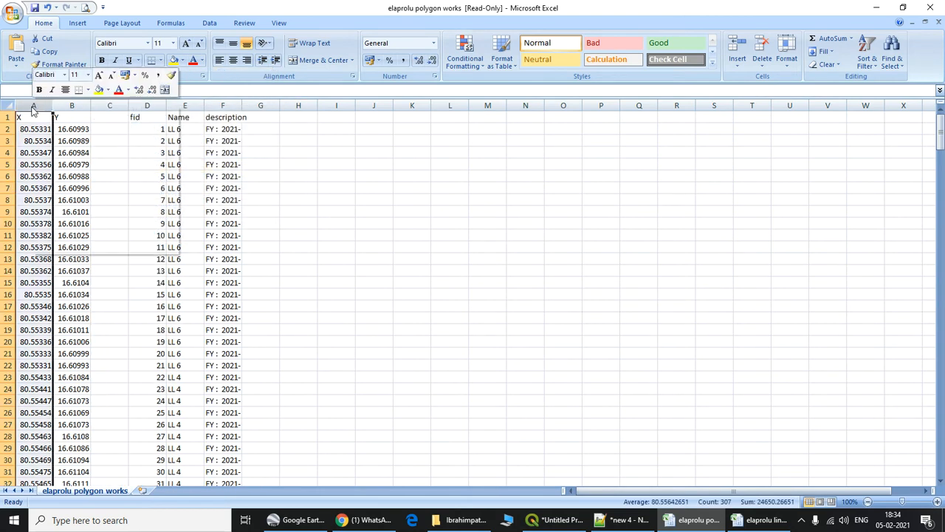
right_click(34, 105)
click(63, 126)
right_click(110, 105)
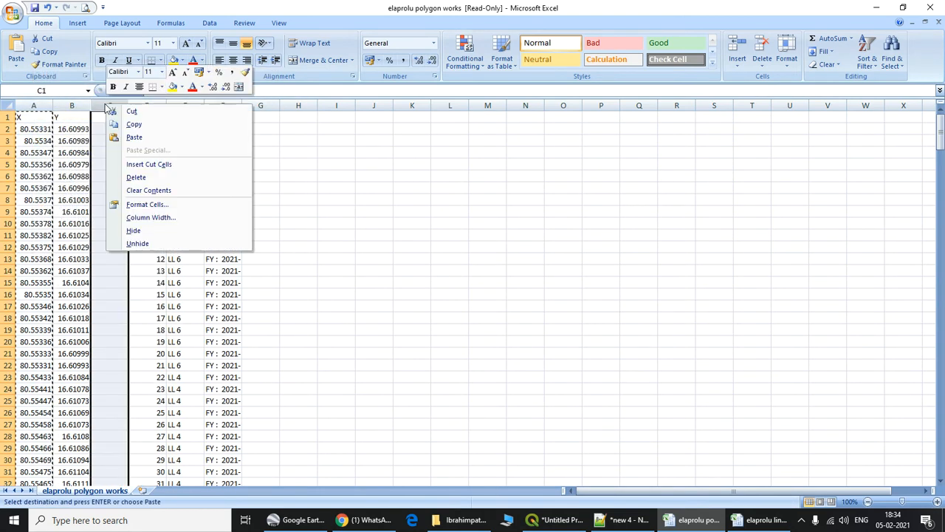
click(147, 135)
click(362, 201)
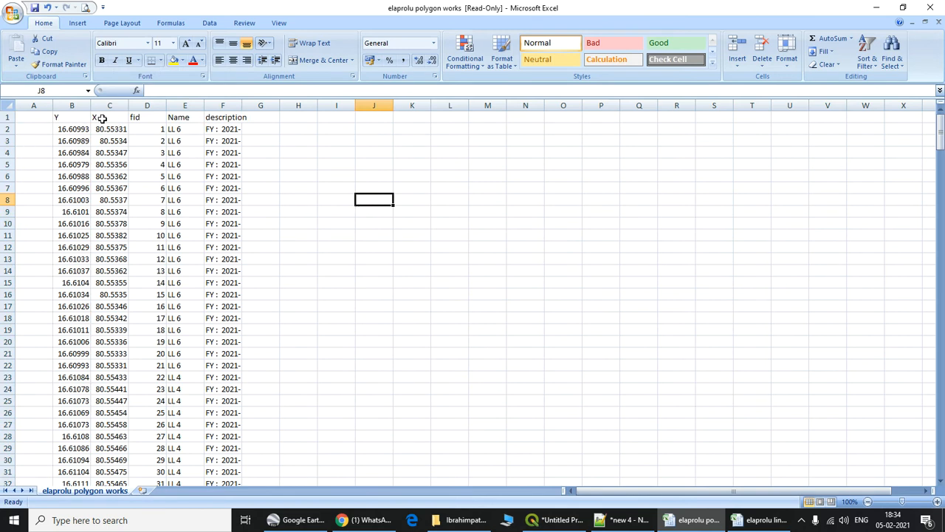
click(71, 118)
click(104, 118)
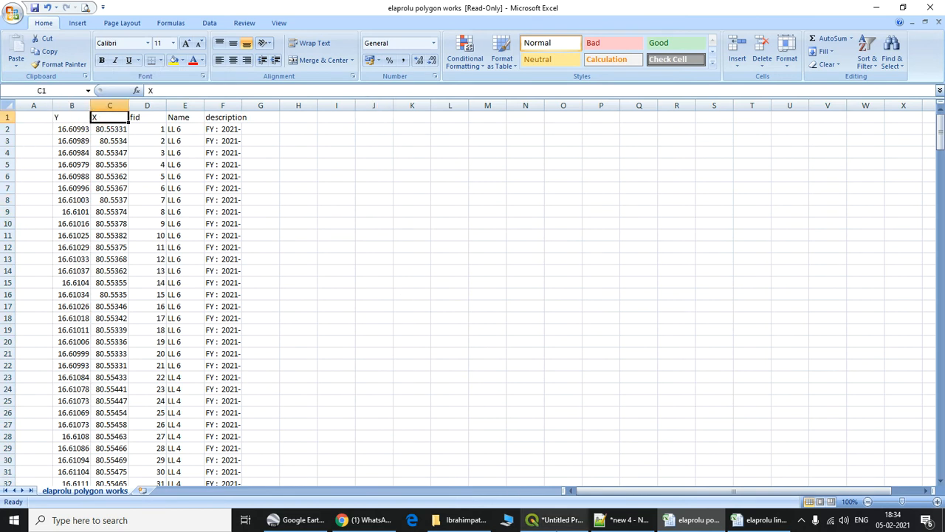
Return to QGIS and open Extract Vertices with the Elaprolu Works Point Works layer as its input
click(559, 520)
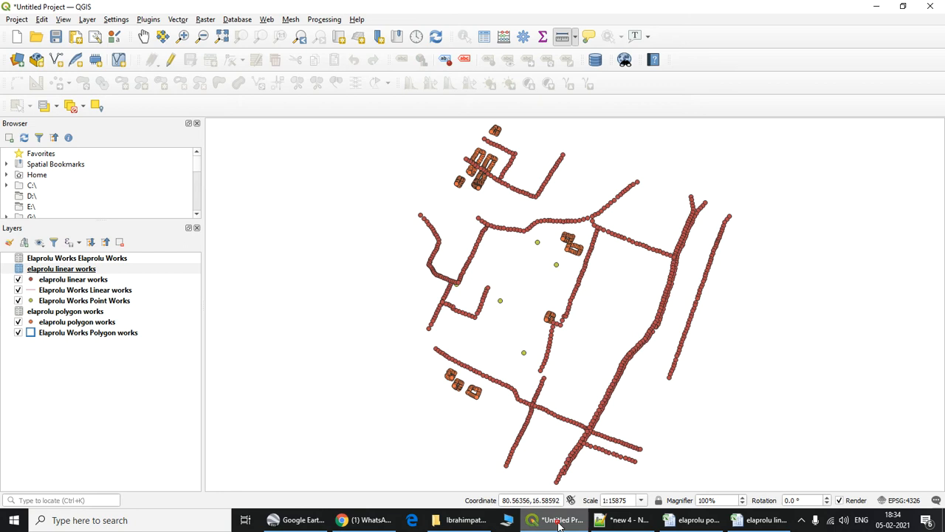
click(107, 299)
right_click(115, 300)
mouse_move(185, 272)
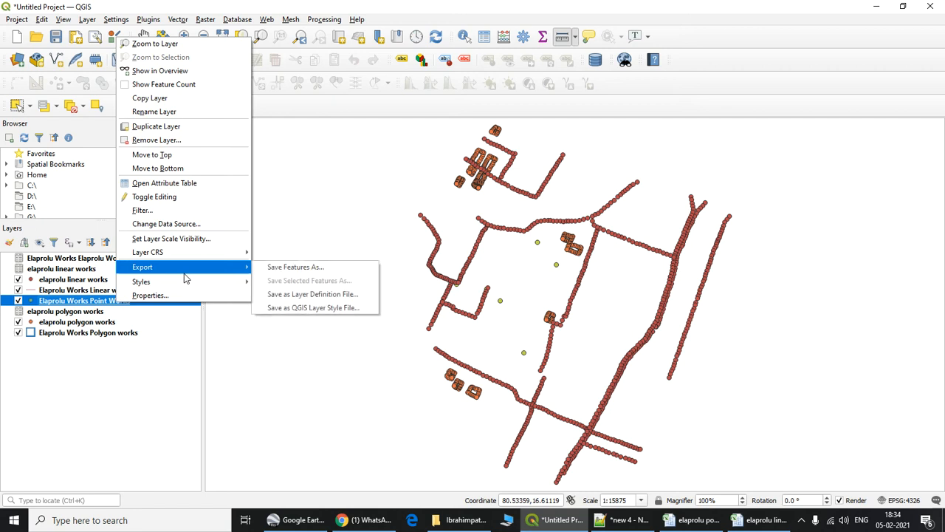
click(177, 20)
mouse_move(207, 46)
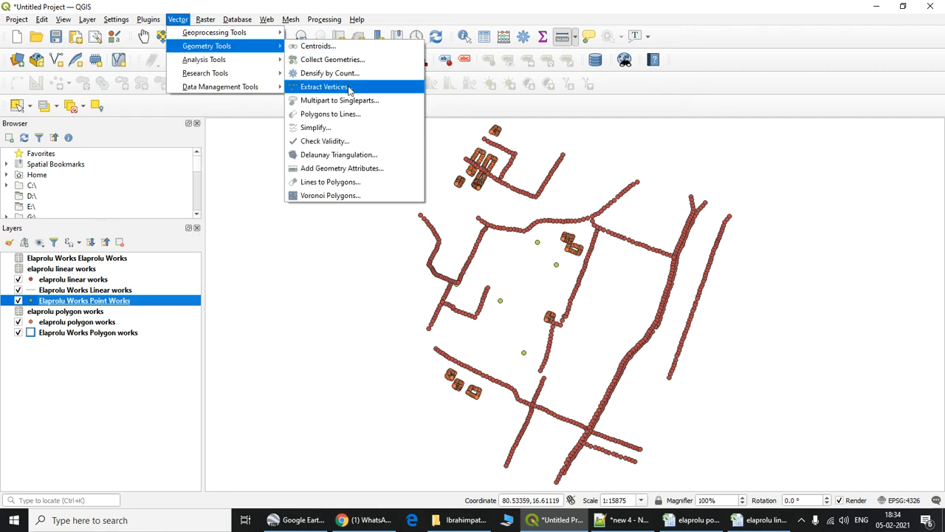
click(325, 86)
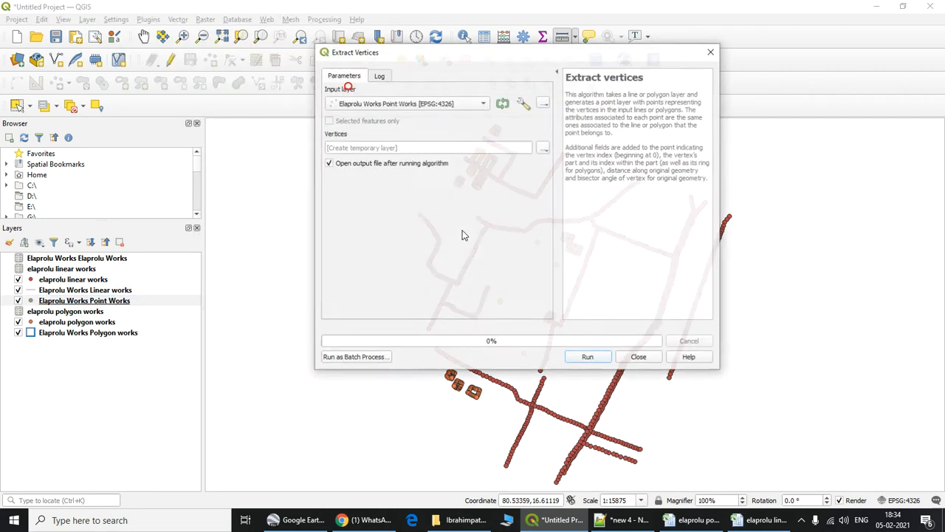
Save the vertices output as the GeoPackage "elaprolu point works" in the Ibrahimpatnam folder, run the extraction and close the tool
click(544, 150)
click(570, 174)
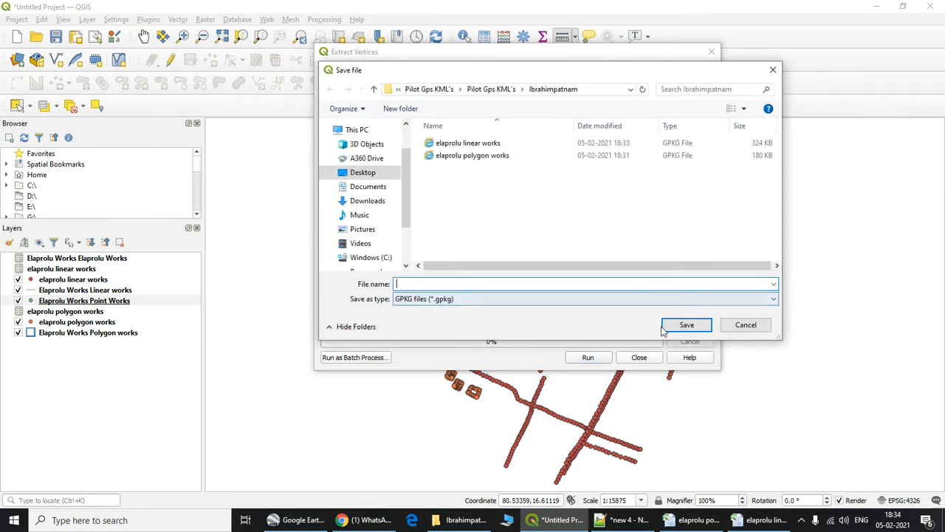
click(481, 143)
double_click(433, 287)
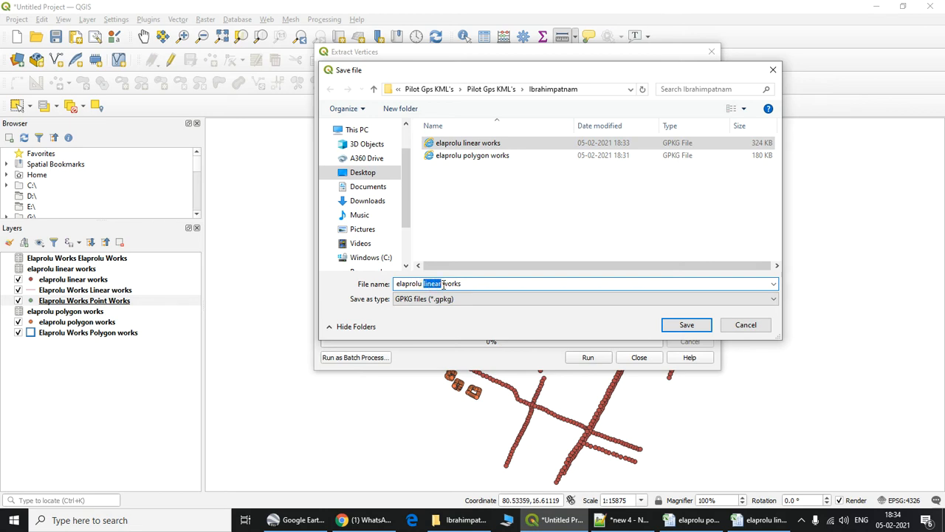
text(point)
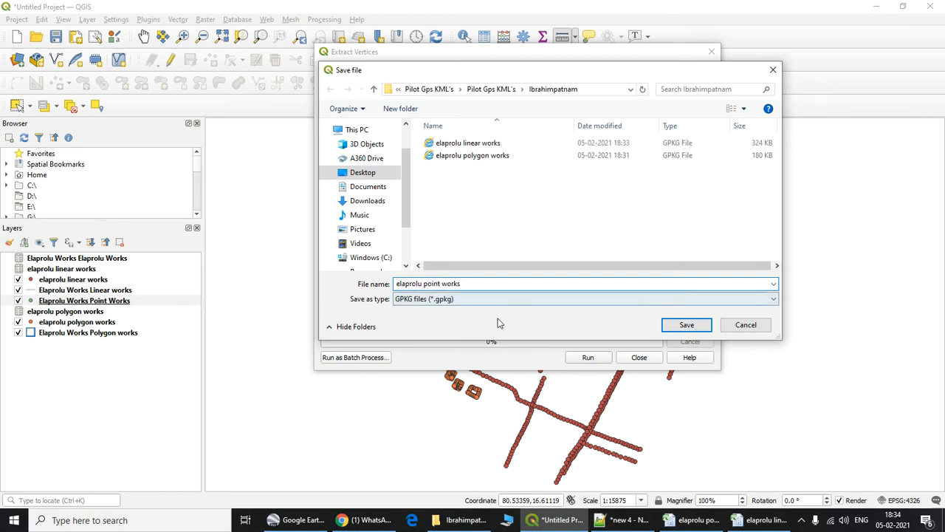
click(686, 325)
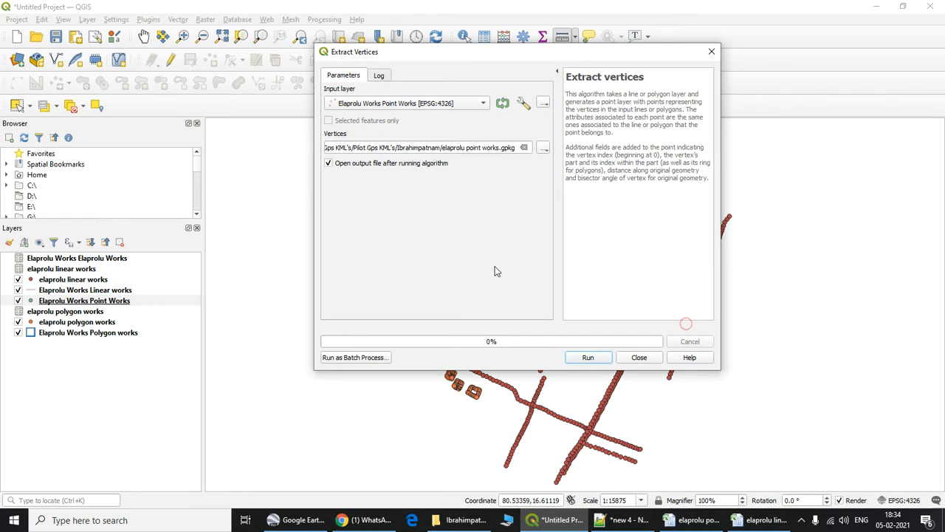
click(588, 359)
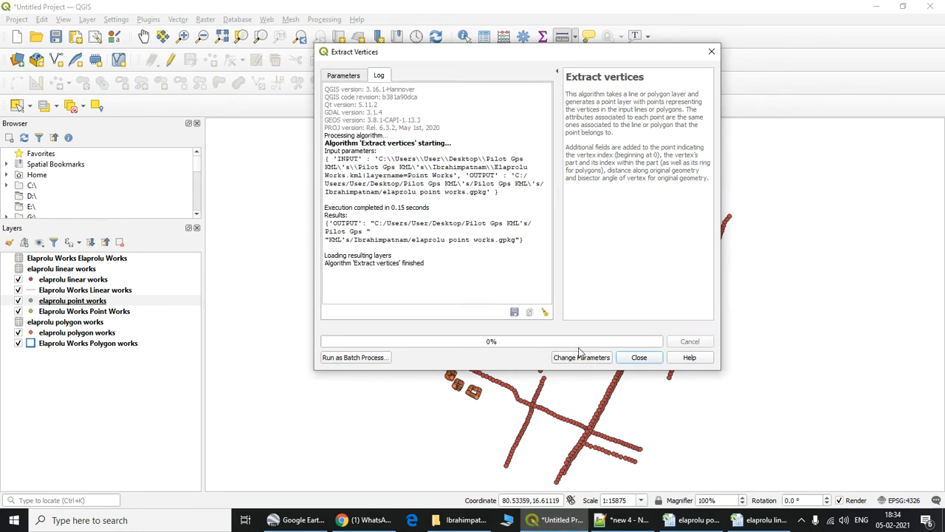
click(639, 358)
Start a CSV export of the extracted elaprolu point works layer and name the file "elaprolu point works" in the Ibrahimpatnam folder
right_click(125, 304)
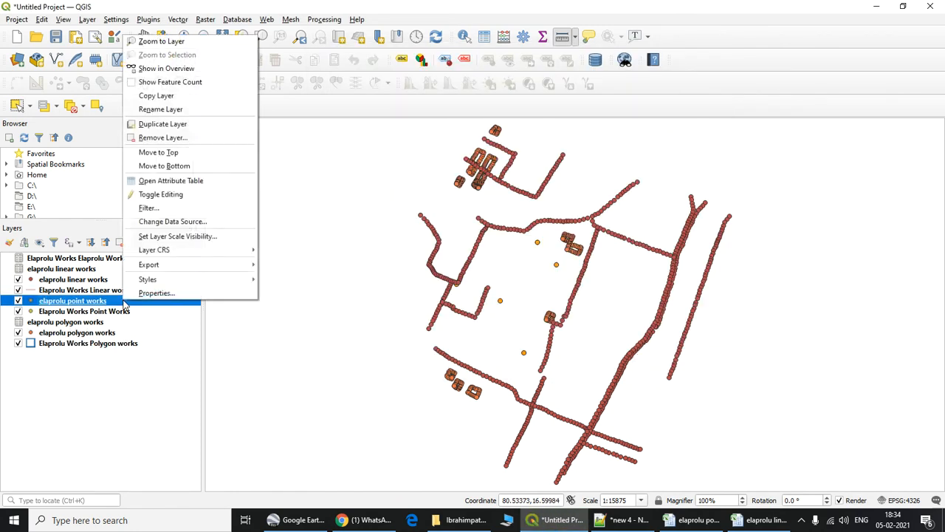
mouse_move(184, 264)
click(292, 265)
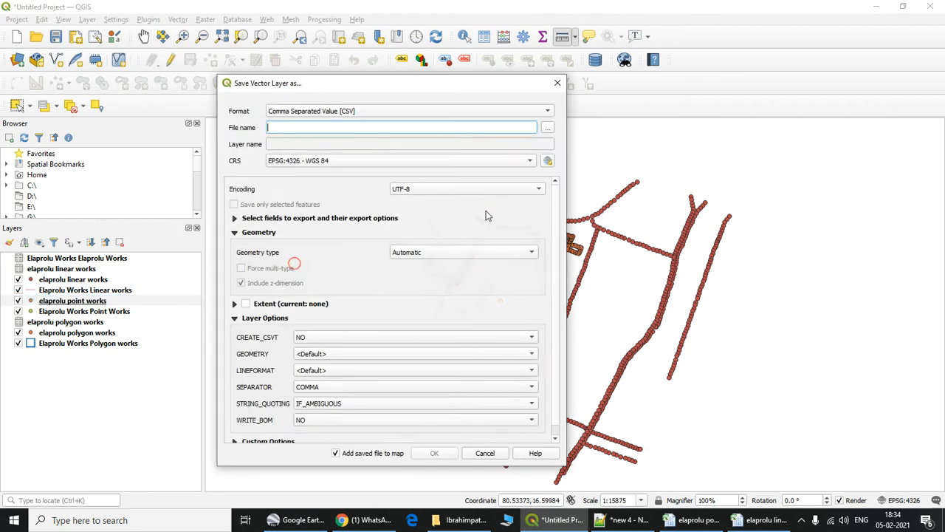
click(547, 127)
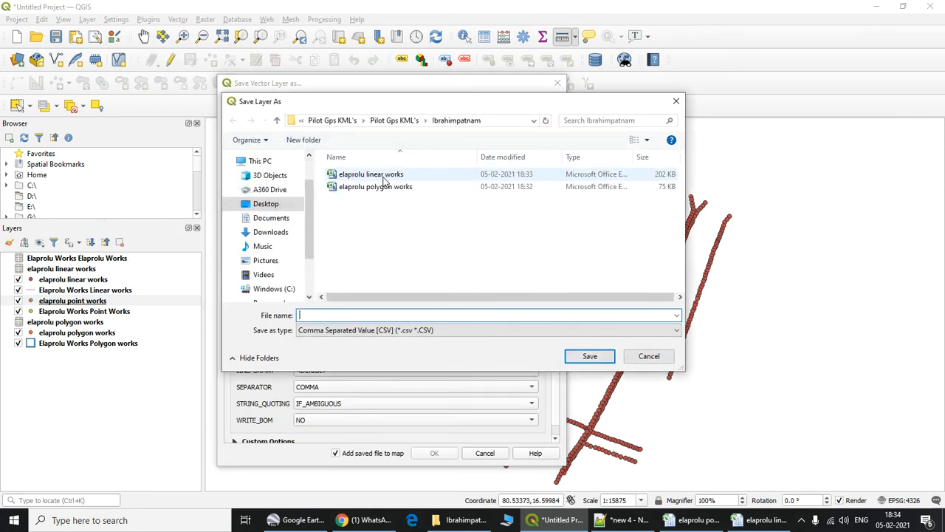
click(376, 186)
click(335, 315)
drag(334, 315, 352, 314)
text(int works)
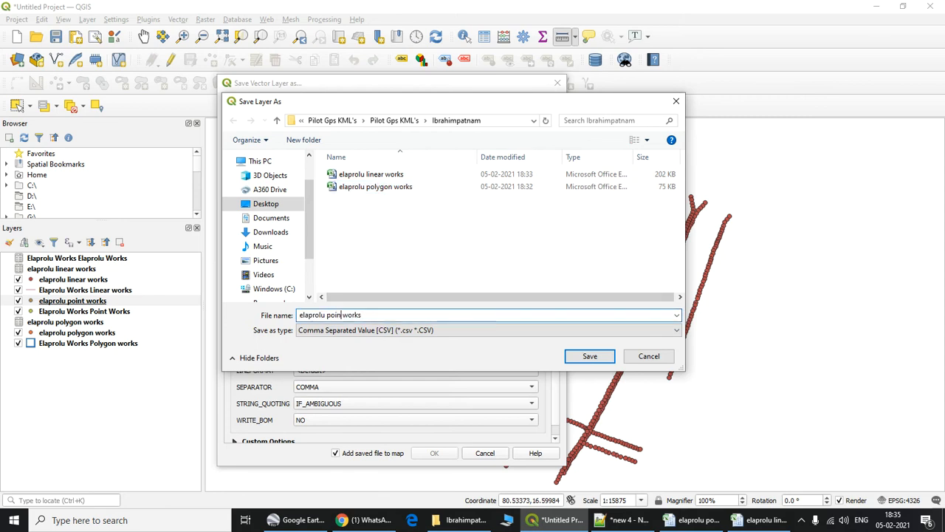
click(399, 281)
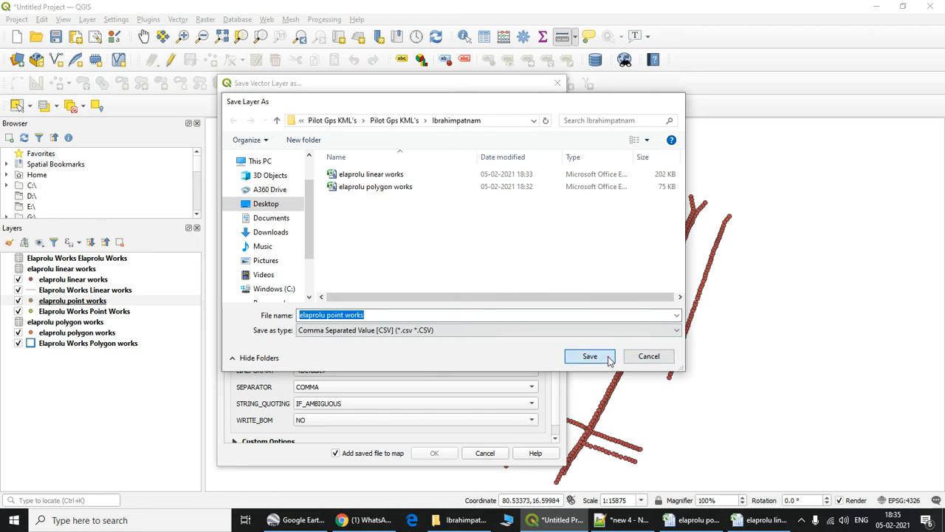
click(608, 358)
Set the CSV geometry option to AS_YX and export the point works layer
click(307, 354)
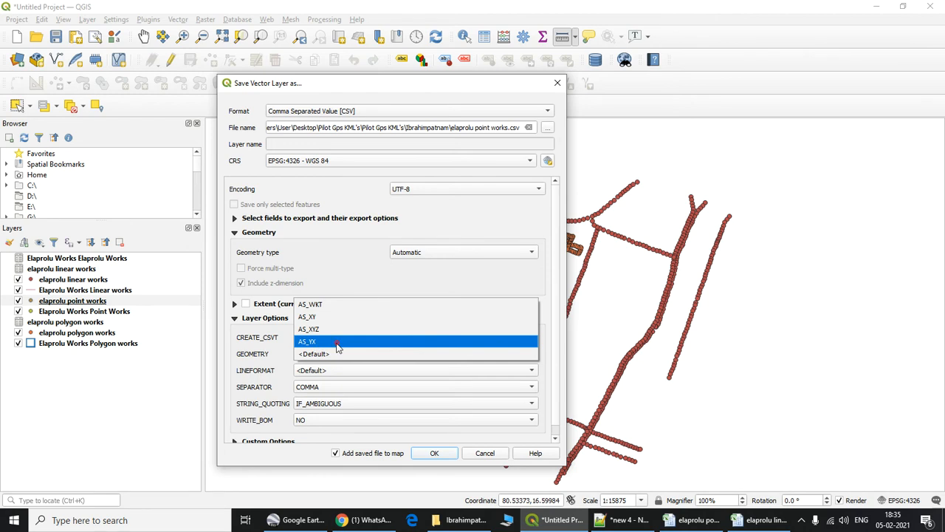
click(337, 343)
click(435, 453)
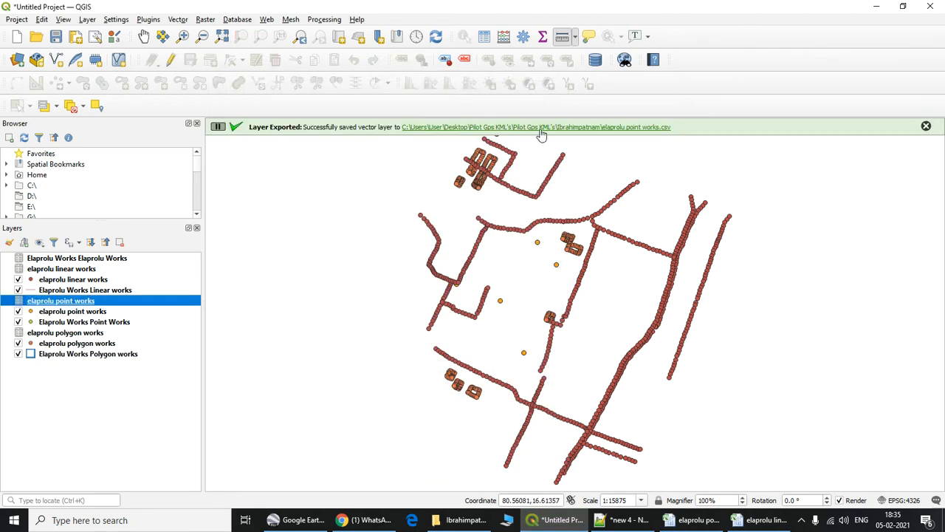
Open the exported elaprolu point works CSV from its folder in Excel and check its Y and X columns
click(540, 130)
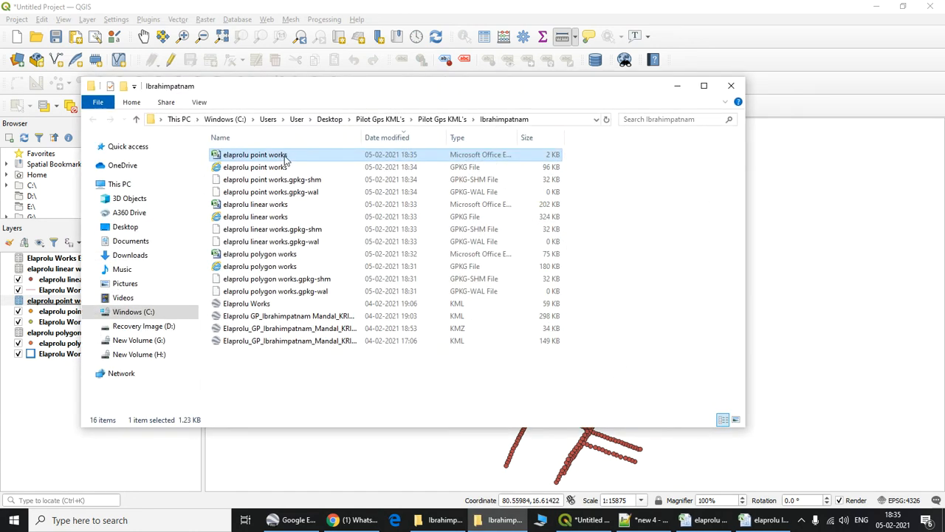
double_click(285, 158)
click(584, 238)
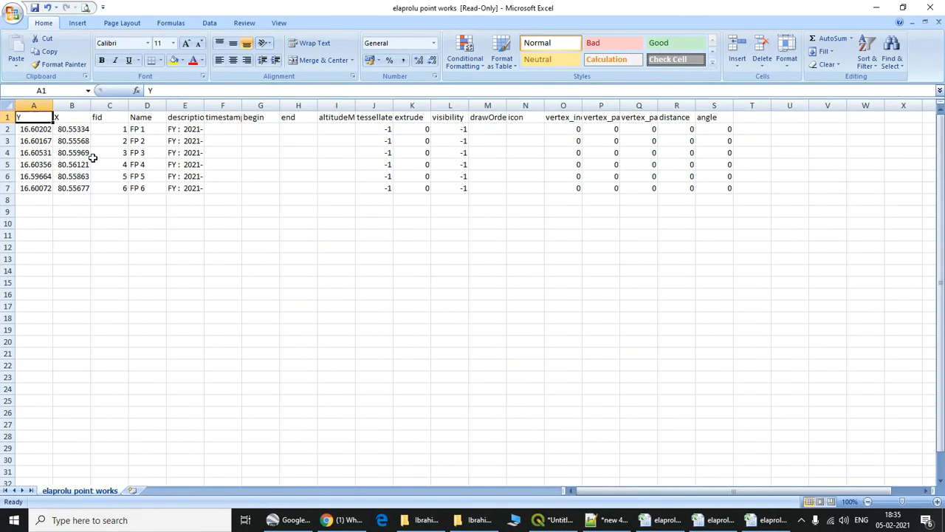
click(149, 225)
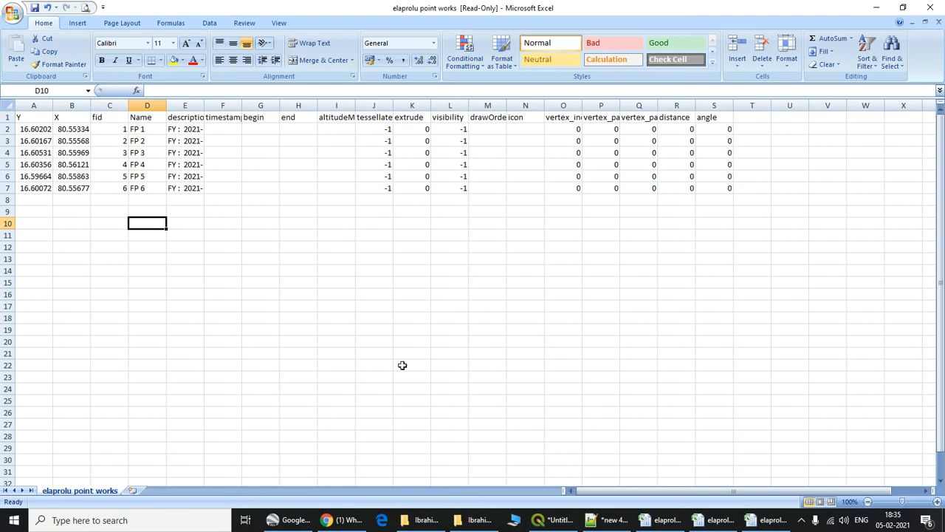
click(639, 329)
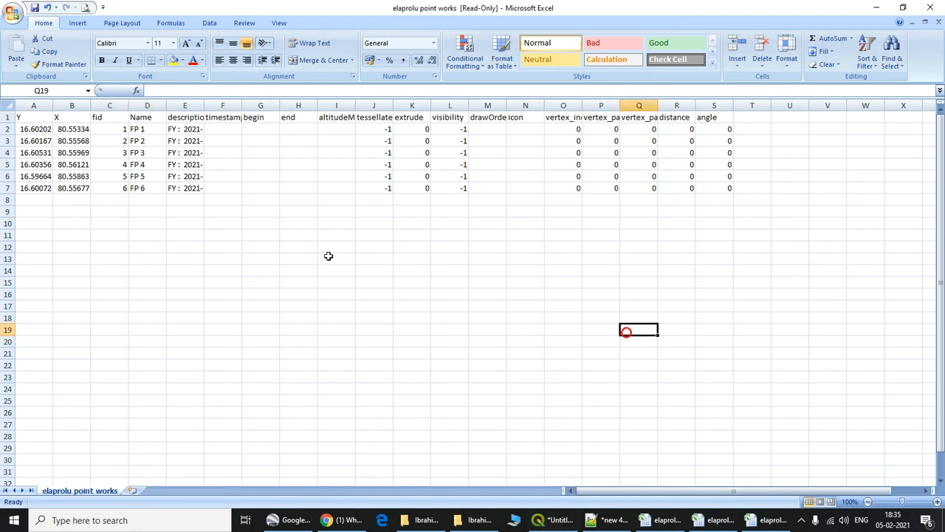
click(266, 235)
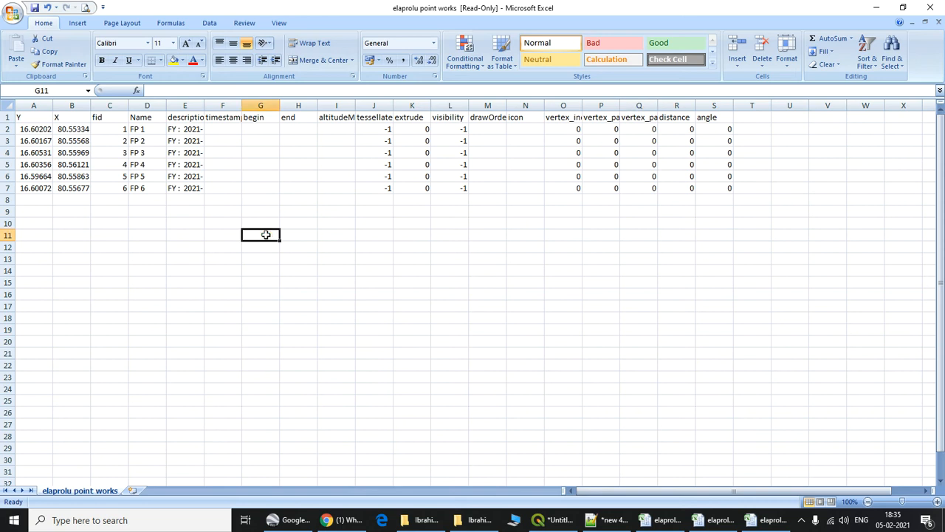
Switch to the elaprolu polygon works sheet, widen the description column F and look over the LL 6 rows
click(725, 522)
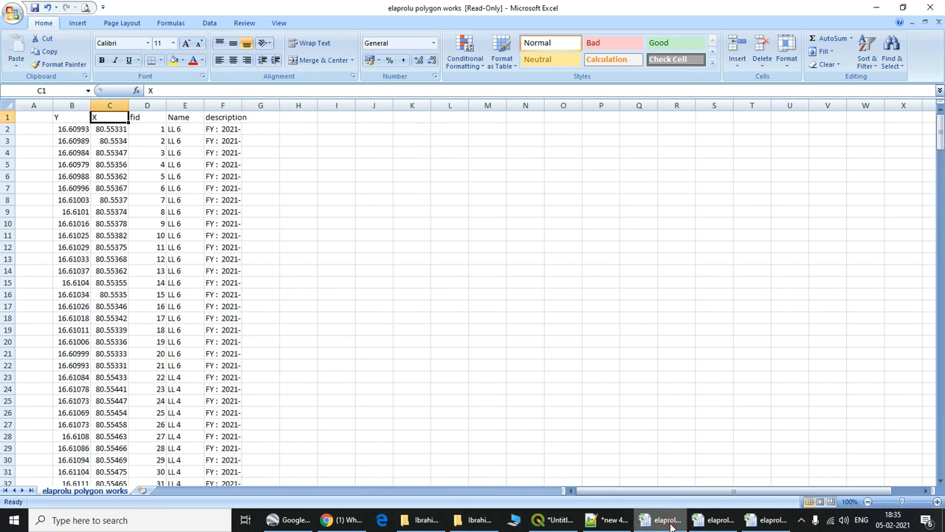
click(729, 525)
click(666, 523)
click(281, 155)
drag(242, 105, 324, 107)
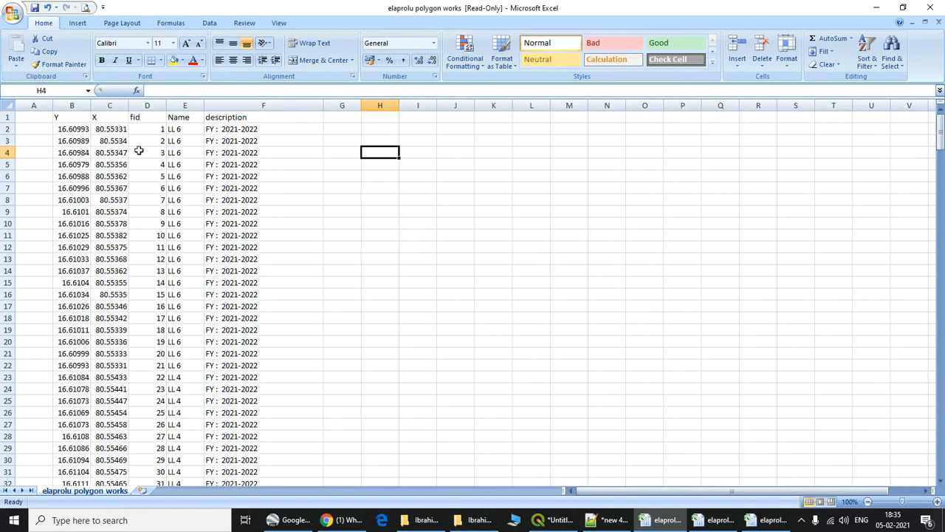
drag(183, 130, 193, 369)
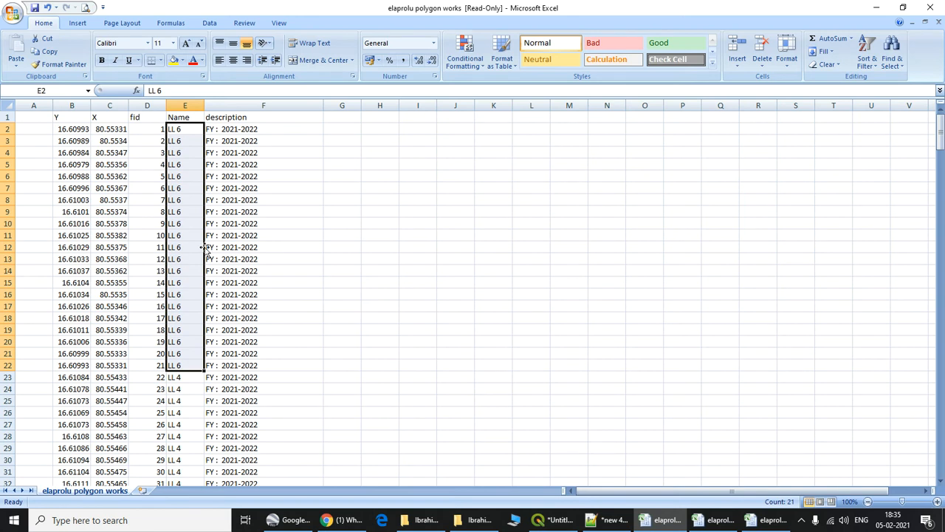
click(363, 188)
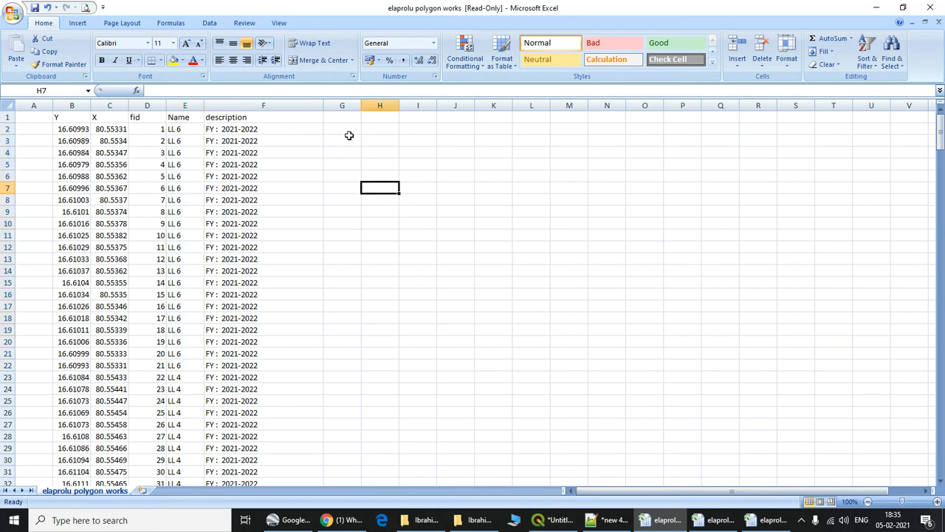
Enter a hyphen separator in cell G2 and a comma separator in cell H2
click(349, 131)
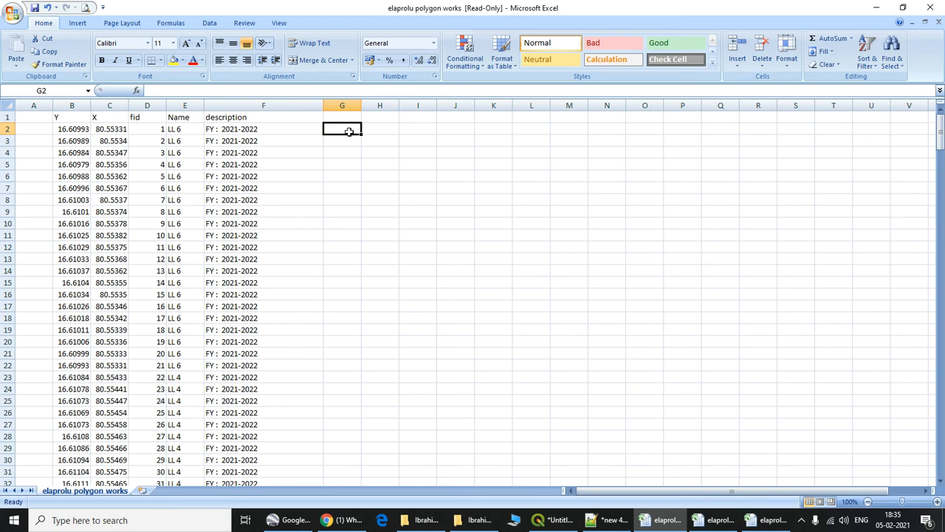
text(=)
key(Return)
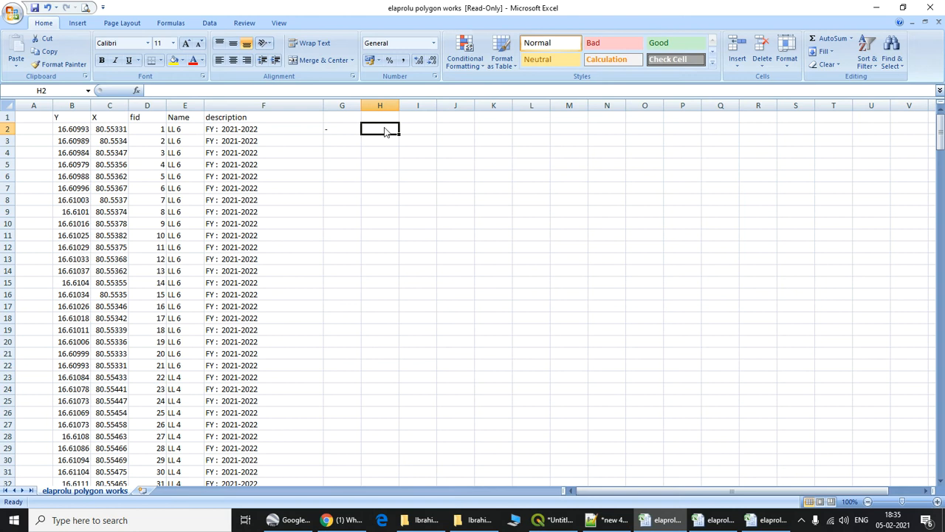
text(,)
key(ctrl+Return)
Enter the formula =CONCATENATE(B2,G2,C2,H2,) in cell J2 to join the Y and X coordinates with the separators
click(452, 131)
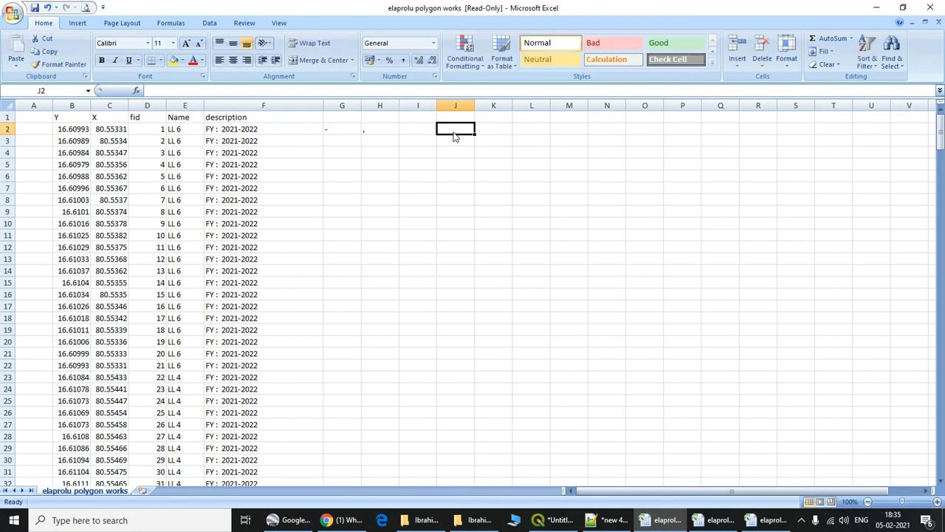
text(=)
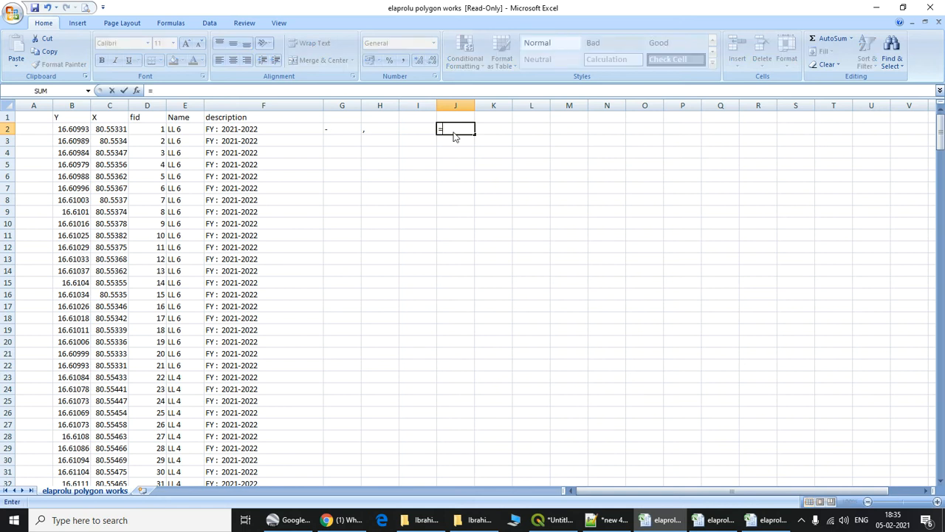
text(con)
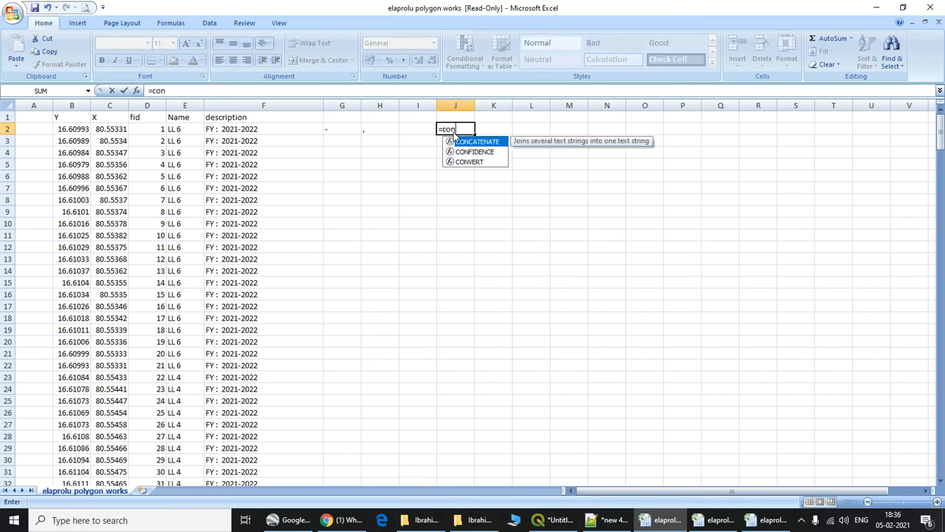
double_click(465, 142)
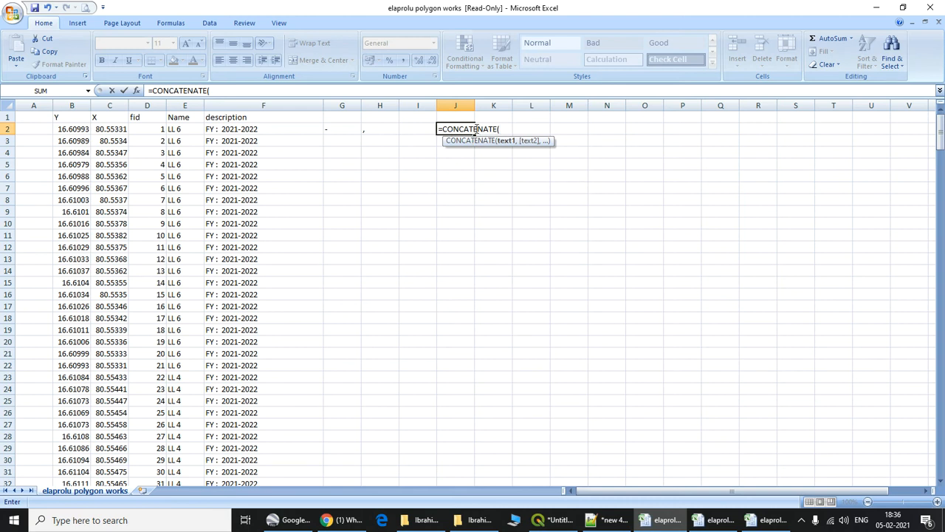
click(79, 129)
text(,)
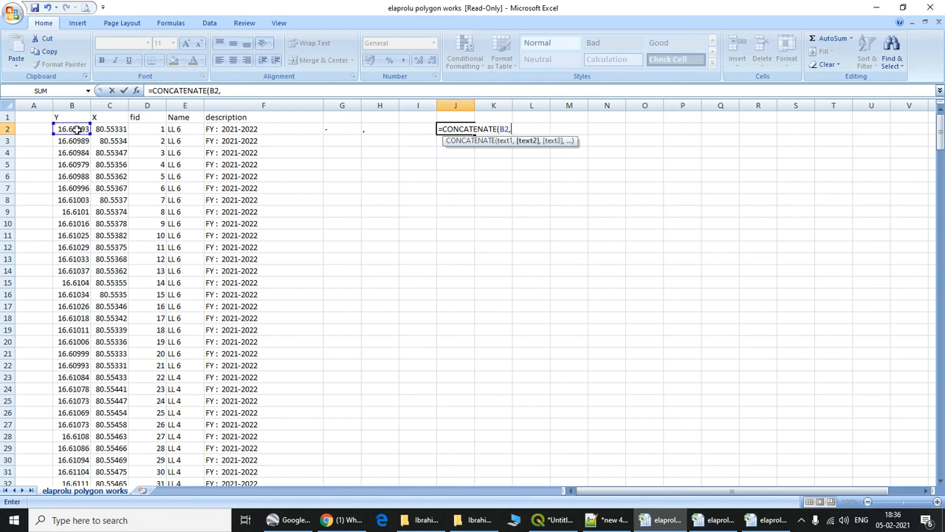
click(326, 130)
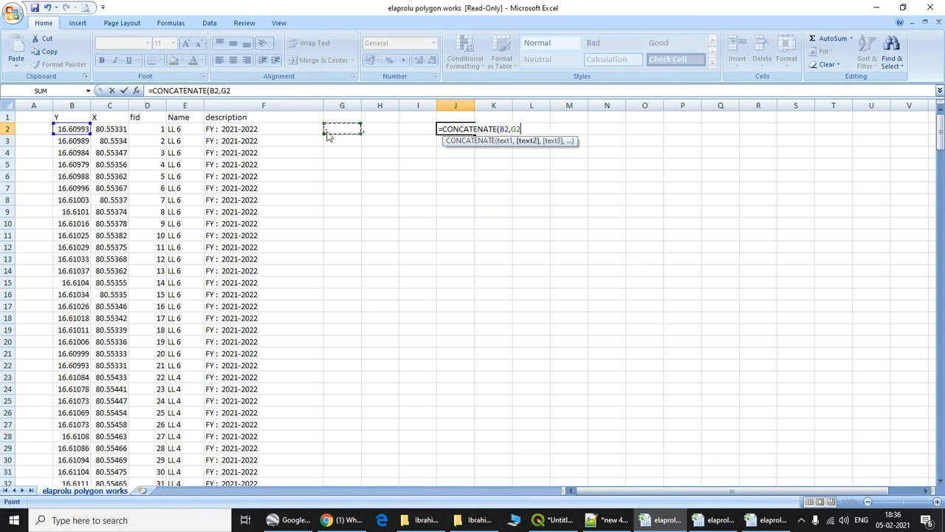
text(,)
click(109, 129)
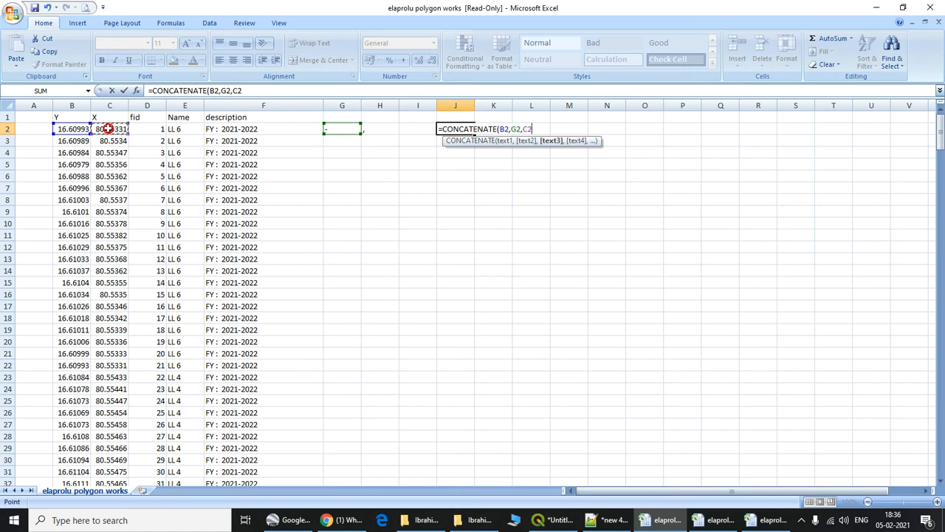
text(,)
click(371, 132)
text(,)
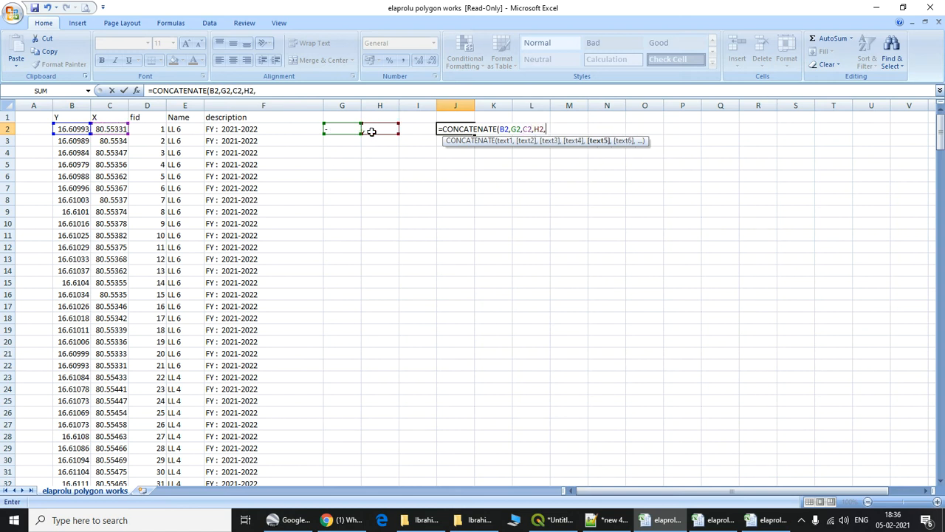
key(Return)
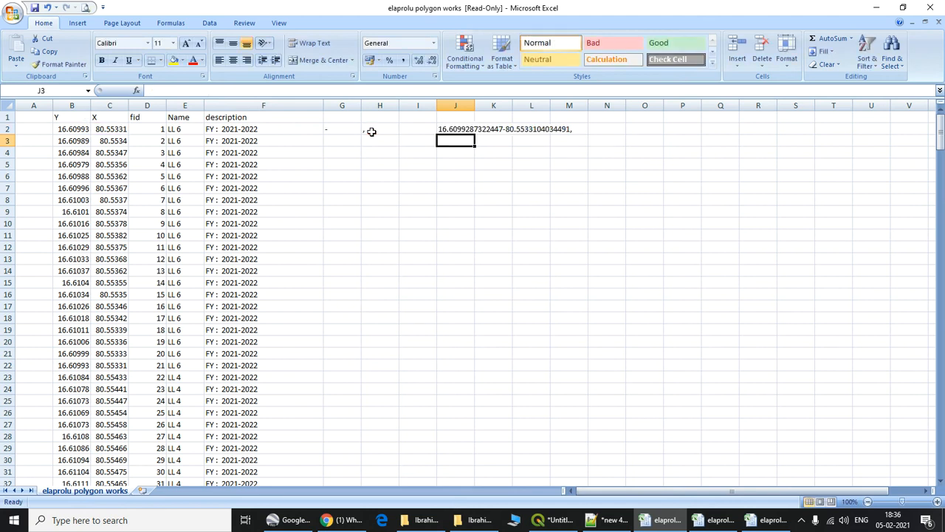
Widen column J and fill the separators in G2 and H2 and the J2 formula down the data rows
drag(475, 106, 587, 110)
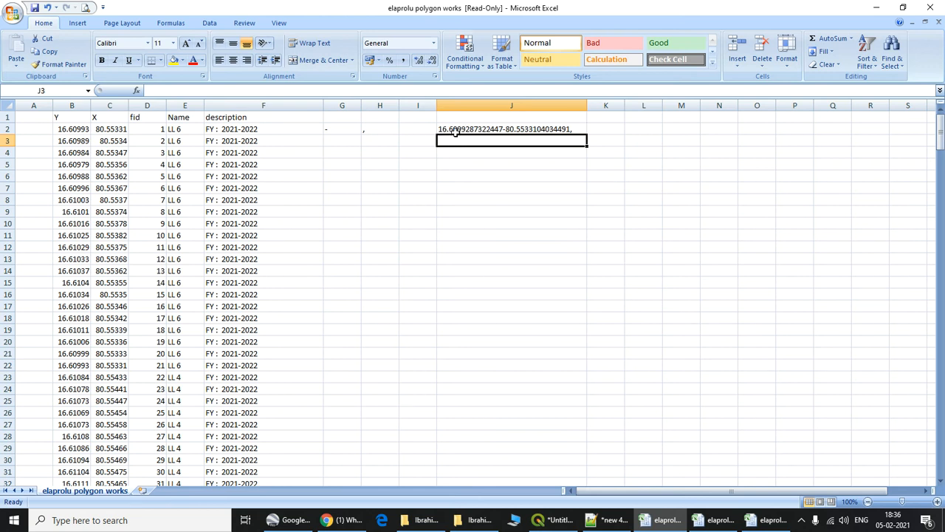
click(576, 131)
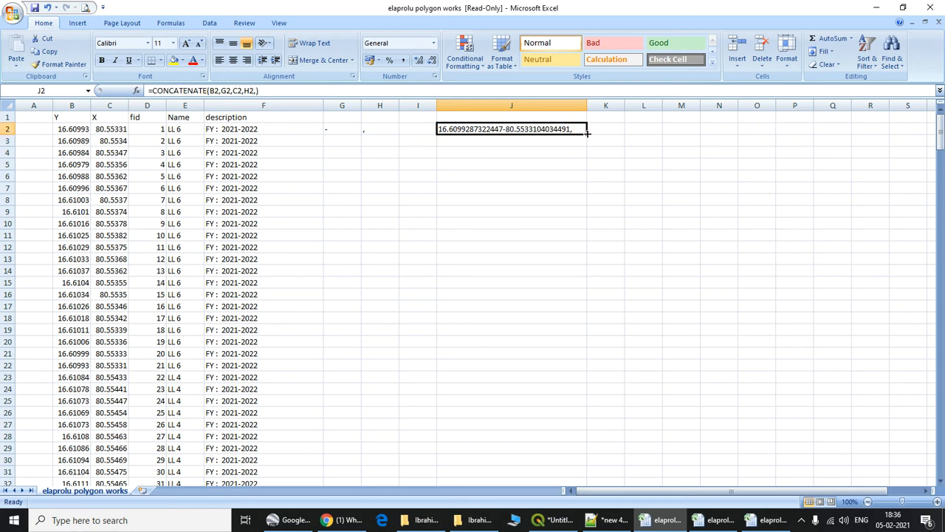
drag(327, 130, 544, 454)
drag(940, 447, 939, 91)
click(510, 223)
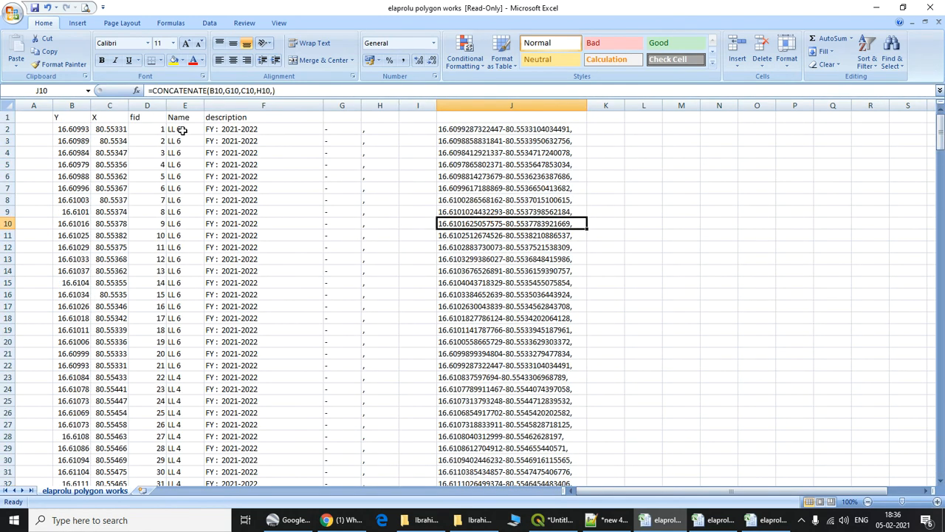
Compare the LL 6 names in E2:E22 with the matching joined coordinates in J2:J22
drag(183, 130, 198, 368)
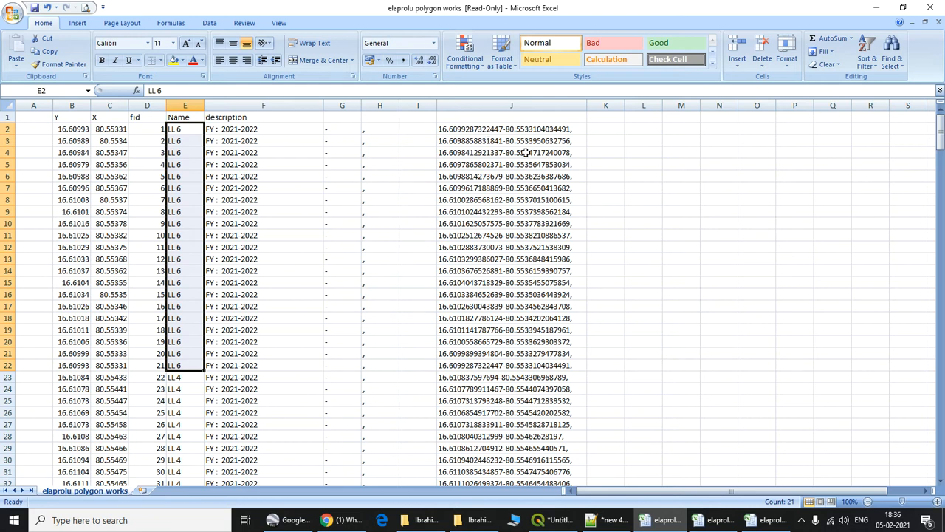
drag(473, 129, 500, 366)
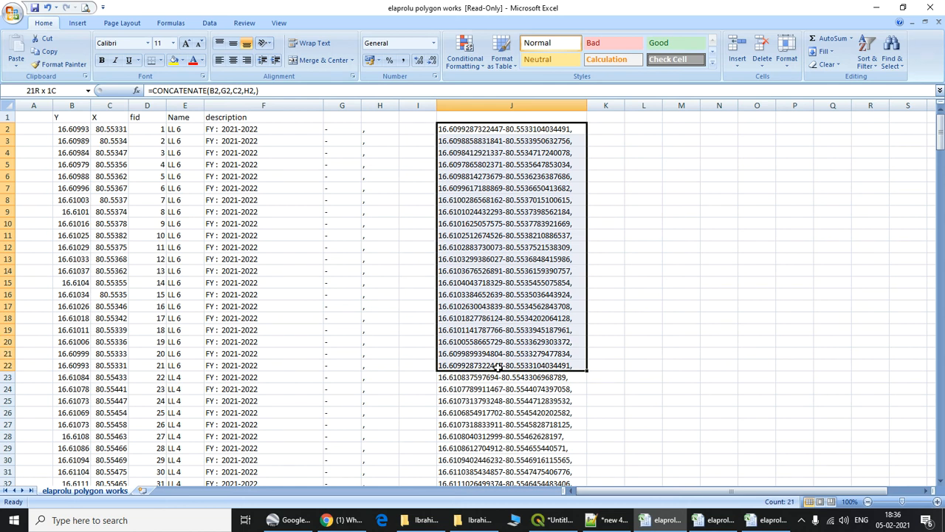
click(532, 237)
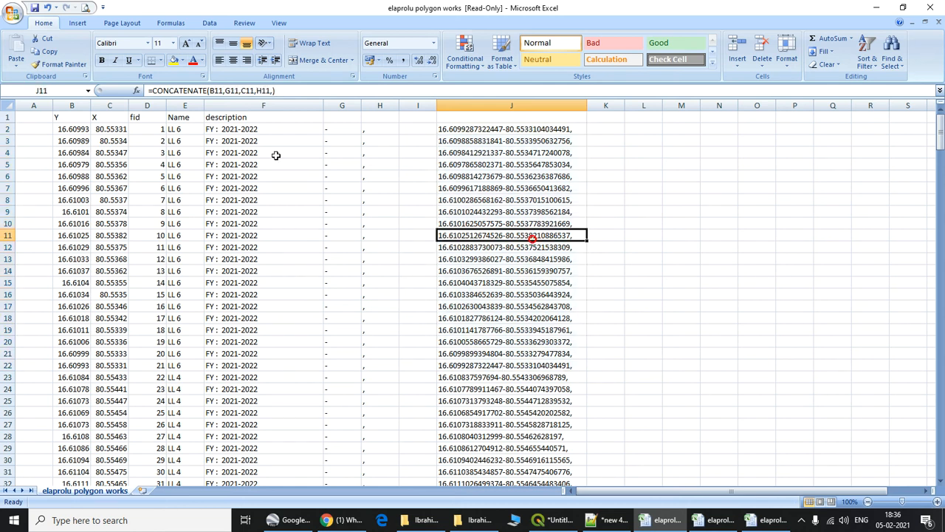
Copy the Name column E into columns L and I, so the names sit on both sides of the joined coordinates
right_click(186, 105)
click(220, 128)
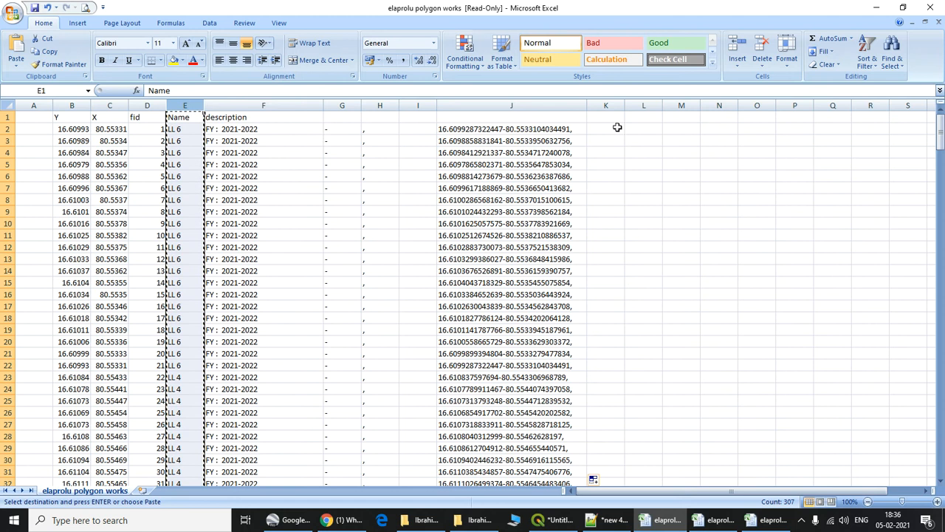
click(628, 108)
right_click(634, 107)
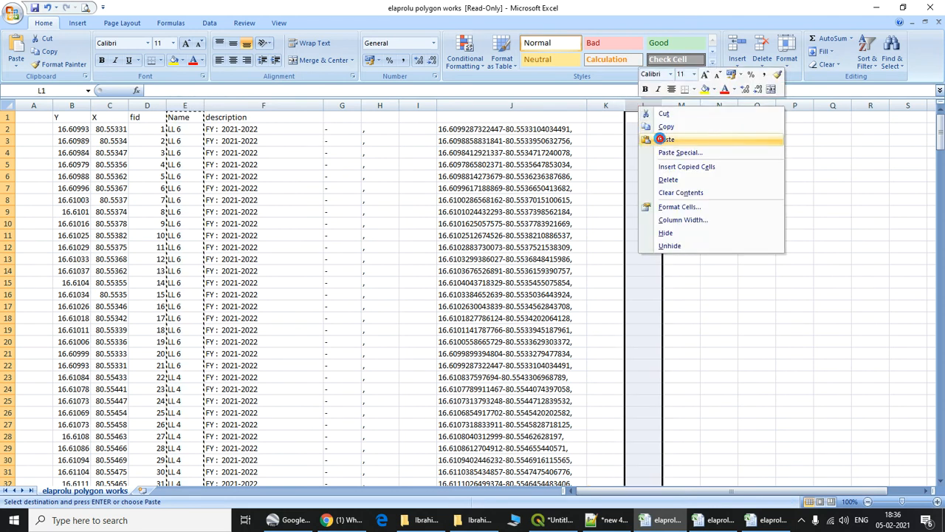
click(662, 142)
click(416, 106)
right_click(416, 106)
click(447, 140)
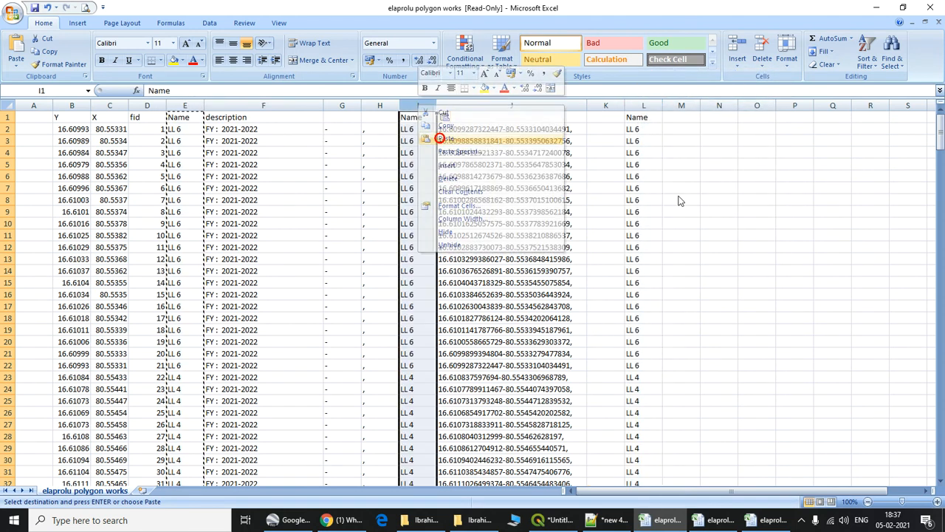
click(832, 235)
click(691, 257)
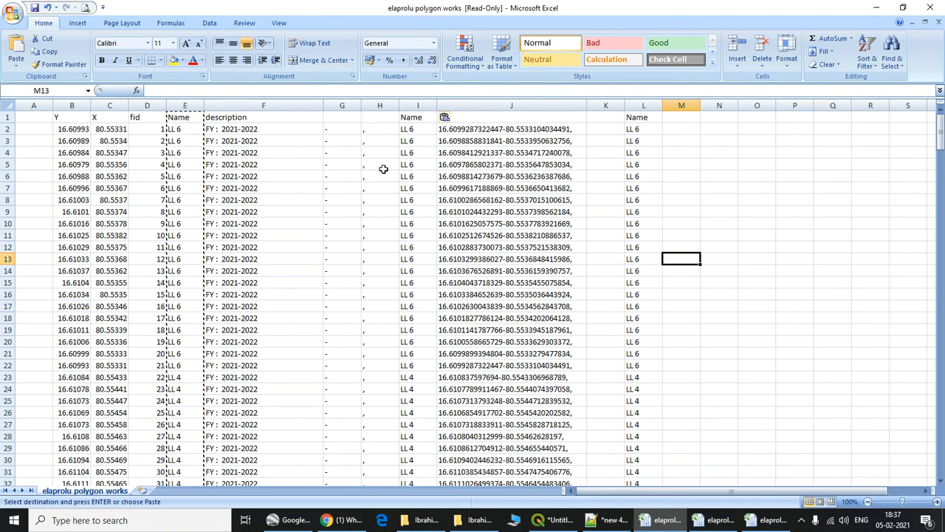
Copy the joined LL 6 coordinates in J2:J22 and paste them into the empty new 4 document in Notepad++
drag(509, 131, 509, 366)
right_click(515, 241)
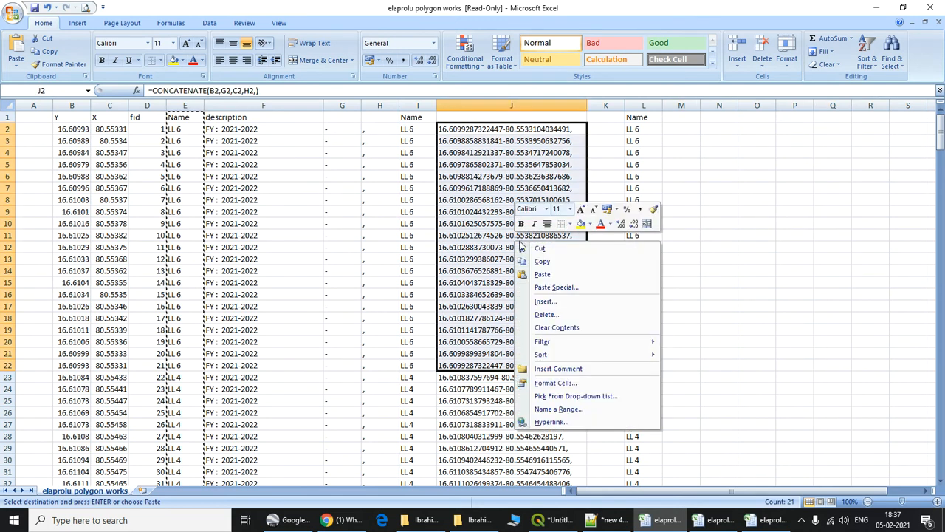
click(543, 263)
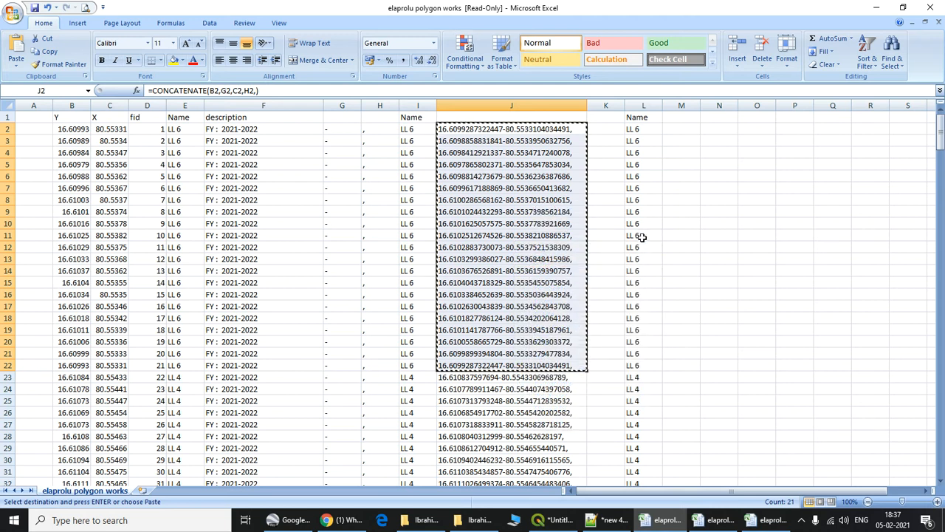
click(605, 522)
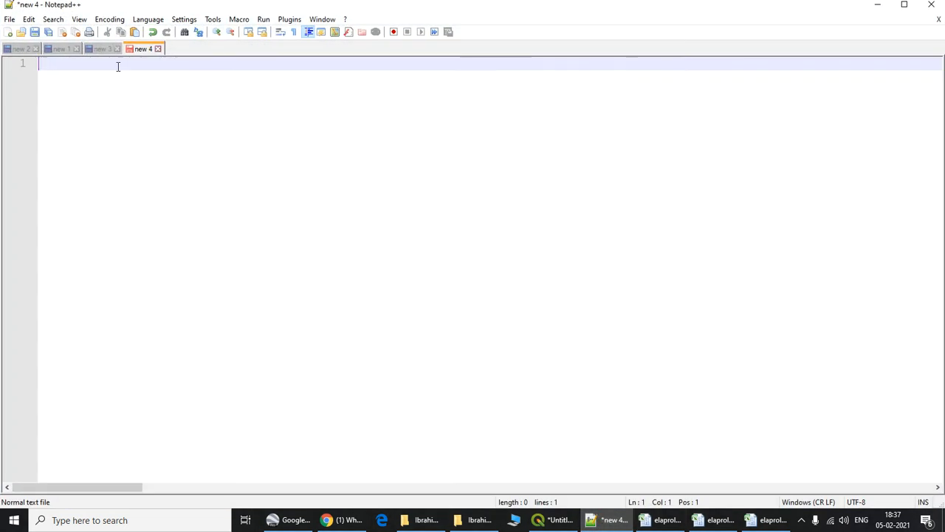
right_click(119, 66)
click(159, 101)
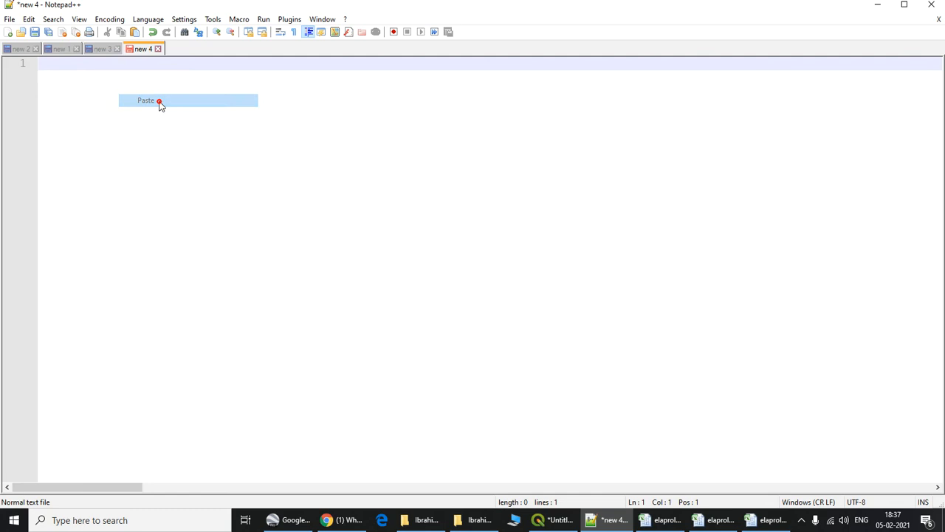
Remove the trailing comma from line 21 and join all the coordinate lines into a single line
click(277, 337)
key(BackSpace)
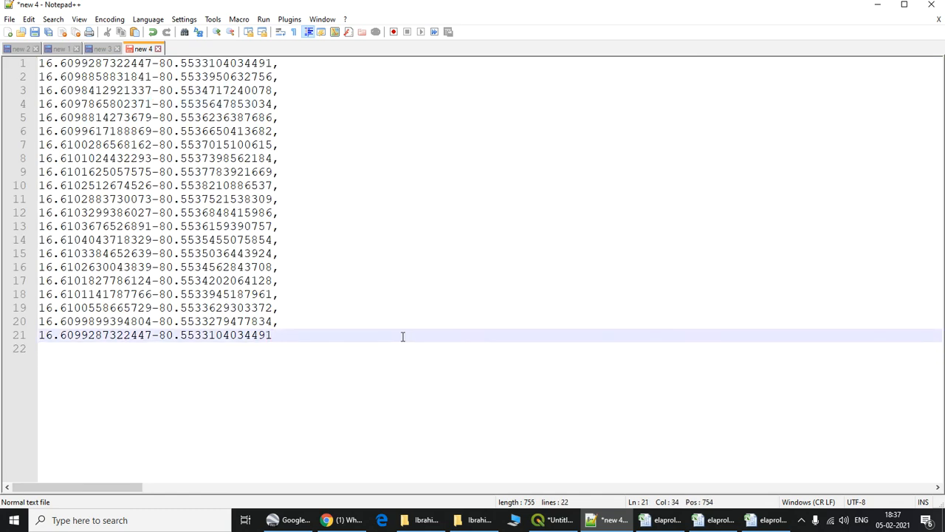
key(ctrl+a)
key(ctrl+j)
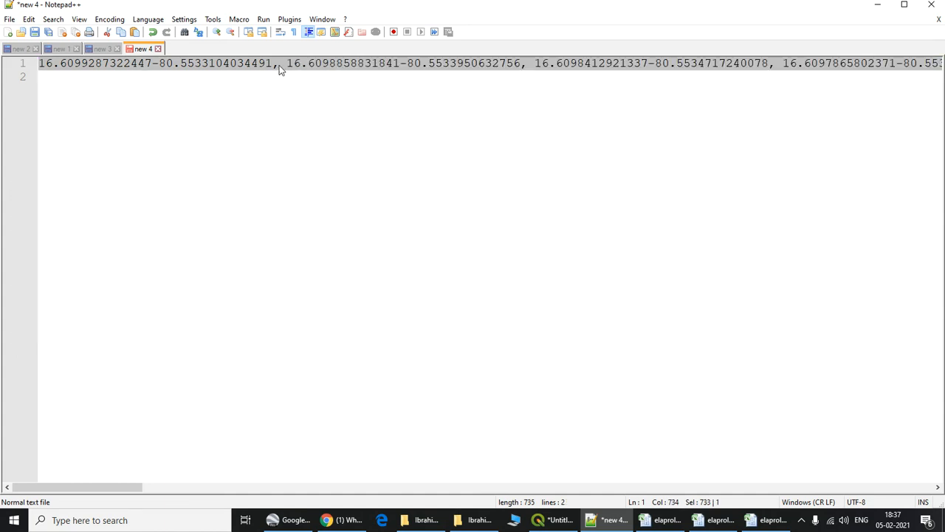
click(354, 78)
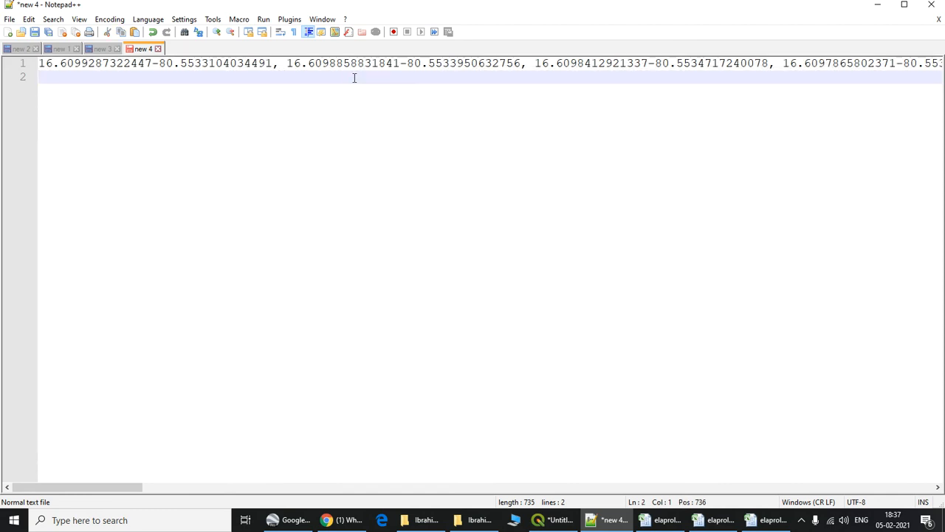
Replace every " 16." with "16." in the document to remove the spaces after the commas
key(ctrl+f)
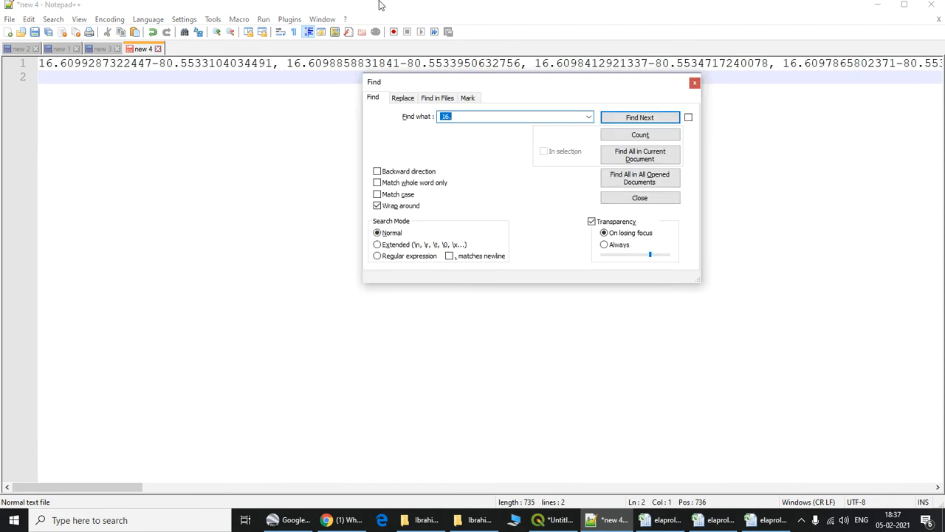
click(403, 98)
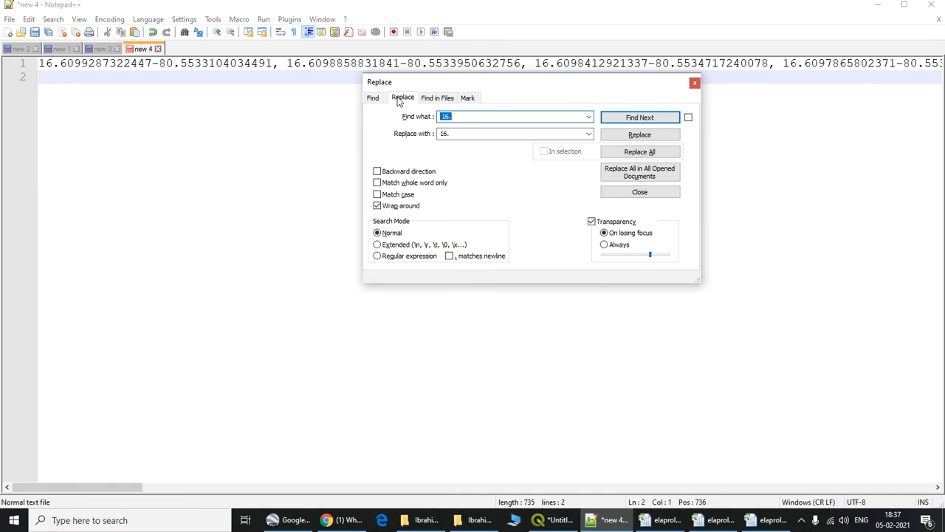
click(457, 119)
drag(456, 117, 419, 119)
key(BackSpace)
click(465, 133)
click(640, 152)
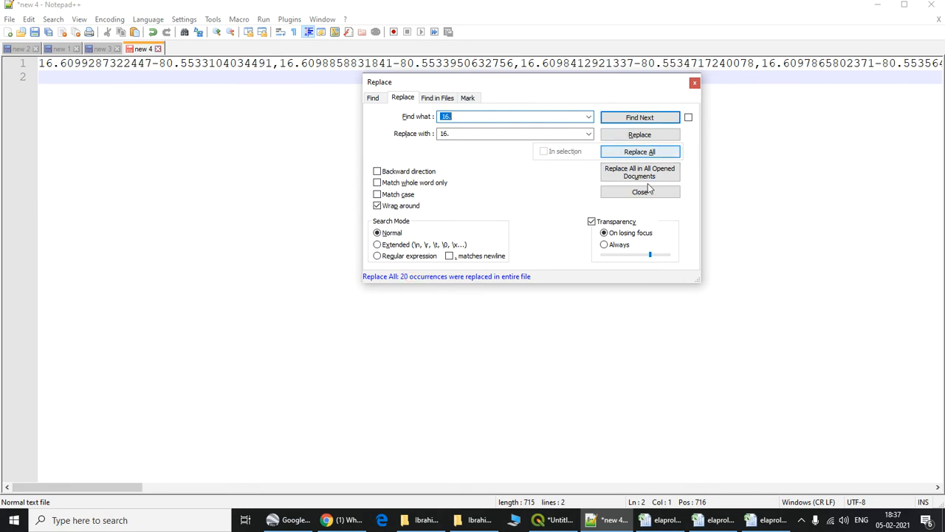
click(640, 192)
Copy the joined LL 6 coordinate line and paste it into cell K2 of the polygon works sheet in Excel
triple_click(379, 64)
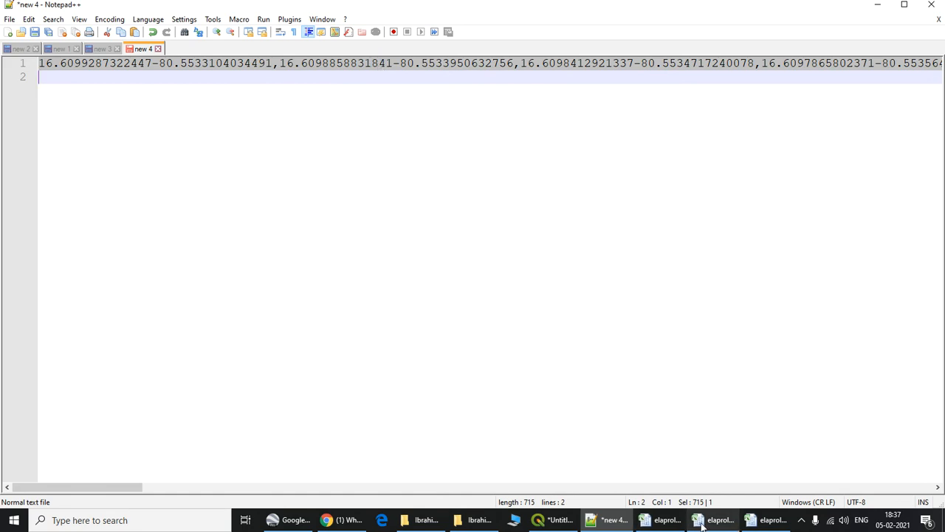
click(667, 520)
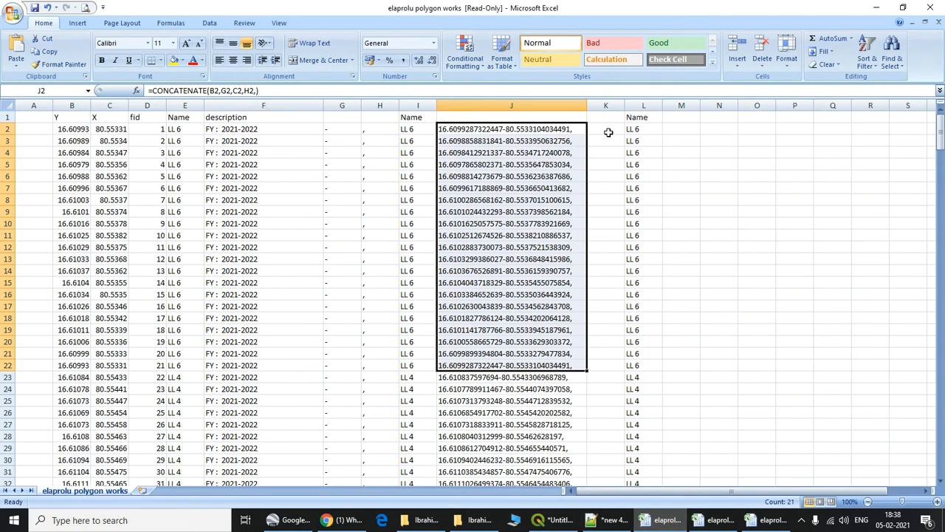
click(604, 130)
double_click(606, 127)
right_click(606, 127)
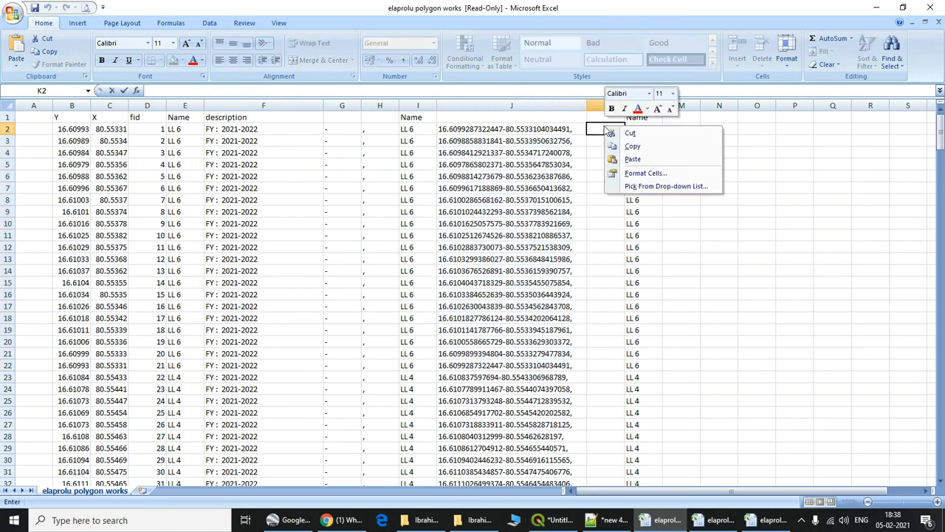
click(634, 160)
click(741, 288)
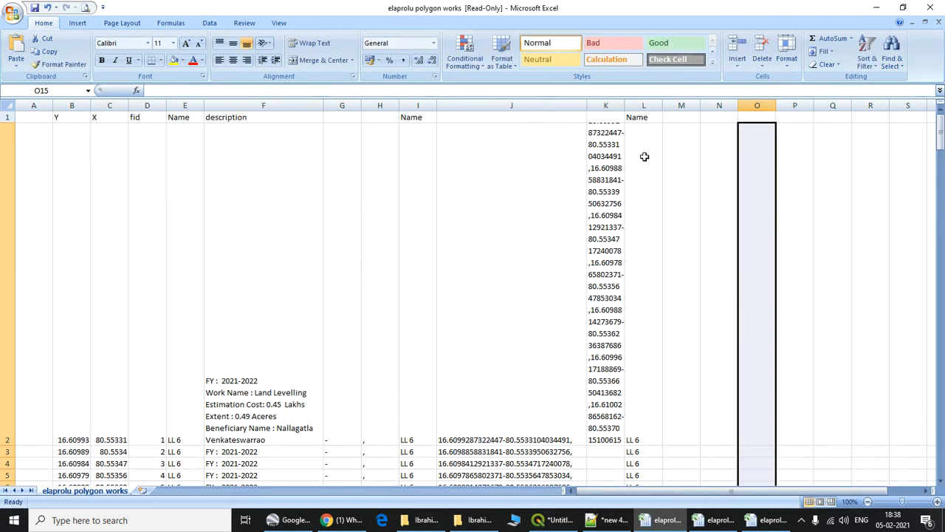
Reduce the height of row 2 to about three text lines and middle-align the coordinate string in K2
drag(19, 445, 23, 154)
click(622, 127)
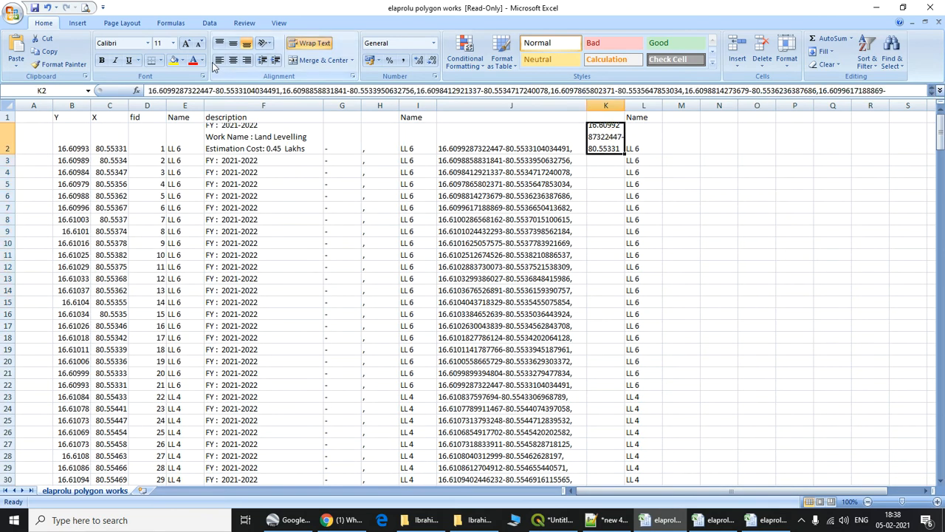
click(233, 44)
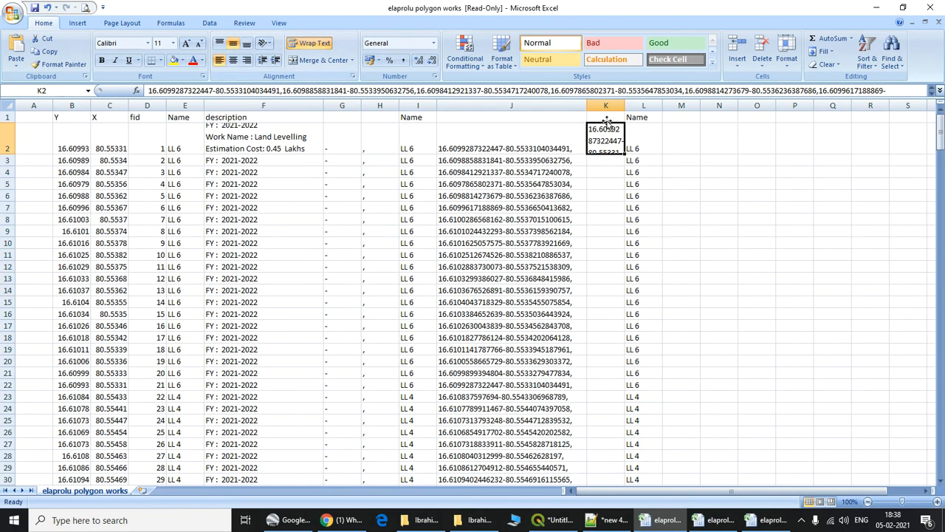
Fill header cell K1 with the standard green color
key(Up)
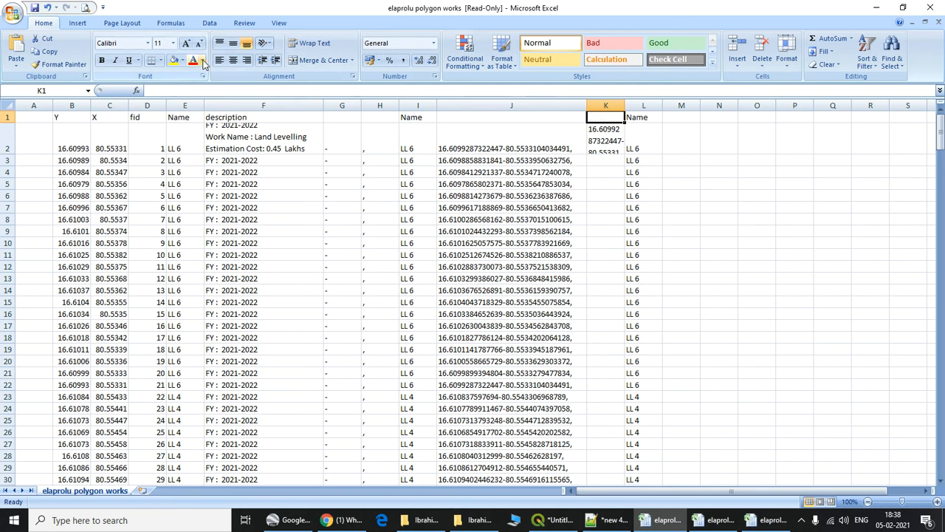
click(204, 64)
click(181, 62)
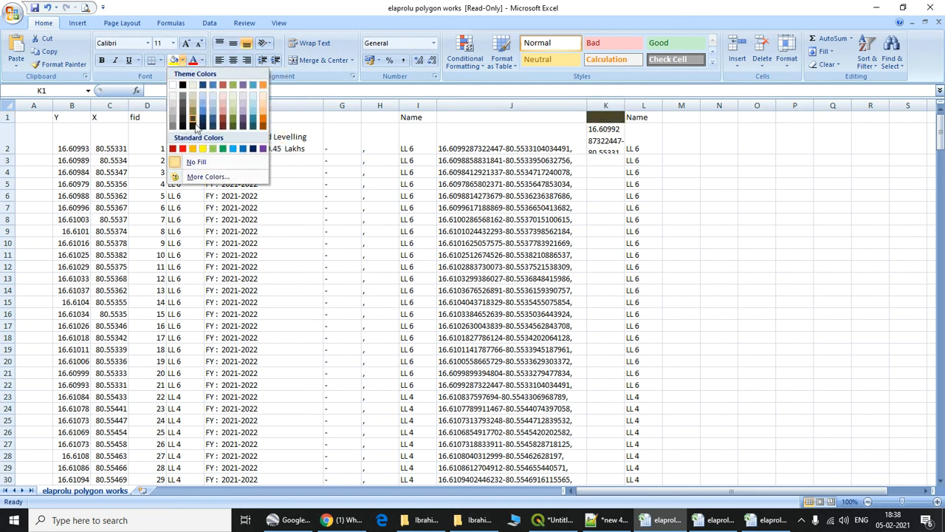
click(220, 149)
click(715, 241)
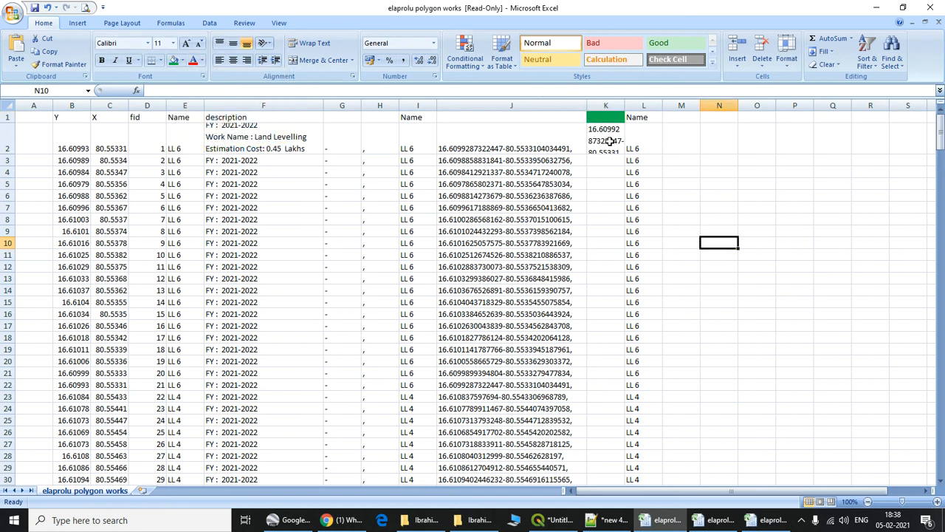
Enter the header Lat-Long in cell K1
click(607, 117)
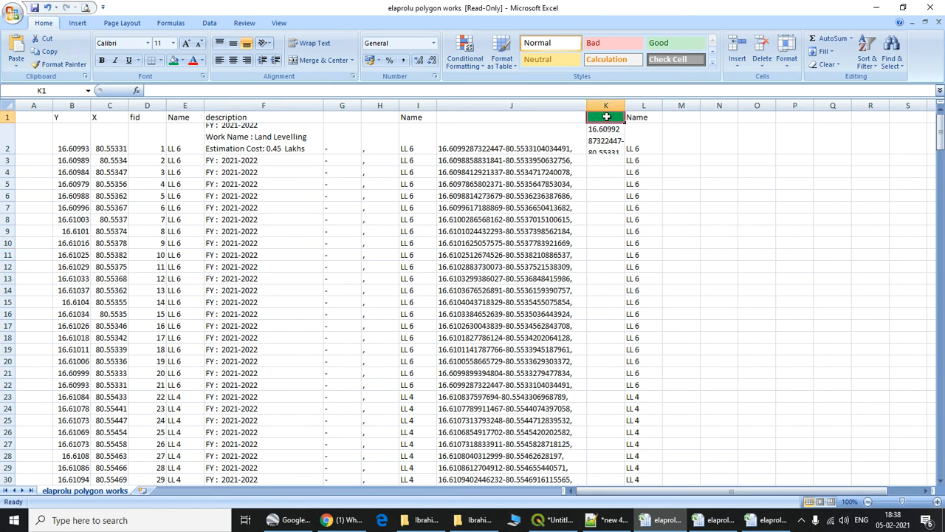
text(Lat)
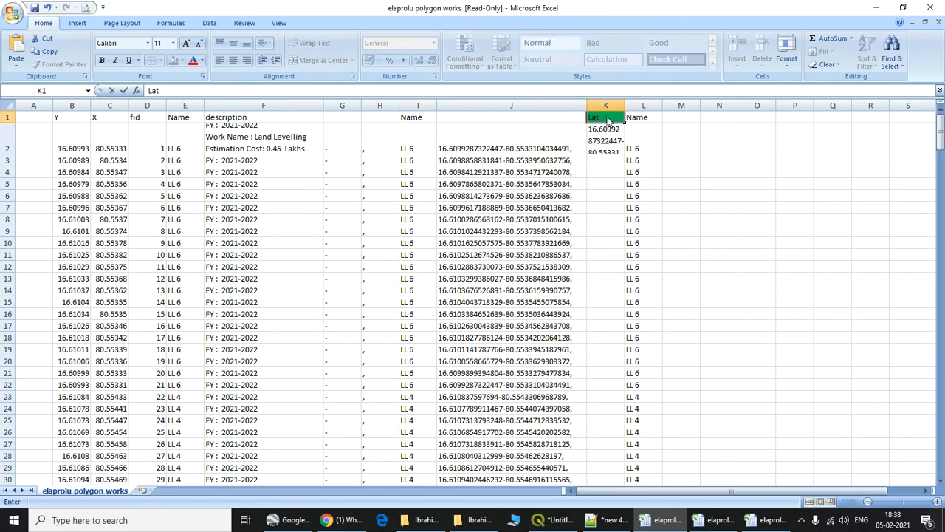
text(-Long)
click(668, 184)
click(605, 140)
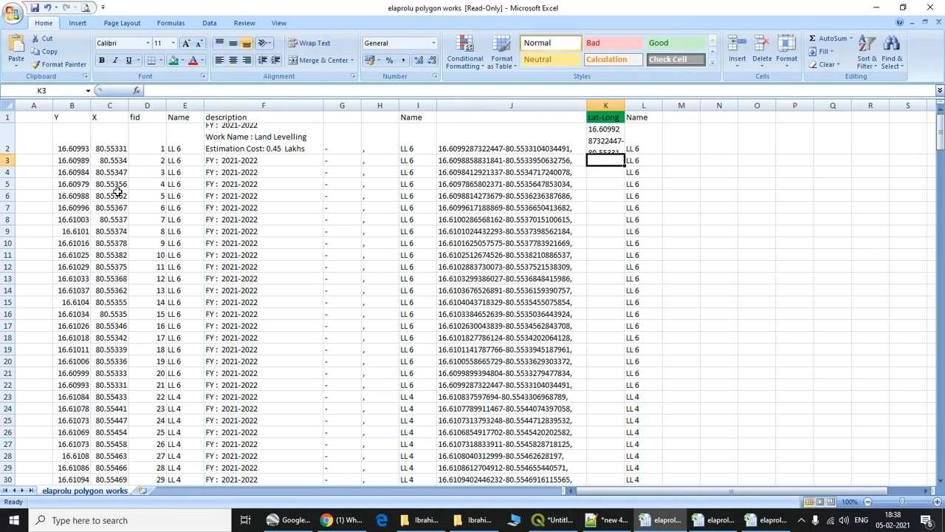
Delete rows 3 to 22, the surplus LL 6 vertex rows
drag(7, 160, 8, 408)
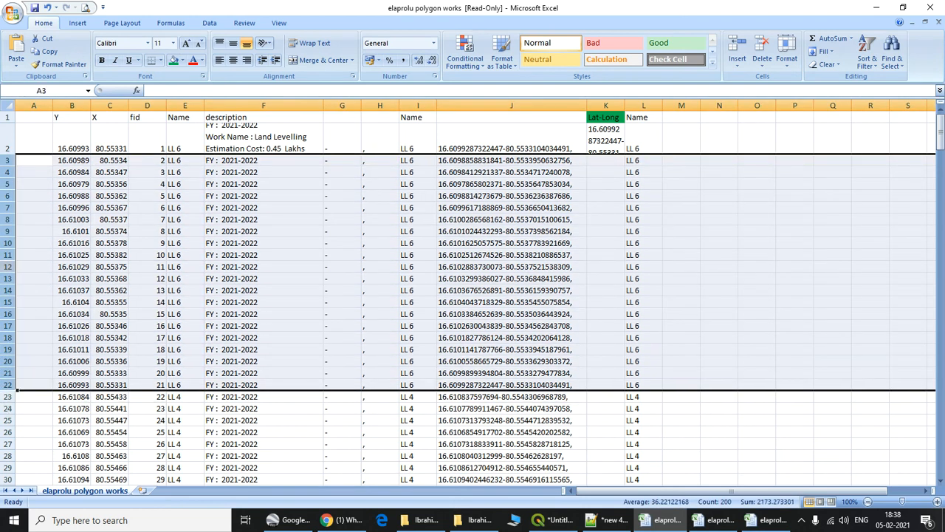
right_click(4, 259)
click(34, 334)
click(461, 244)
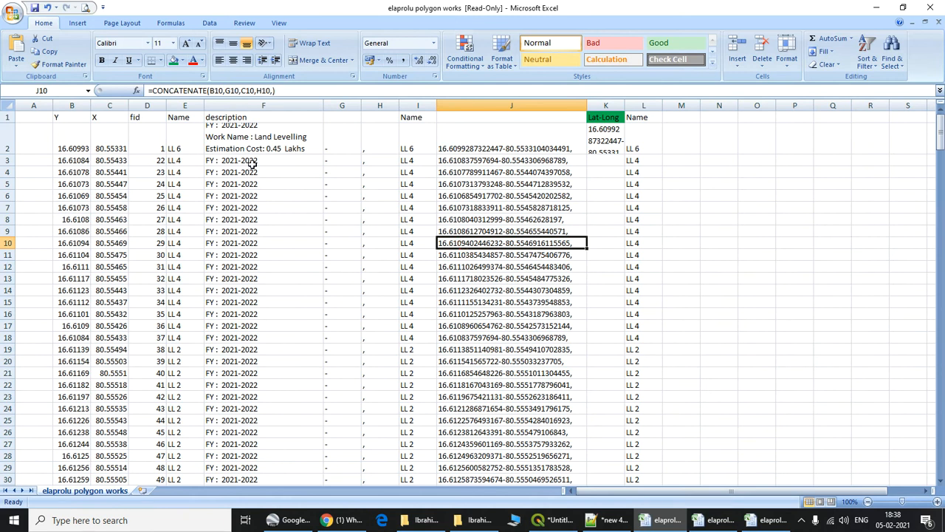
Copy the LL 4 coordinates in J3:J18 and paste them into Notepad++ in place of the LL 6 line
drag(523, 161, 523, 340)
right_click(523, 339)
click(561, 252)
click(610, 520)
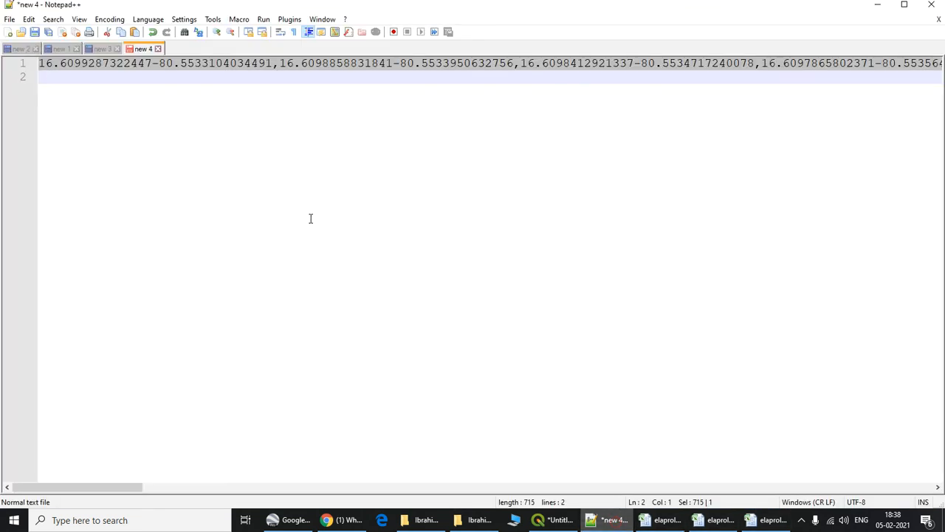
key(Delete)
key(ctrl+v)
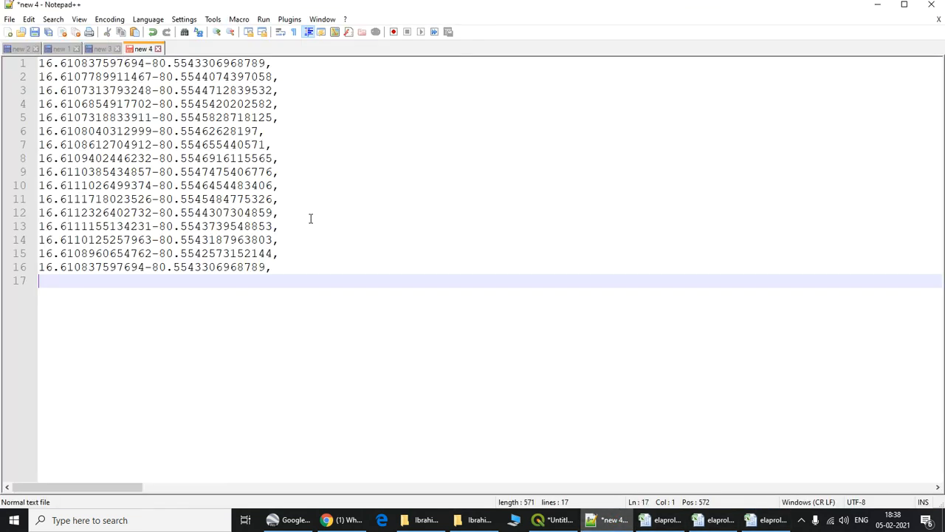
Remove the trailing comma from line 16 and join the LL 4 coordinate lines into one line
click(271, 268)
key(BackSpace)
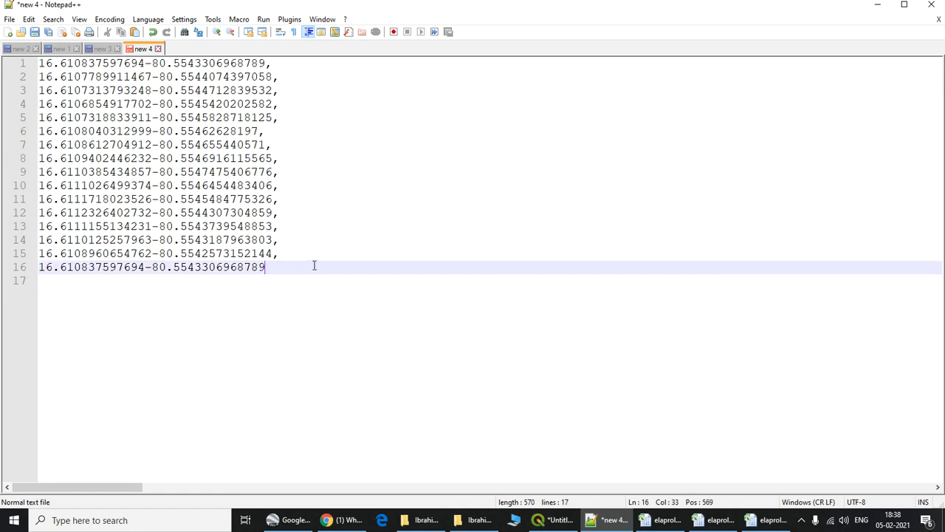
key(ctrl+a)
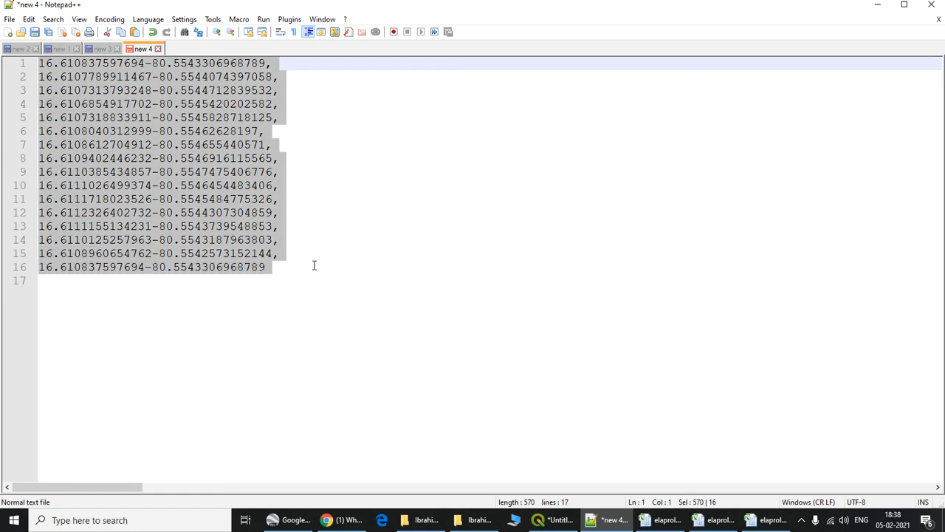
key(ctrl+j)
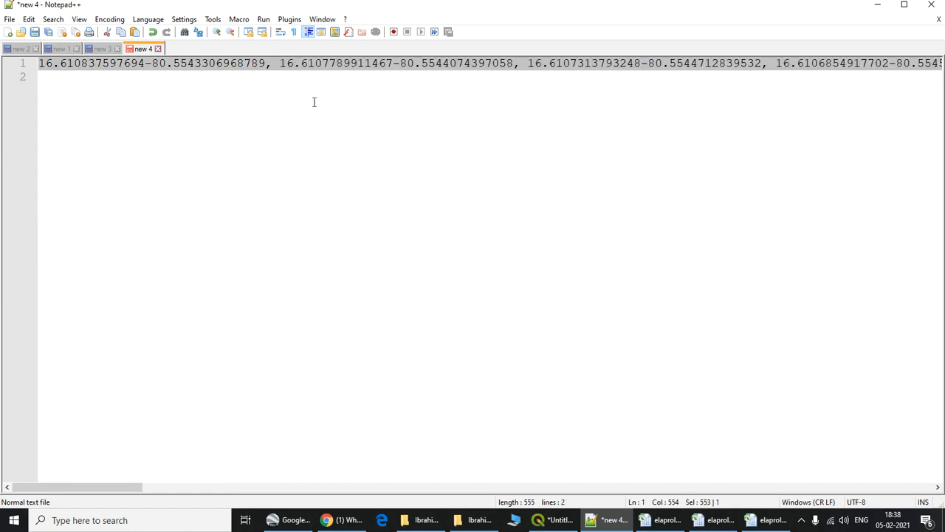
click(276, 77)
Replace every ' 16.' with '16.' in the joined LL 4 line to remove the spaces after the commas
key(ctrl+f)
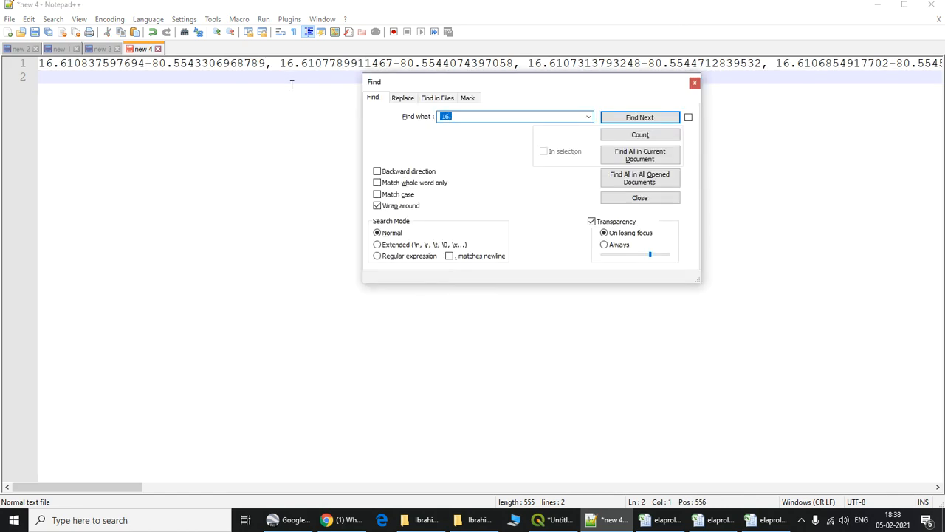
click(405, 96)
click(461, 135)
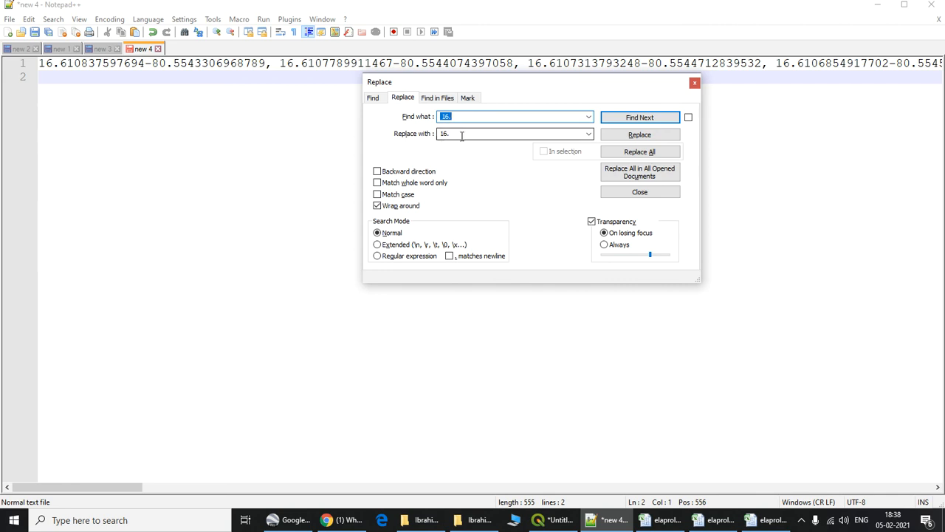
double_click(447, 133)
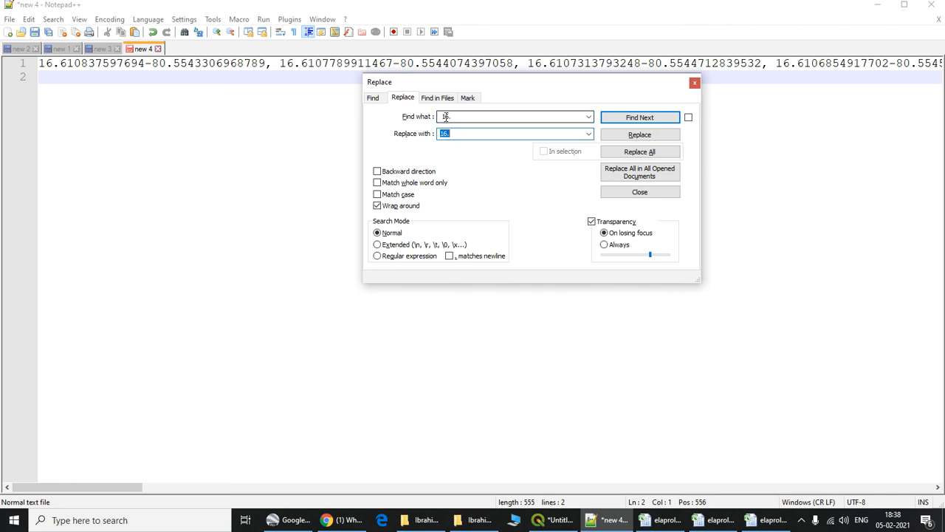
click(631, 153)
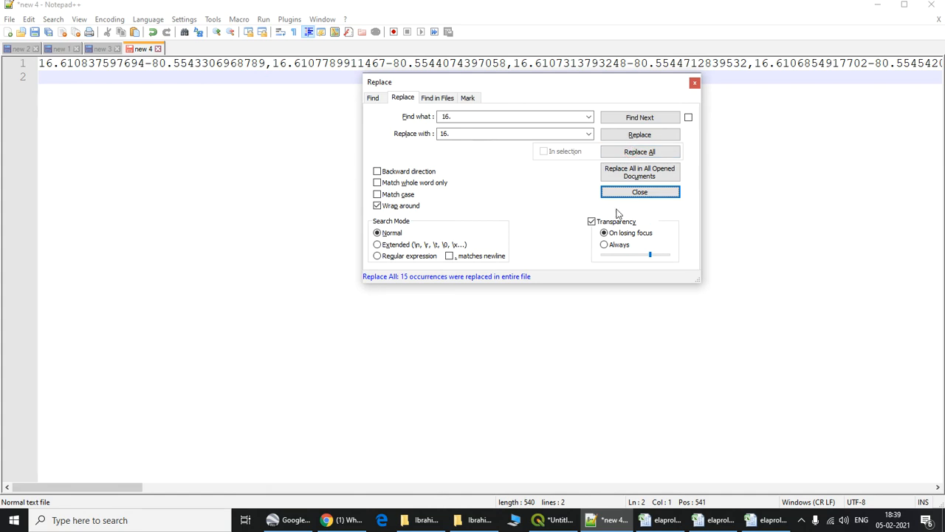
click(636, 194)
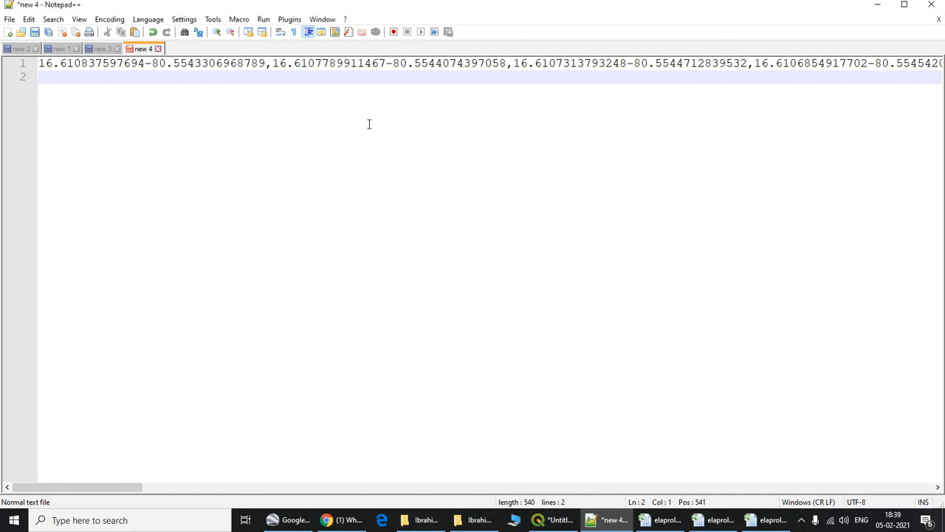
Copy the joined LL 4 coordinate line from Notepad++ and paste it into Lat-Long cell K3 in Excel
key(ctrl+a)
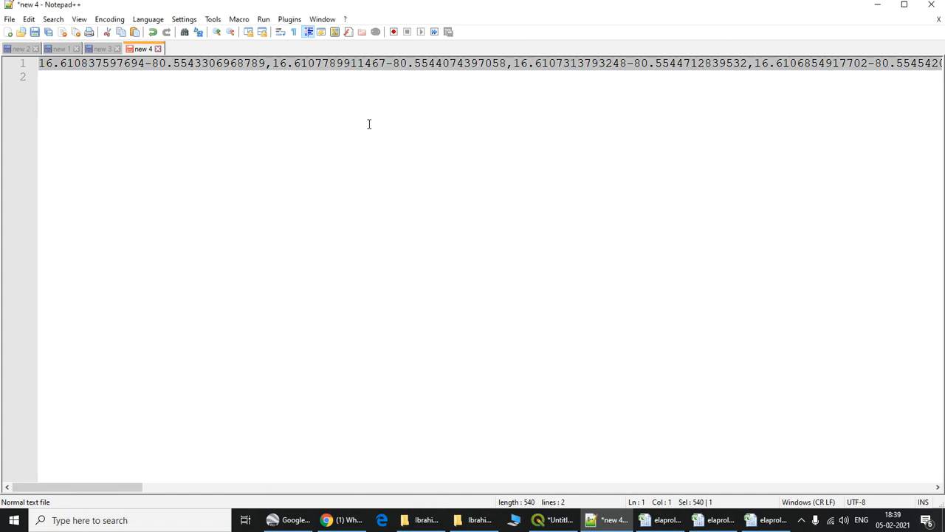
click(661, 520)
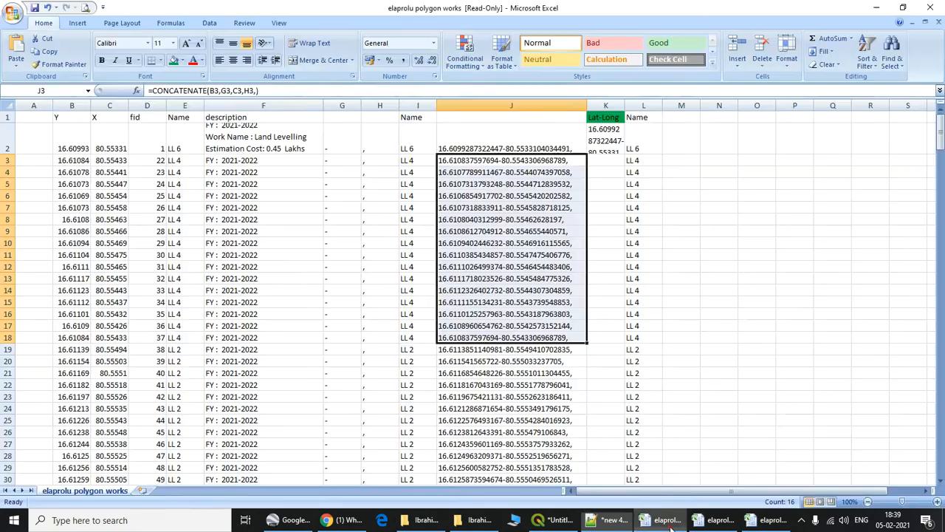
double_click(610, 163)
right_click(609, 163)
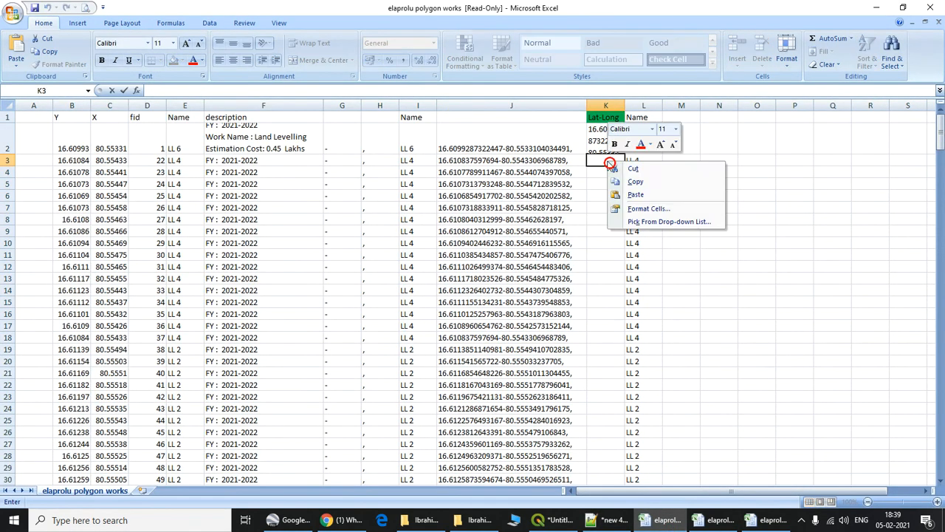
click(637, 194)
click(743, 302)
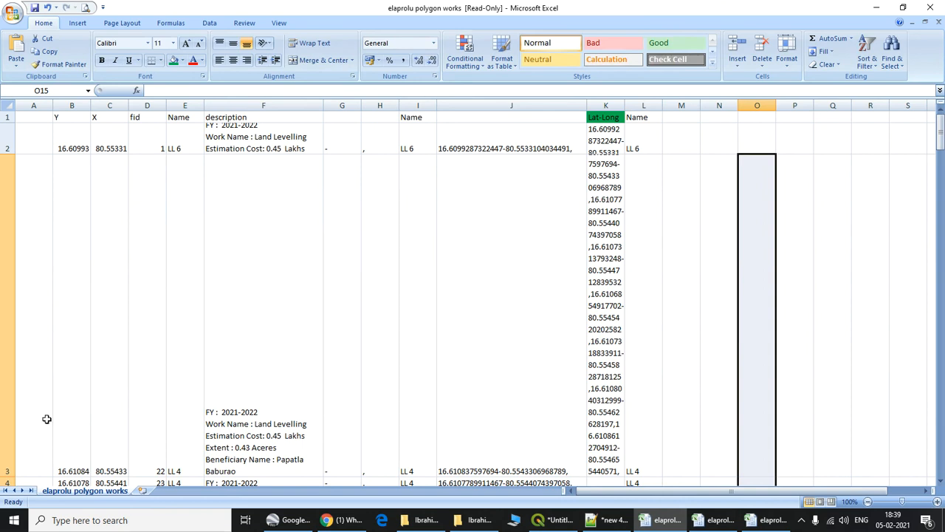
Reduce the height of row 3 and top-align the Lat-Long column K
drag(22, 280, 28, 183)
click(712, 262)
click(608, 169)
click(606, 105)
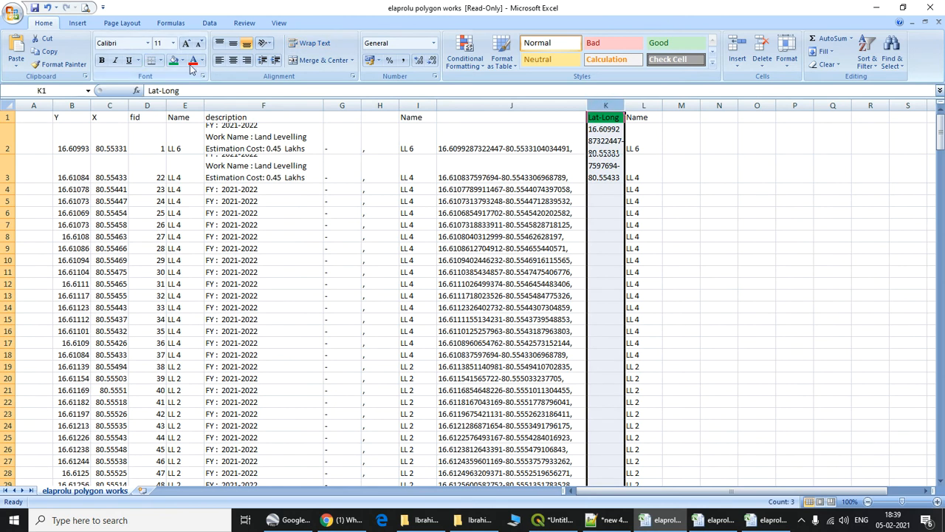
click(221, 43)
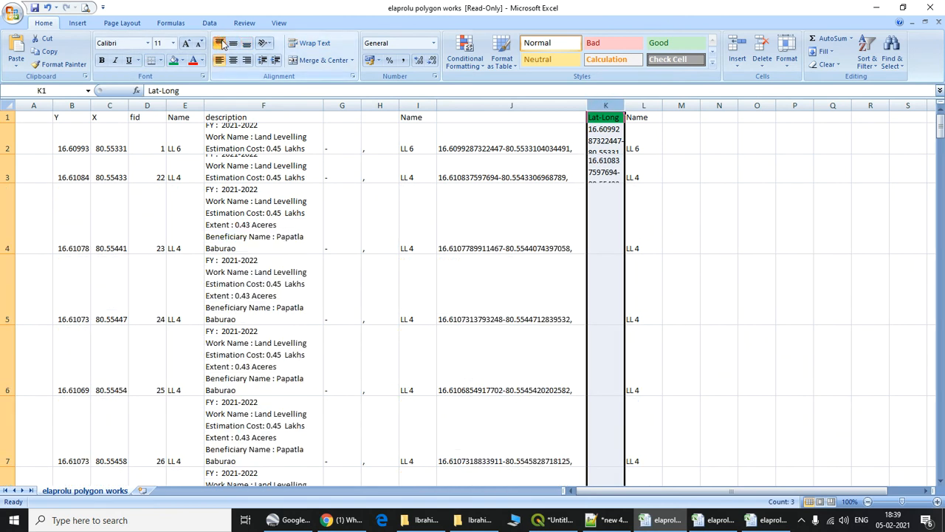
click(772, 292)
Delete rows 4 to 18, the surplus LL 4 vertex rows
drag(7, 221, 52, 346)
right_click(9, 222)
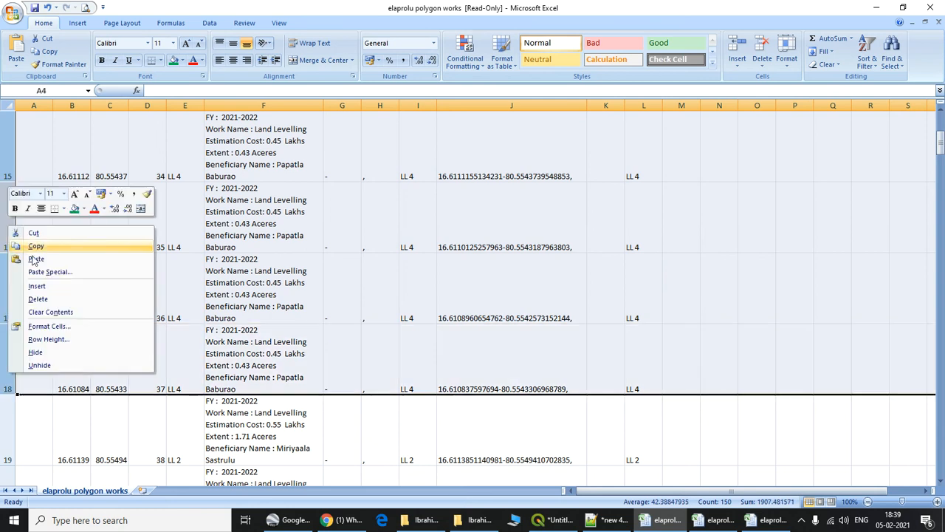
click(41, 299)
click(683, 242)
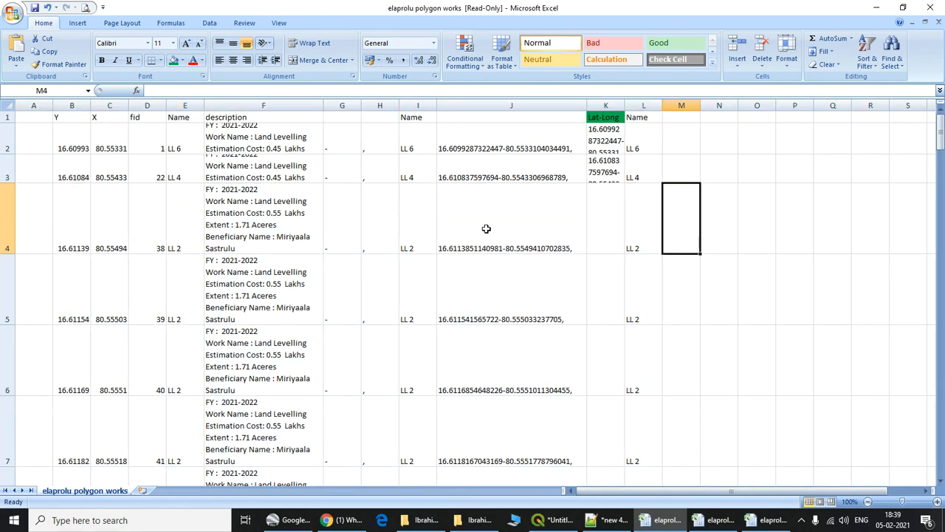
Copy the LL 2 coordinates in J4:J29 and paste them into Notepad++ in place of the LL 4 line
drag(486, 229, 504, 209)
right_click(504, 209)
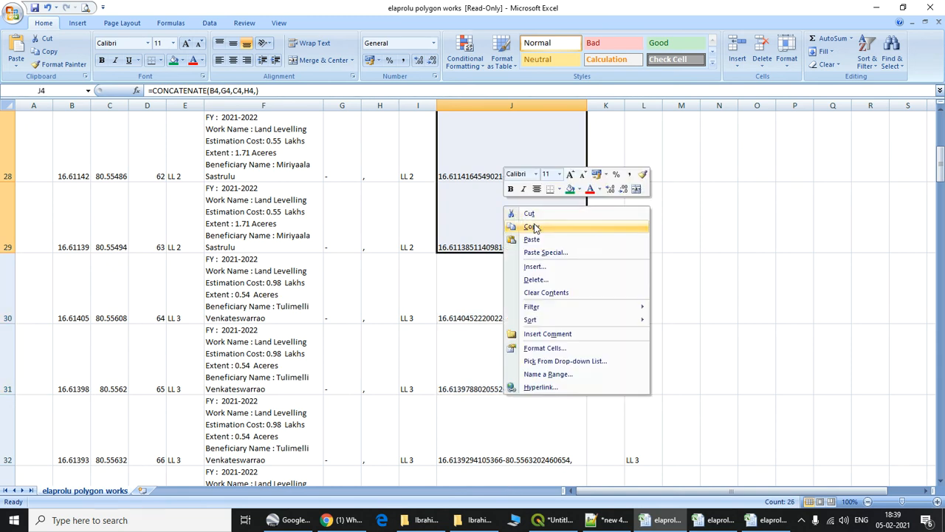
click(534, 226)
click(610, 520)
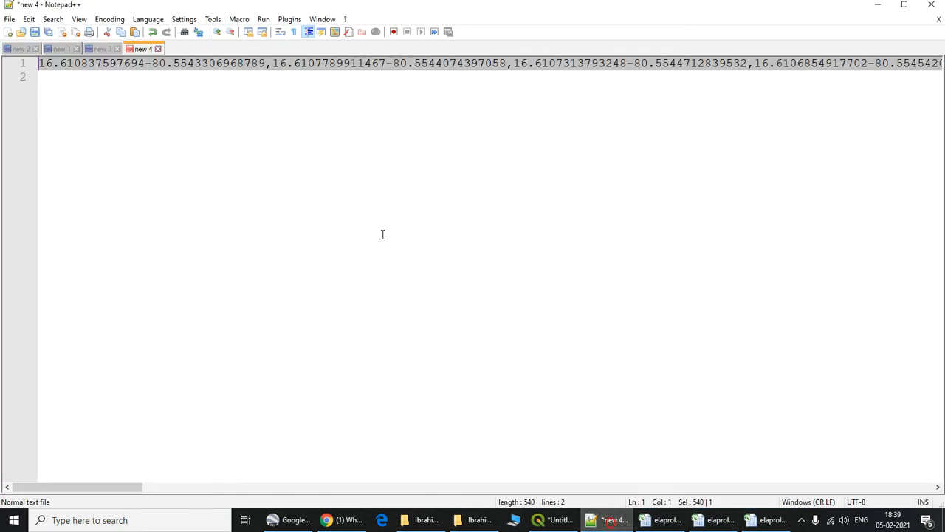
key(Delete)
key(ctrl+v)
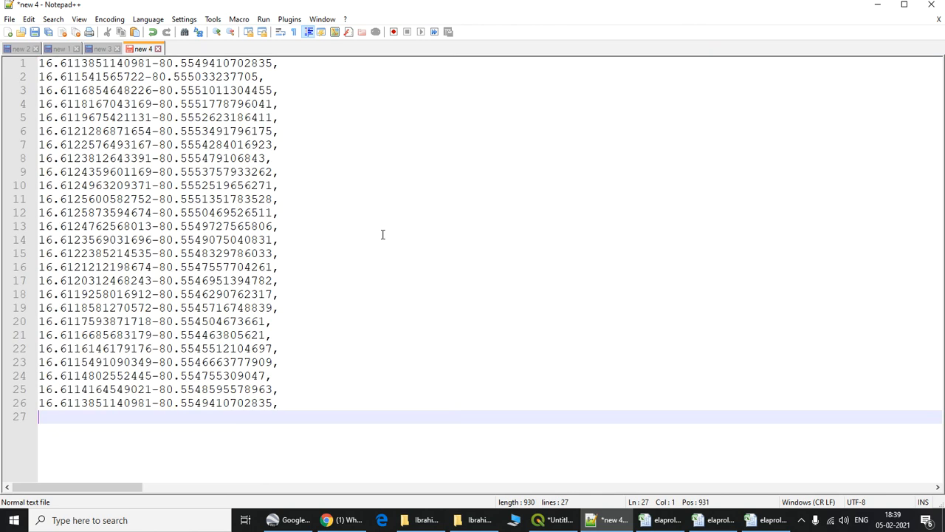
Remove the trailing comma from line 26 and join the LL 2 coordinate lines into one line
click(271, 403)
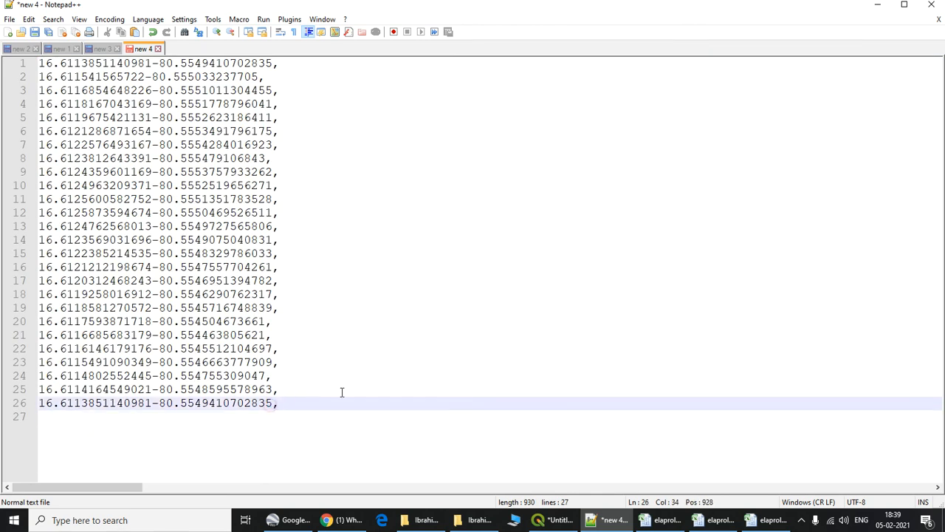
key(ctrl+a)
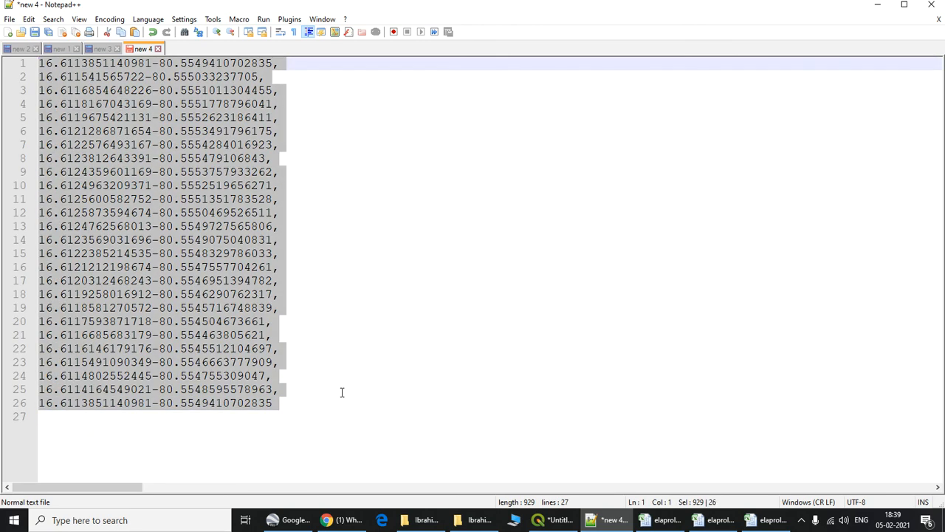
key(ctrl+j)
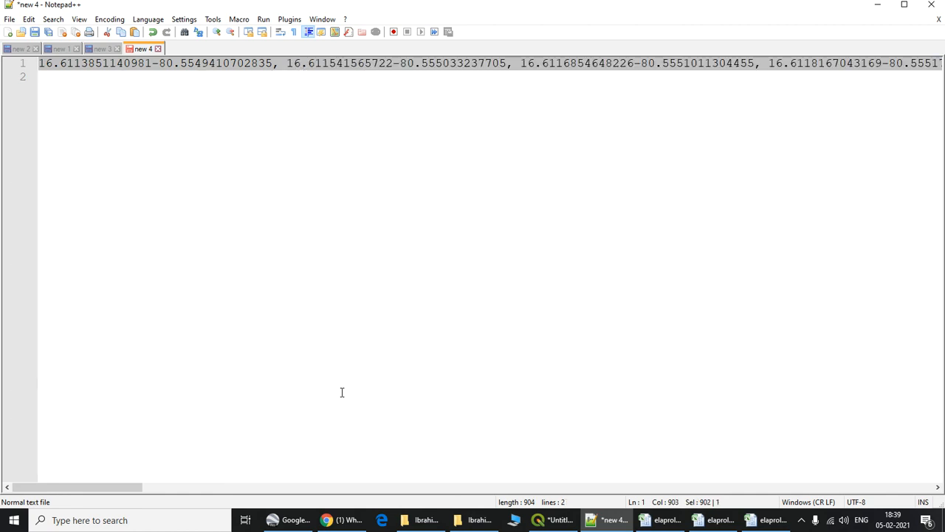
Replace every ' 16.' with '16.' in the joined LL 2 line to remove the spaces after the commas
click(282, 78)
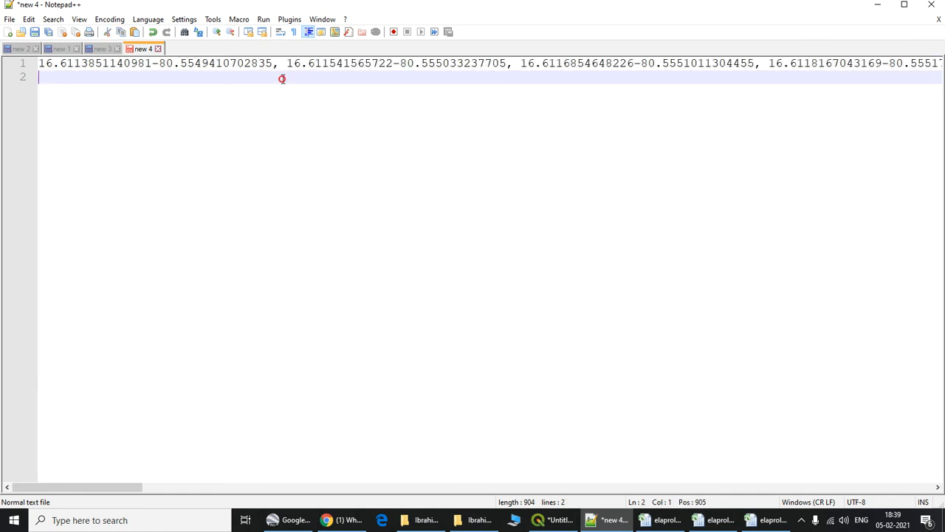
key(ctrl+f)
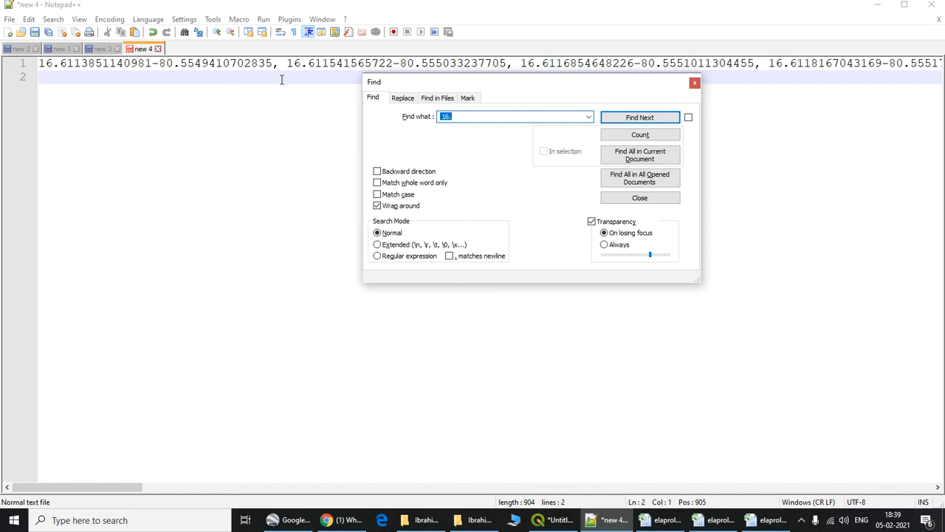
click(403, 98)
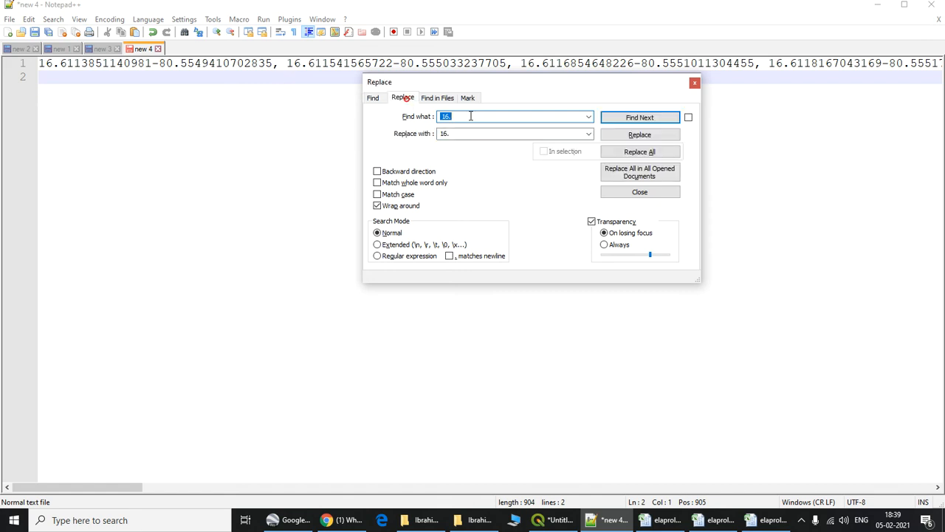
click(653, 152)
click(640, 192)
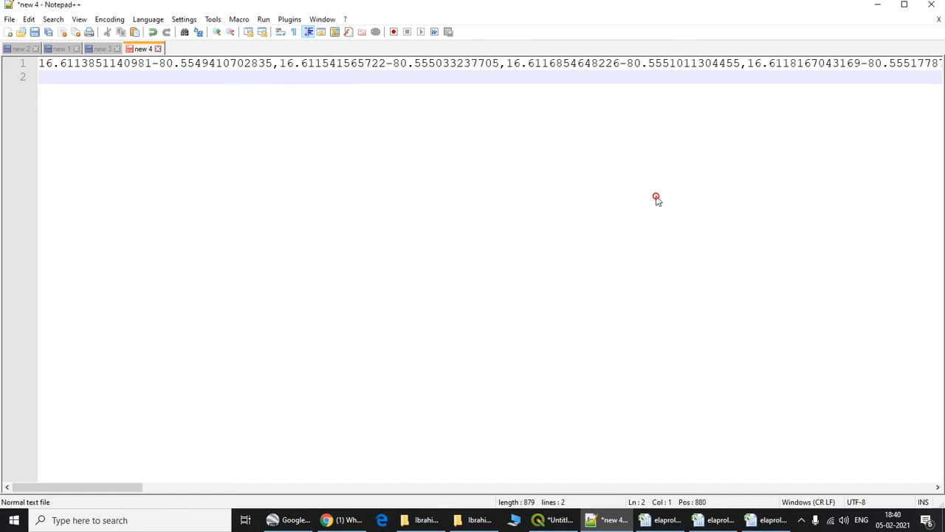
Copy the joined LL 2 coordinate line from Notepad++ and paste it into Lat-Long cell K4 in Excel
key(ctrl+a)
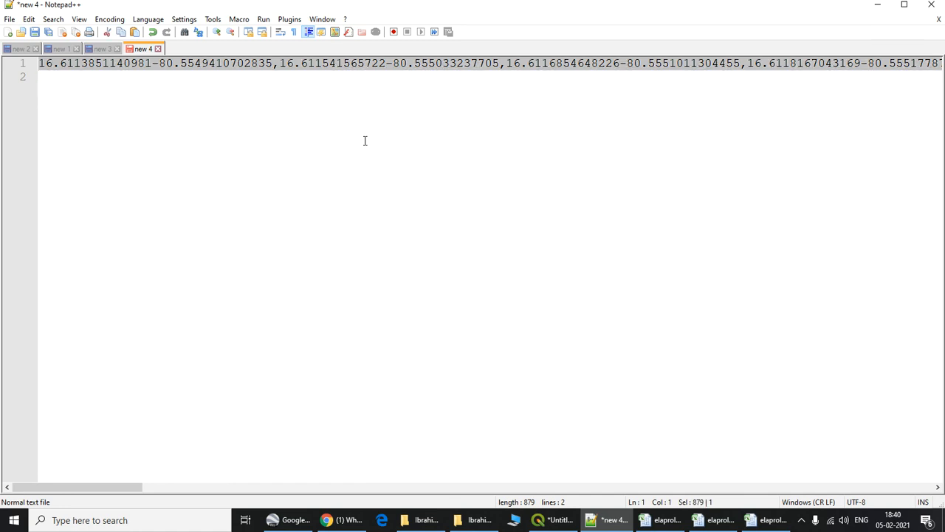
click(665, 520)
click(612, 207)
right_click(614, 212)
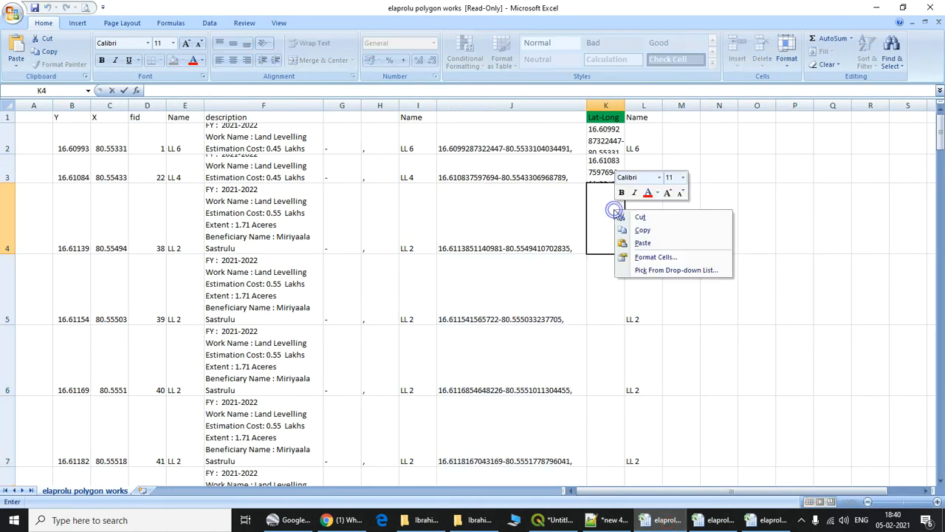
click(659, 243)
click(804, 417)
Reduce the height of row 4 to 41.25
scroll(222, 372, down, 2)
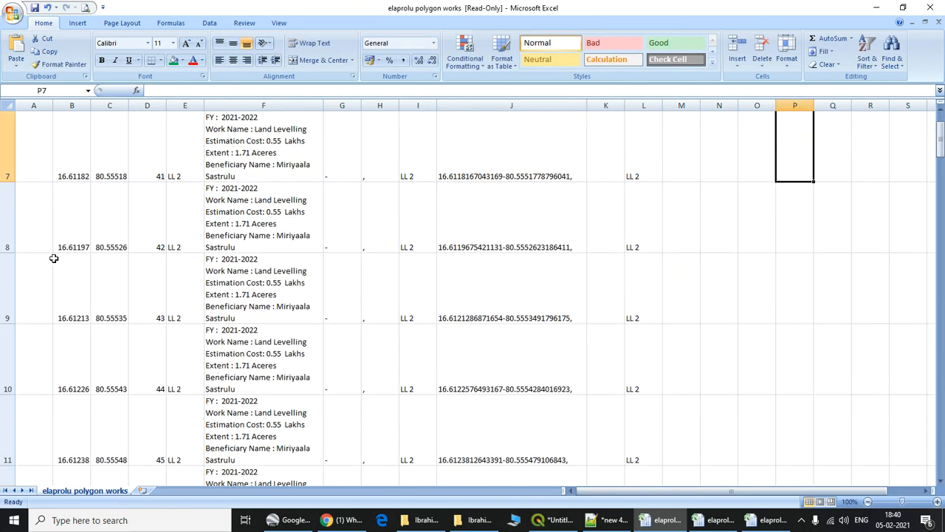
scroll(53, 258, up, 1)
drag(9, 433, 11, 141)
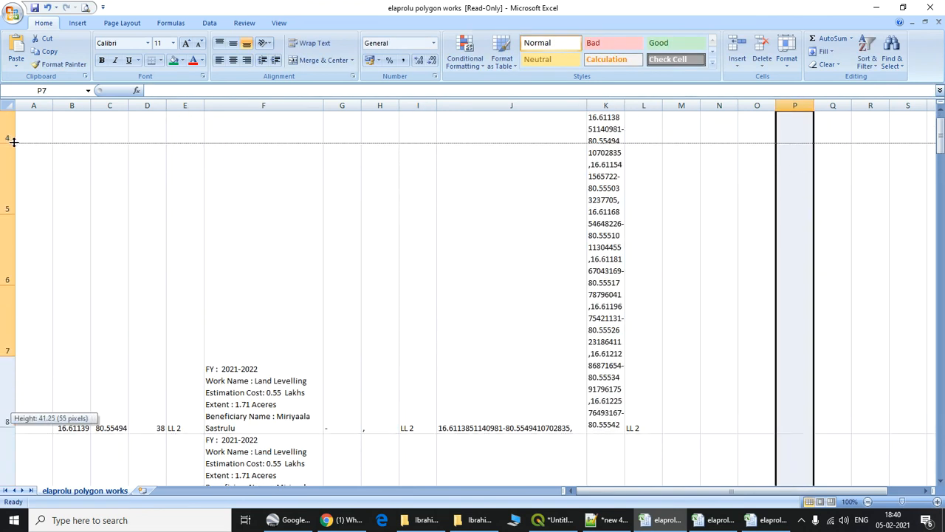
Delete rows 5 to 29, the surplus LL 2 vertex rows
mouse_move(15, 249)
mouse_down()
mouse_move(3, 484)
mouse_move(50, 263)
mouse_move(42, 194)
mouse_move(64, 180)
mouse_up()
right_click(8, 151)
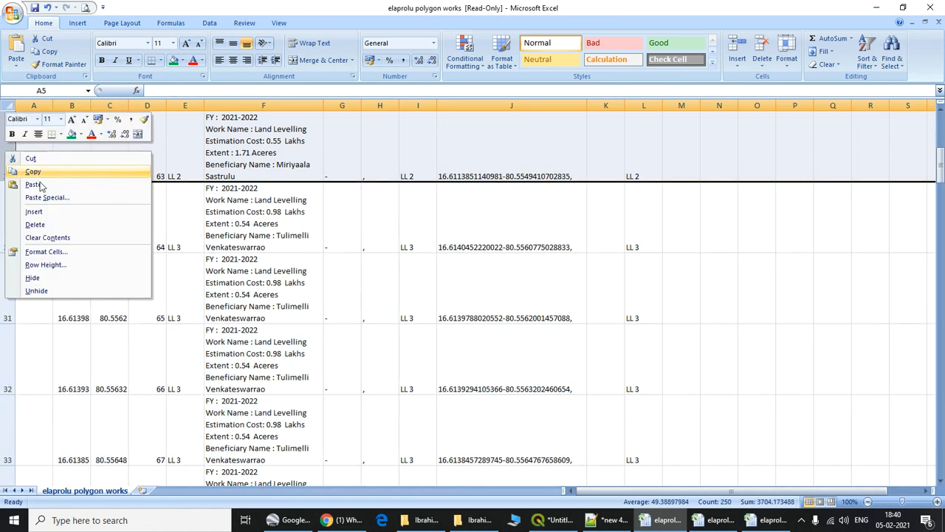
click(35, 224)
click(817, 294)
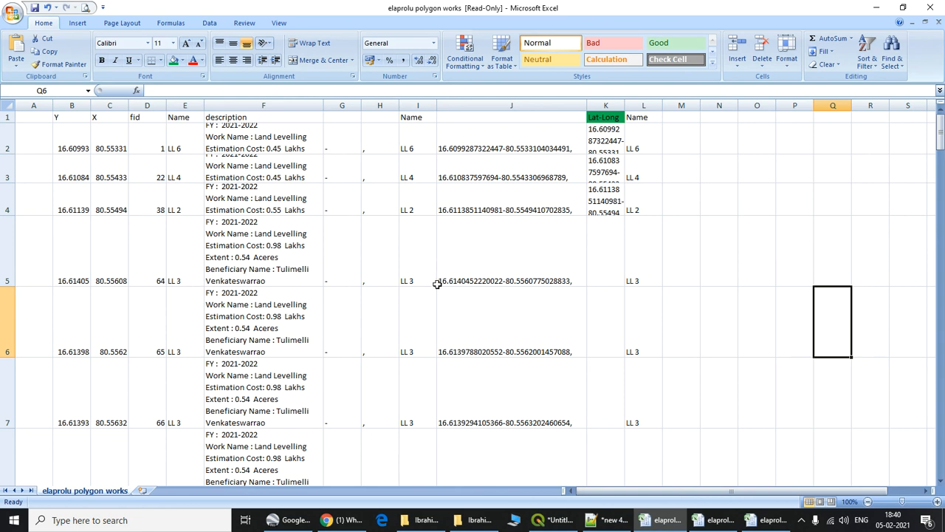
click(487, 271)
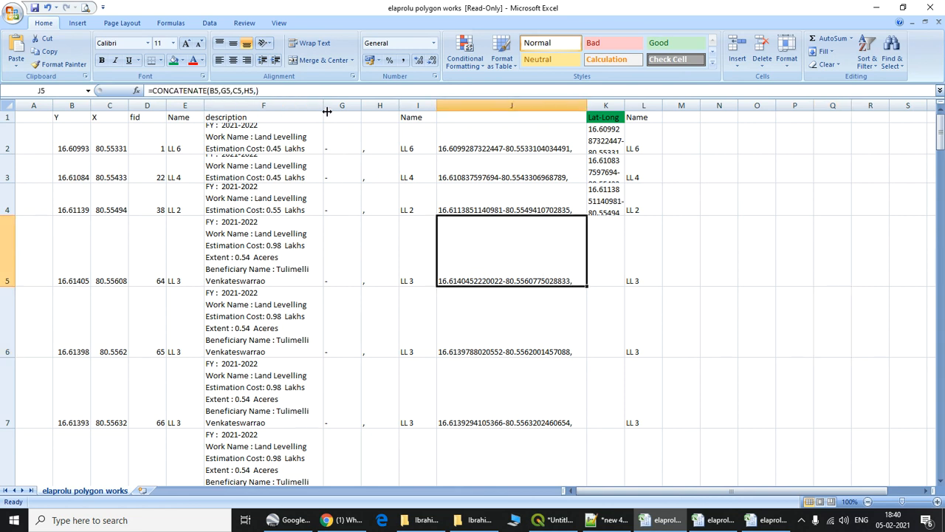
click(492, 142)
drag(599, 134, 603, 189)
click(611, 161)
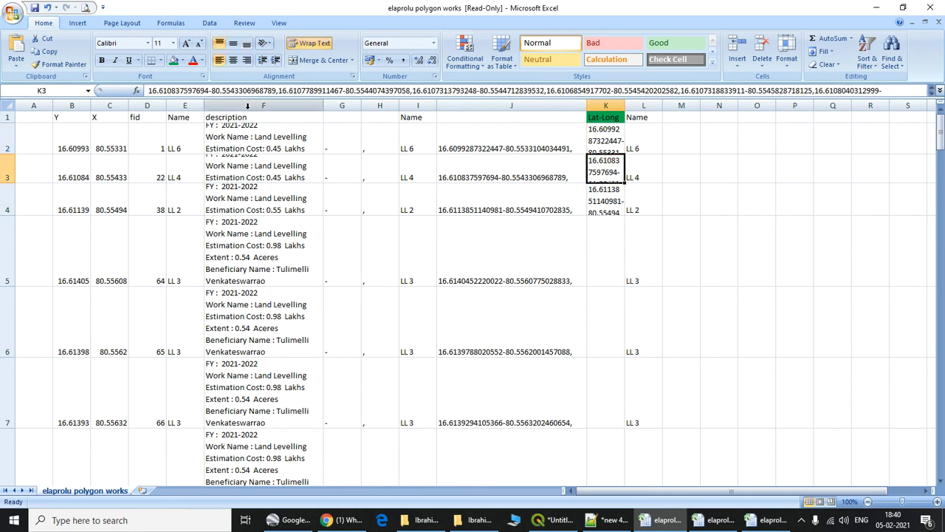
Copy the work descriptions in F2:F4 into a new worksheet starting at cell E2, and widen column E
drag(248, 129, 249, 198)
right_click(250, 182)
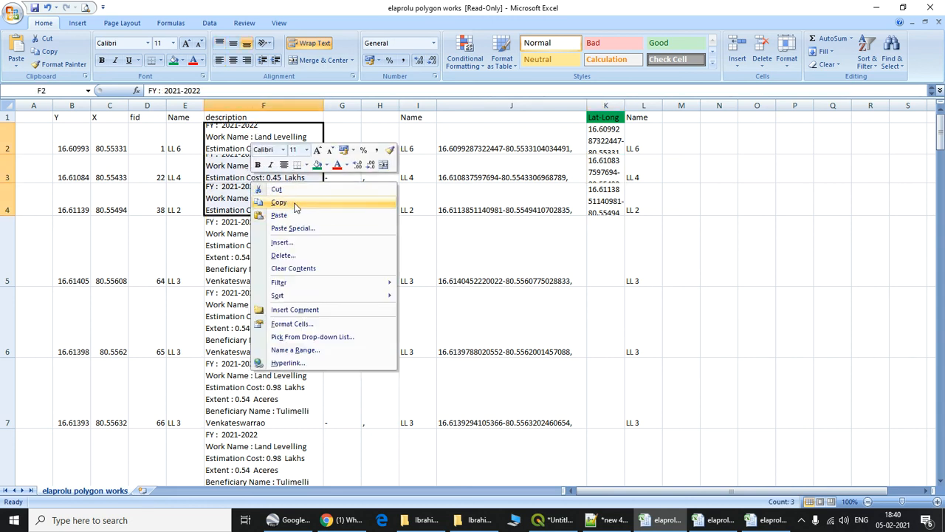
click(288, 203)
click(143, 491)
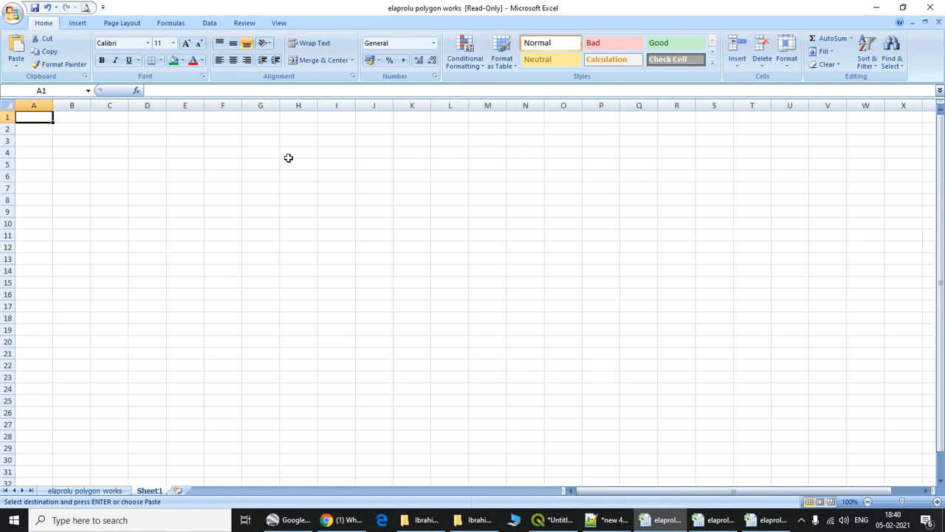
right_click(190, 129)
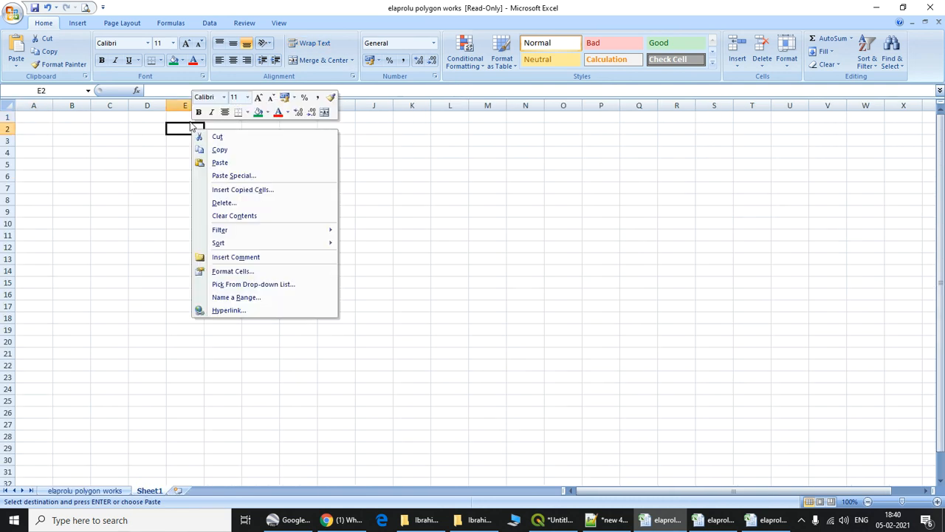
click(223, 166)
drag(205, 106, 305, 105)
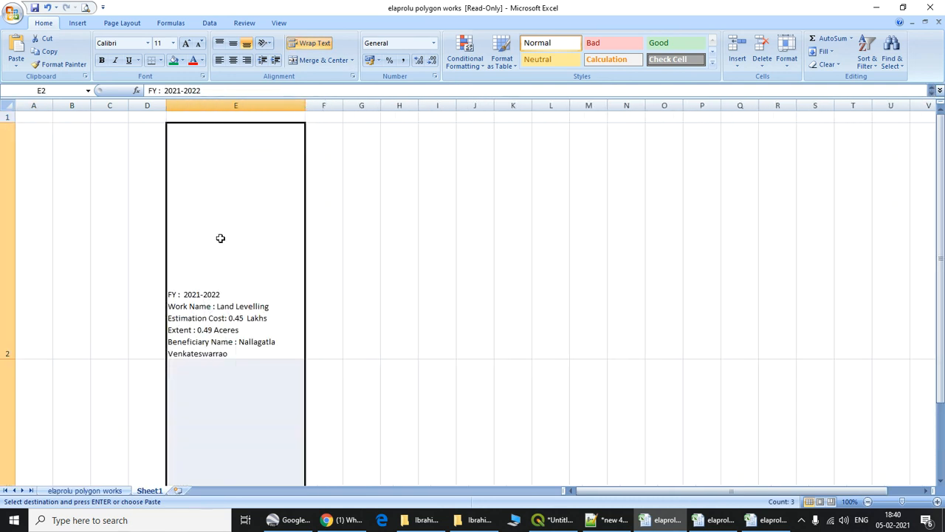
Split the work descriptions in E2:E4 into separate columns with Text to Columns, delimited by the line-break character (Ctrl+J)
click(206, 24)
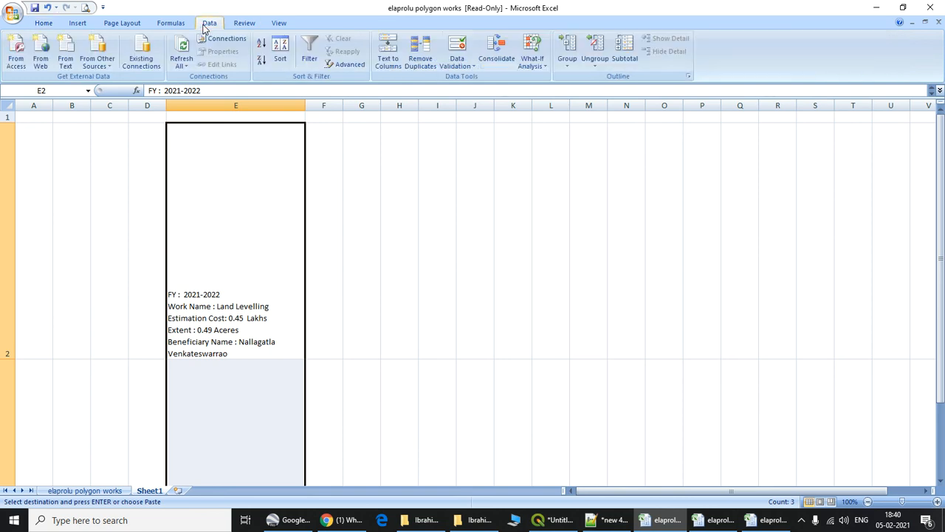
click(389, 52)
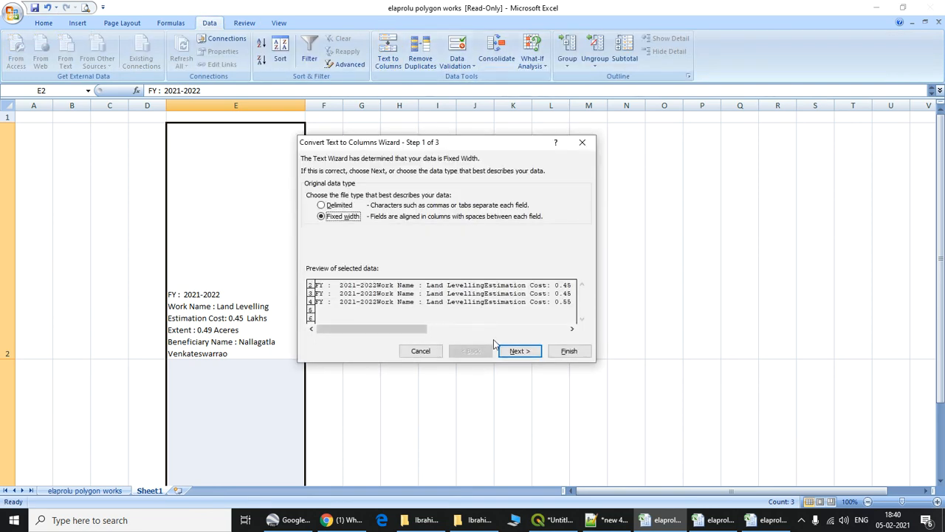
click(322, 204)
click(517, 351)
click(311, 239)
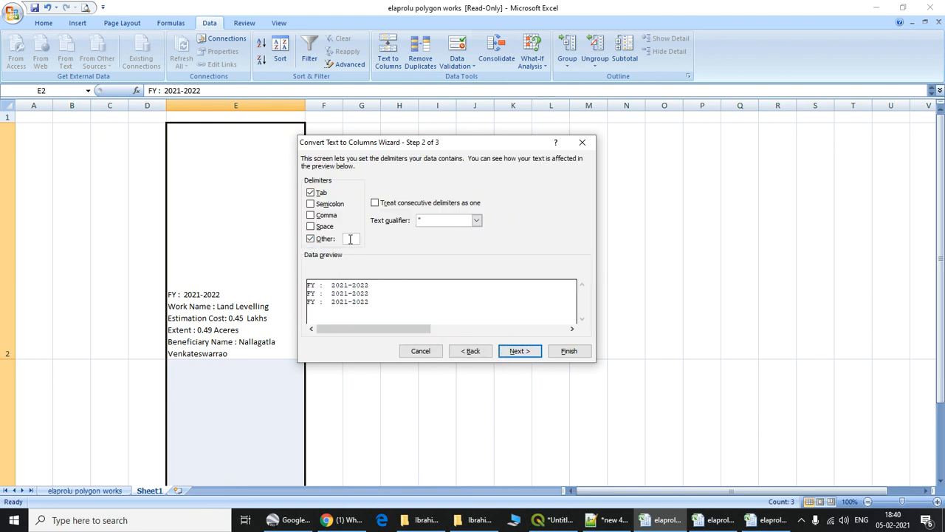
key(ctrl+j)
click(561, 352)
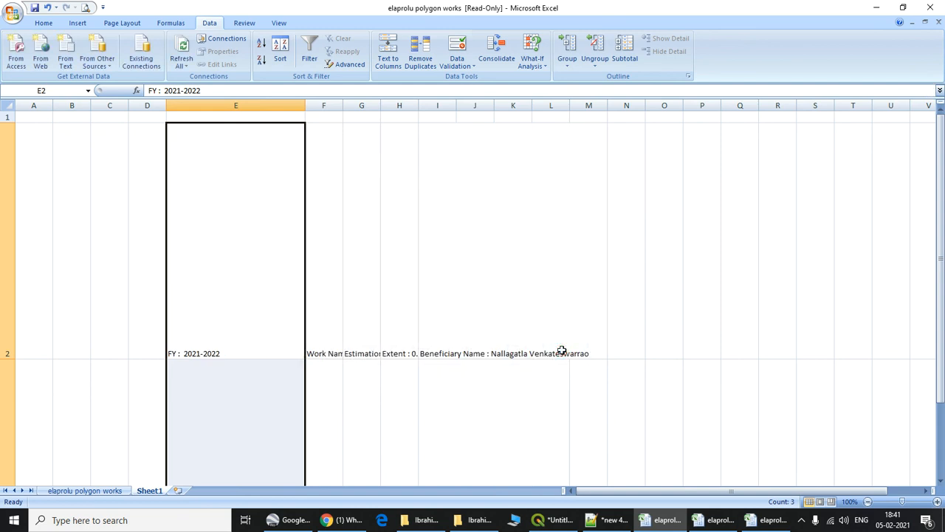
Auto-fit the heights of rows 2 to 4 and widen columns F to I until every split field fits its column
double_click(4, 359)
double_click(7, 347)
double_click(9, 359)
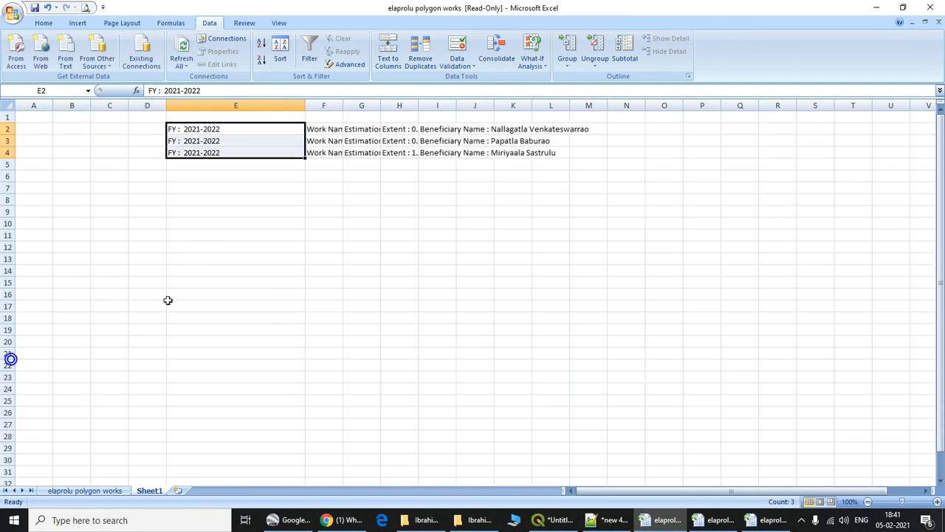
click(325, 223)
double_click(342, 105)
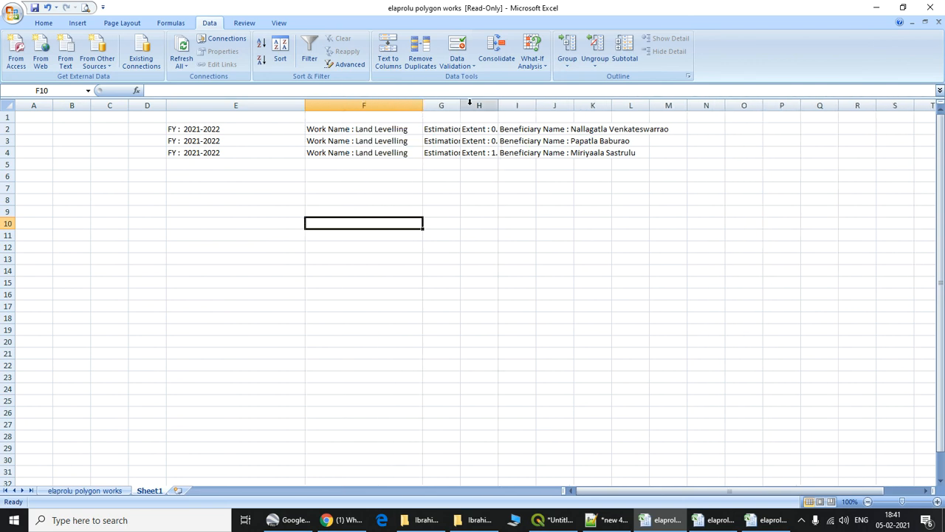
drag(459, 105, 867, 106)
drag(773, 105, 840, 115)
click(728, 204)
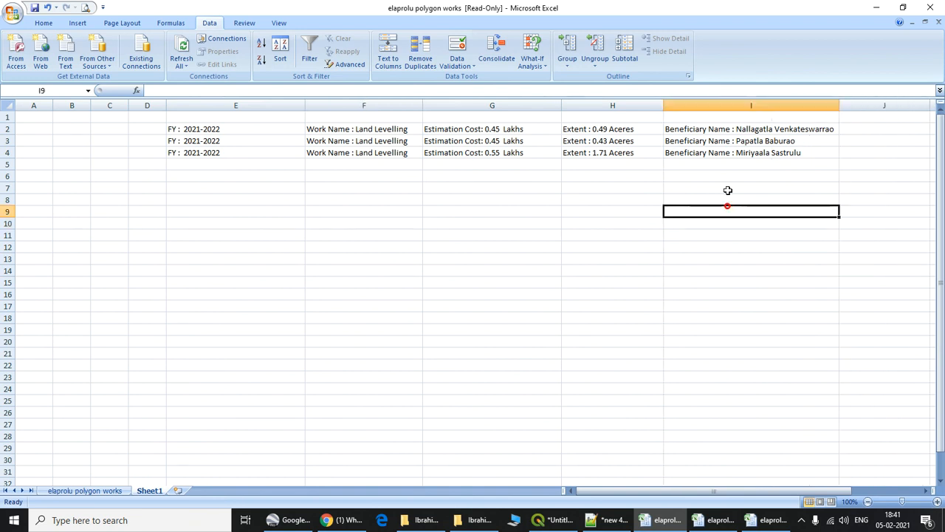
double_click(731, 128)
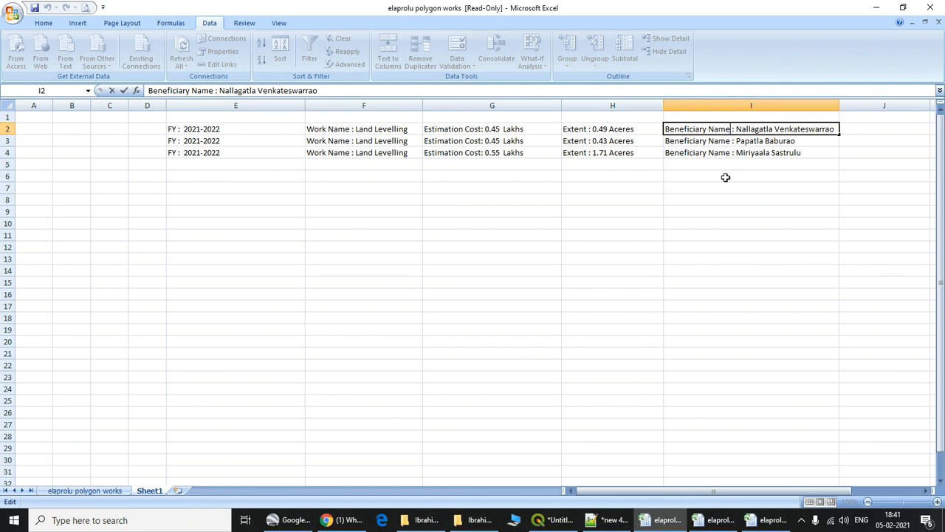
click(702, 223)
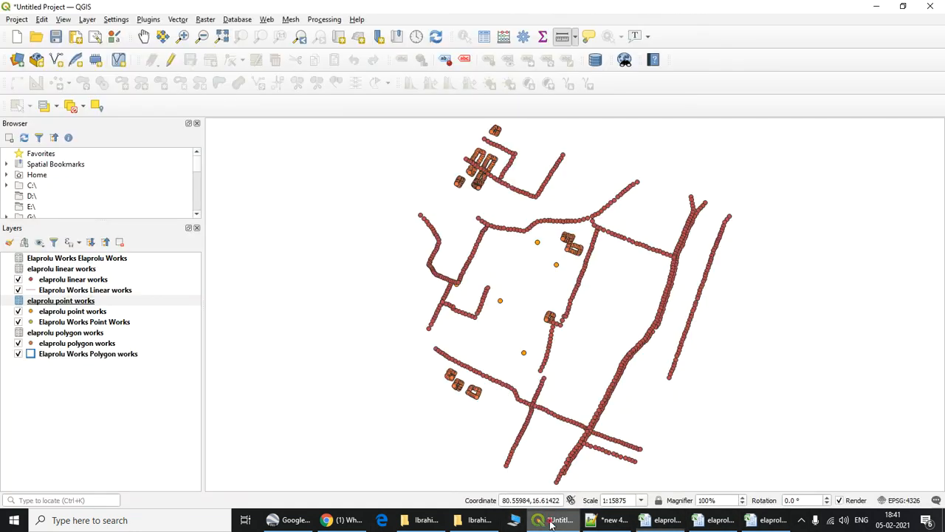
click(555, 520)
click(662, 520)
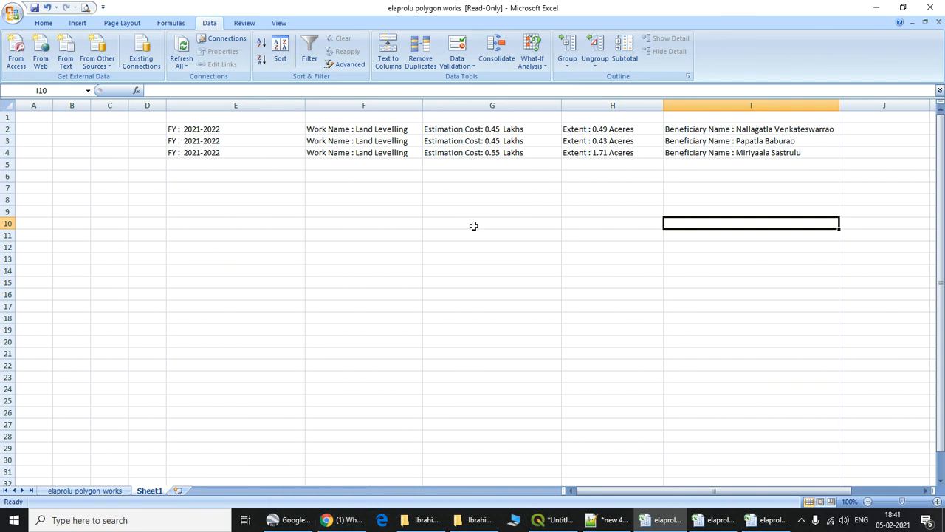
click(650, 305)
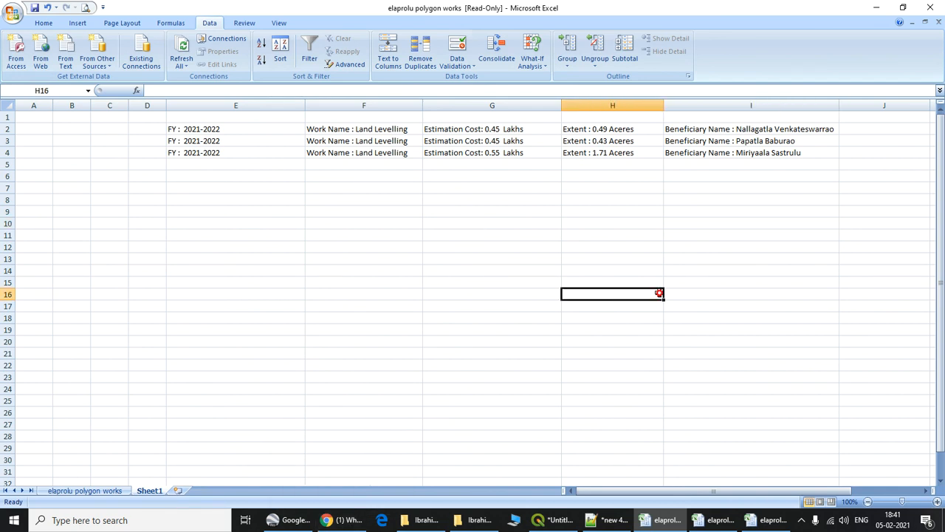
click(801, 520)
click(791, 497)
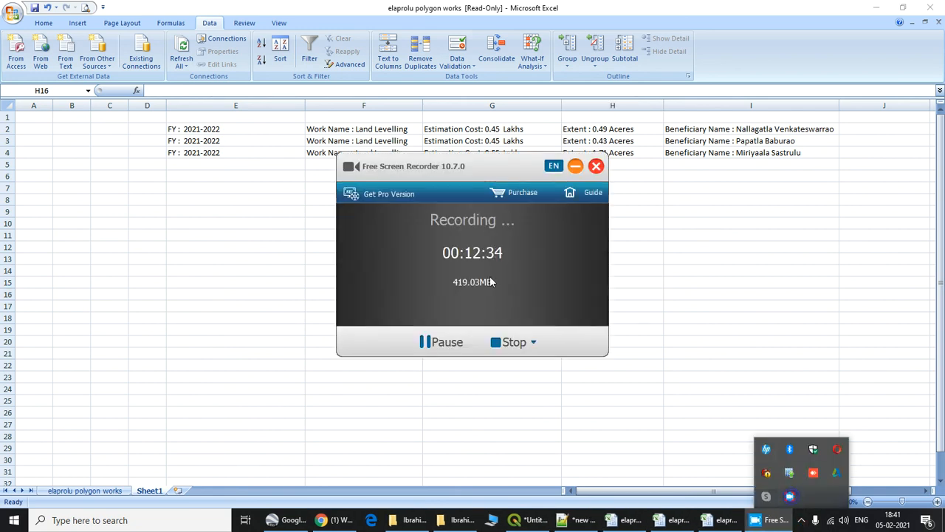